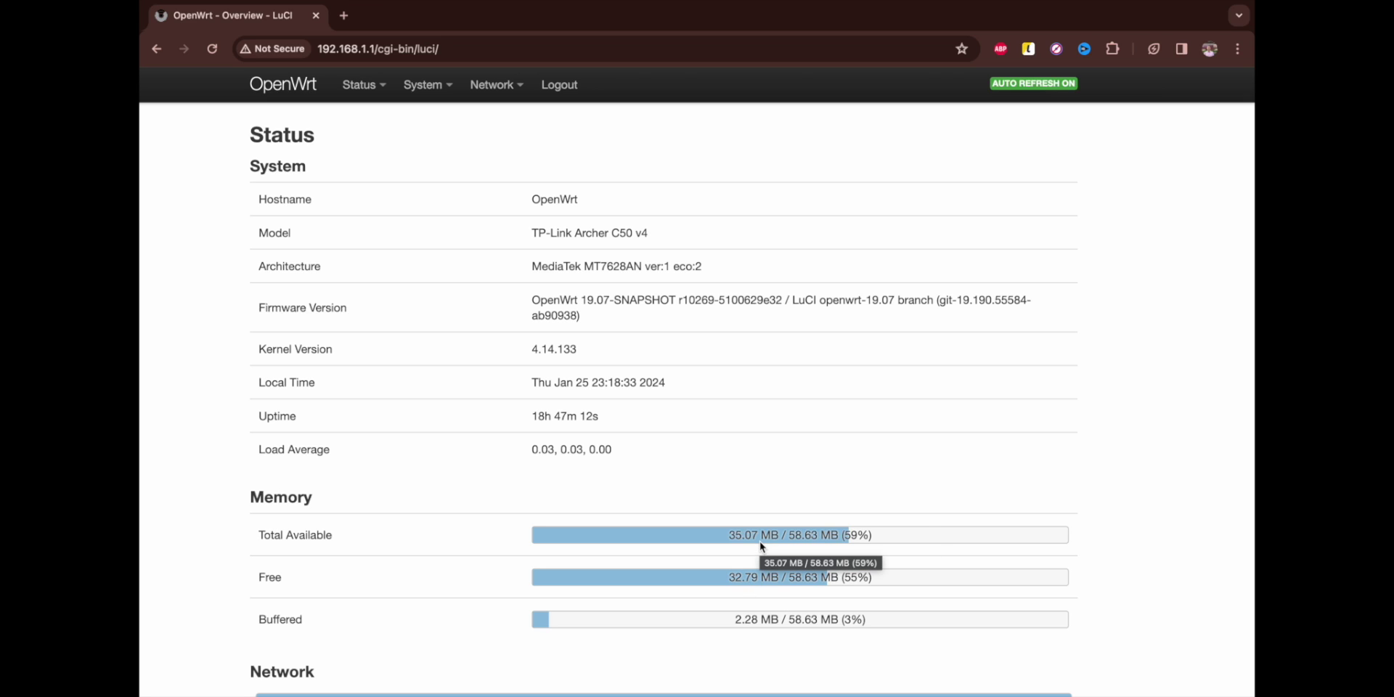
- Open the firewall status page and look over its IPv4 filter table chains
mouse_move(381, 94)
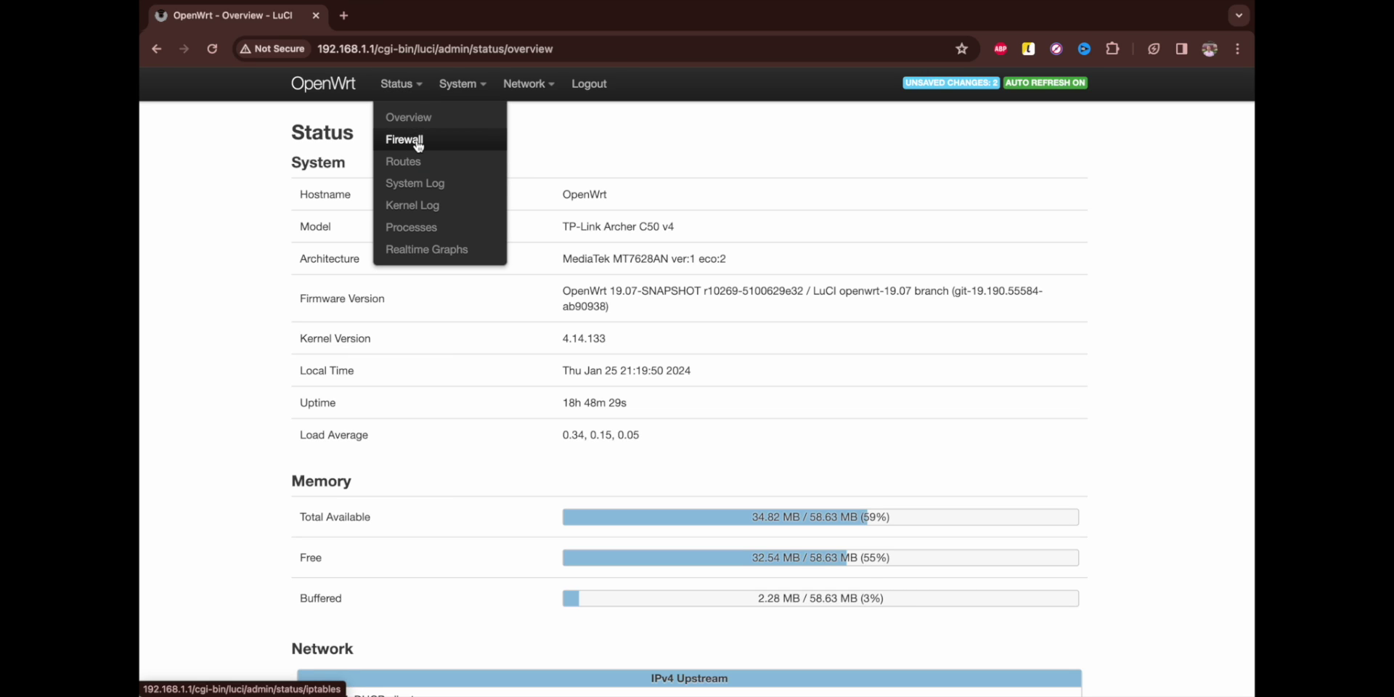
click(418, 142)
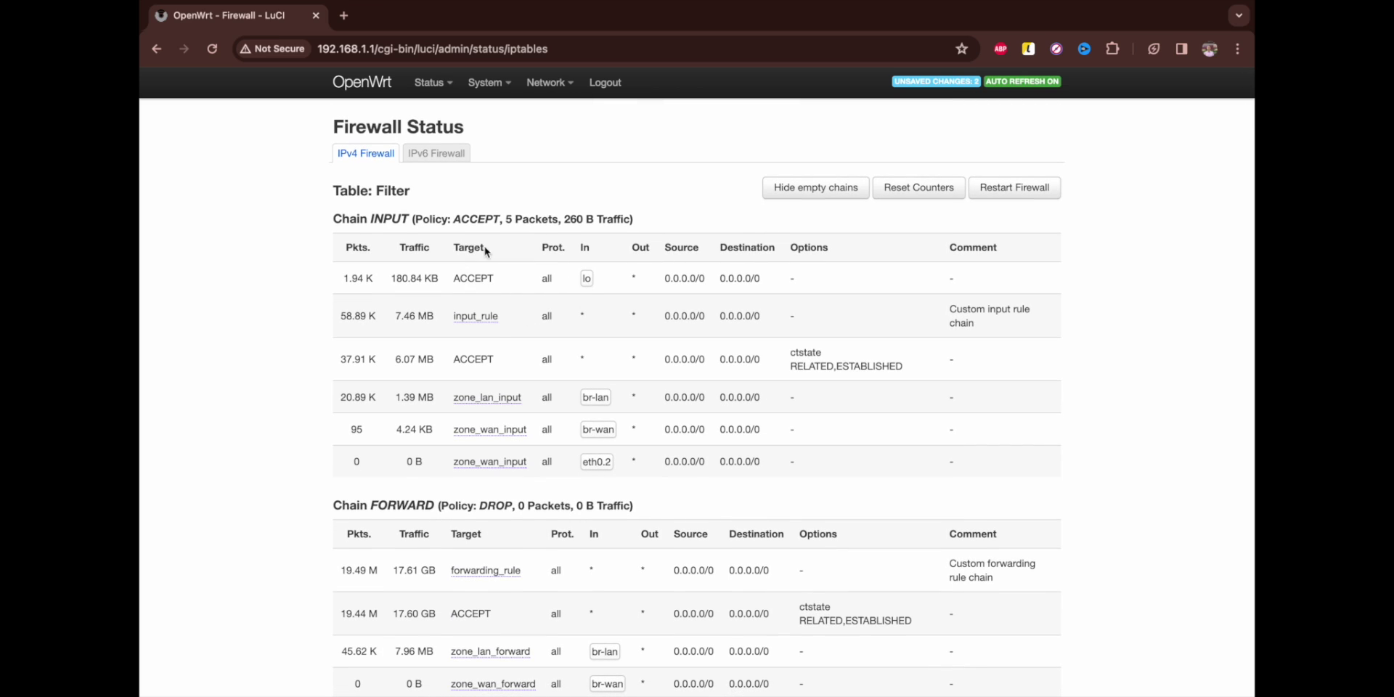
mouse_move(427, 85)
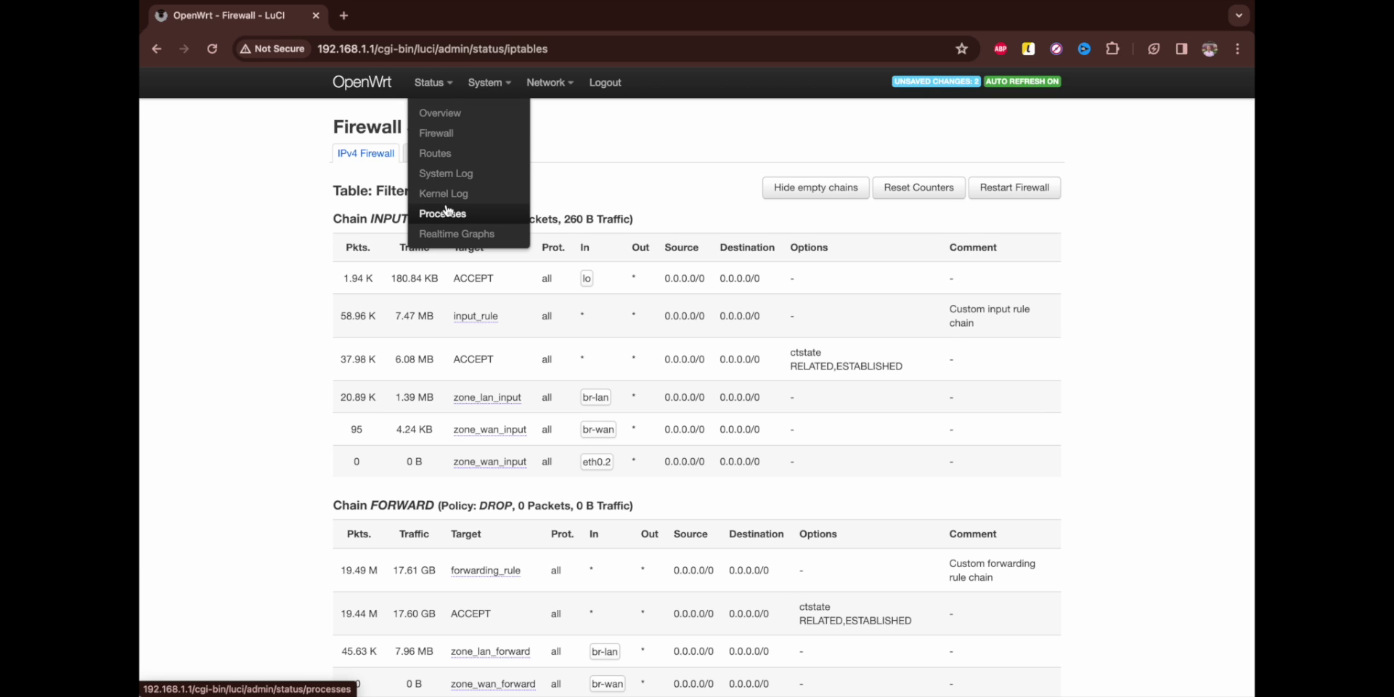
- Open the general system properties and sync the router's local time with the browser
mouse_move(487, 86)
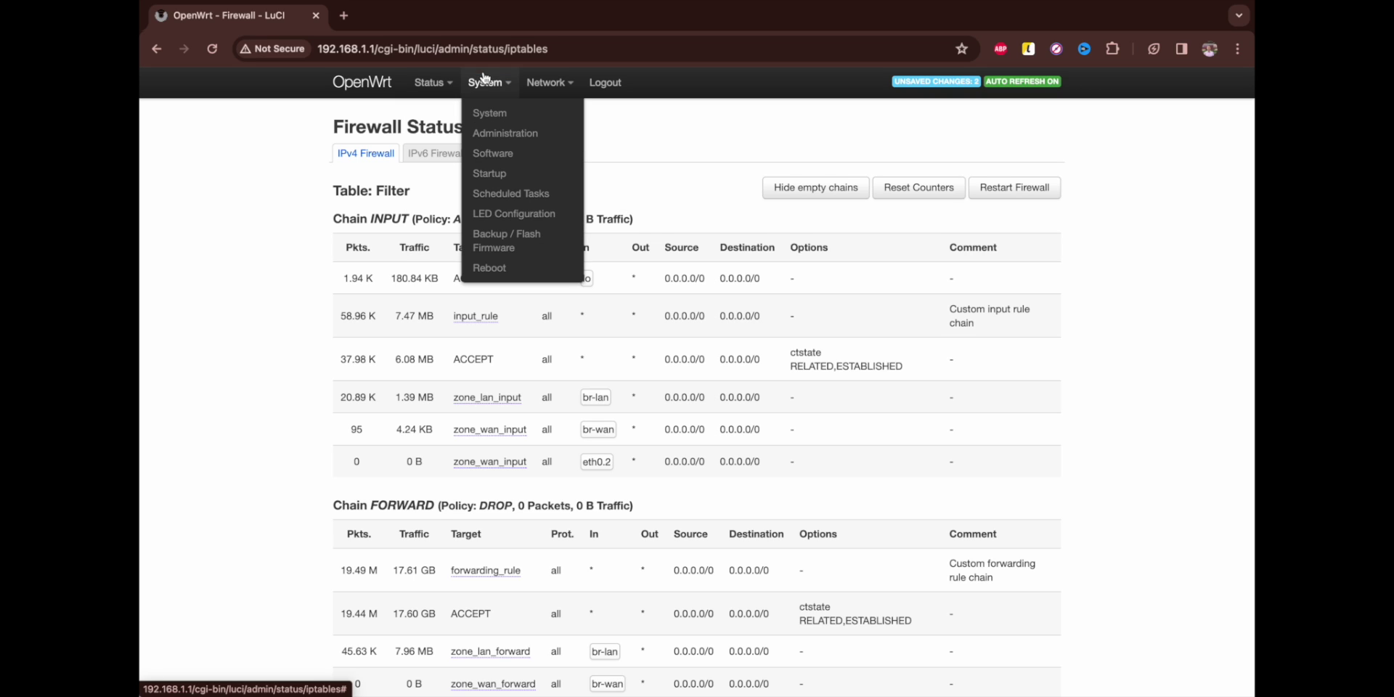
click(490, 114)
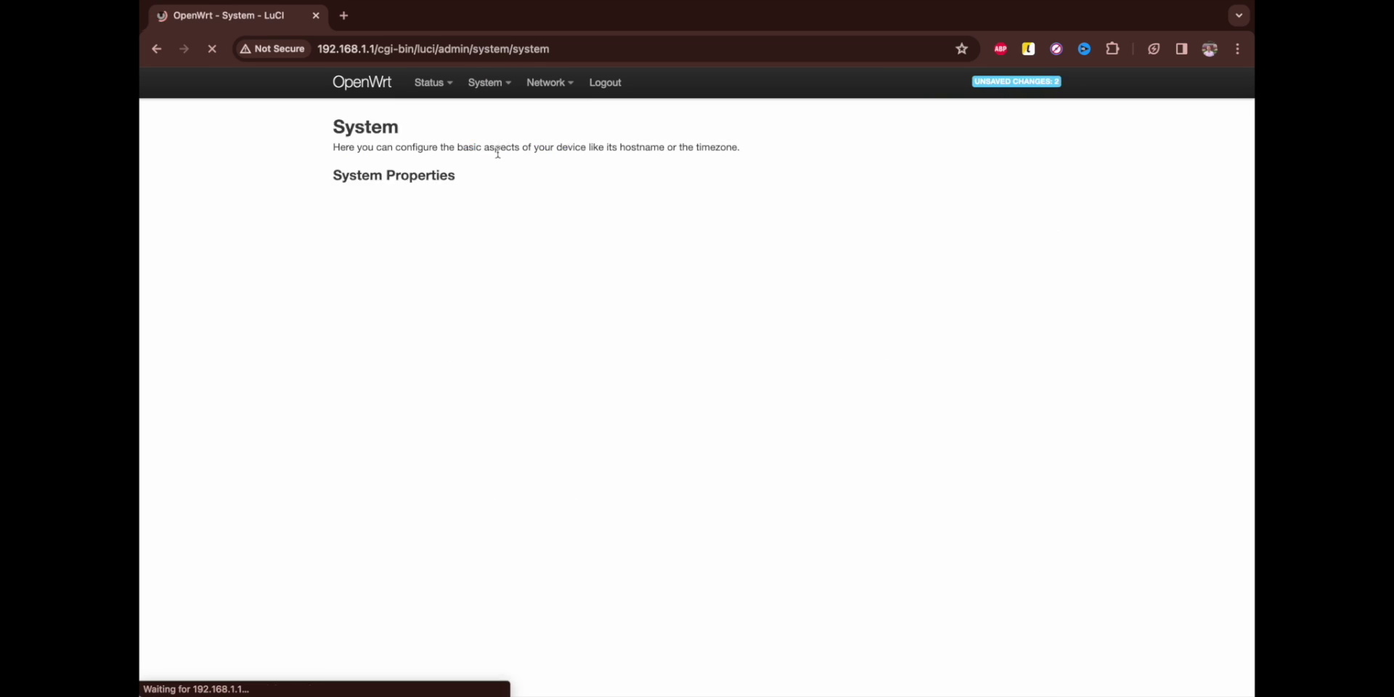
mouse_move(537, 100)
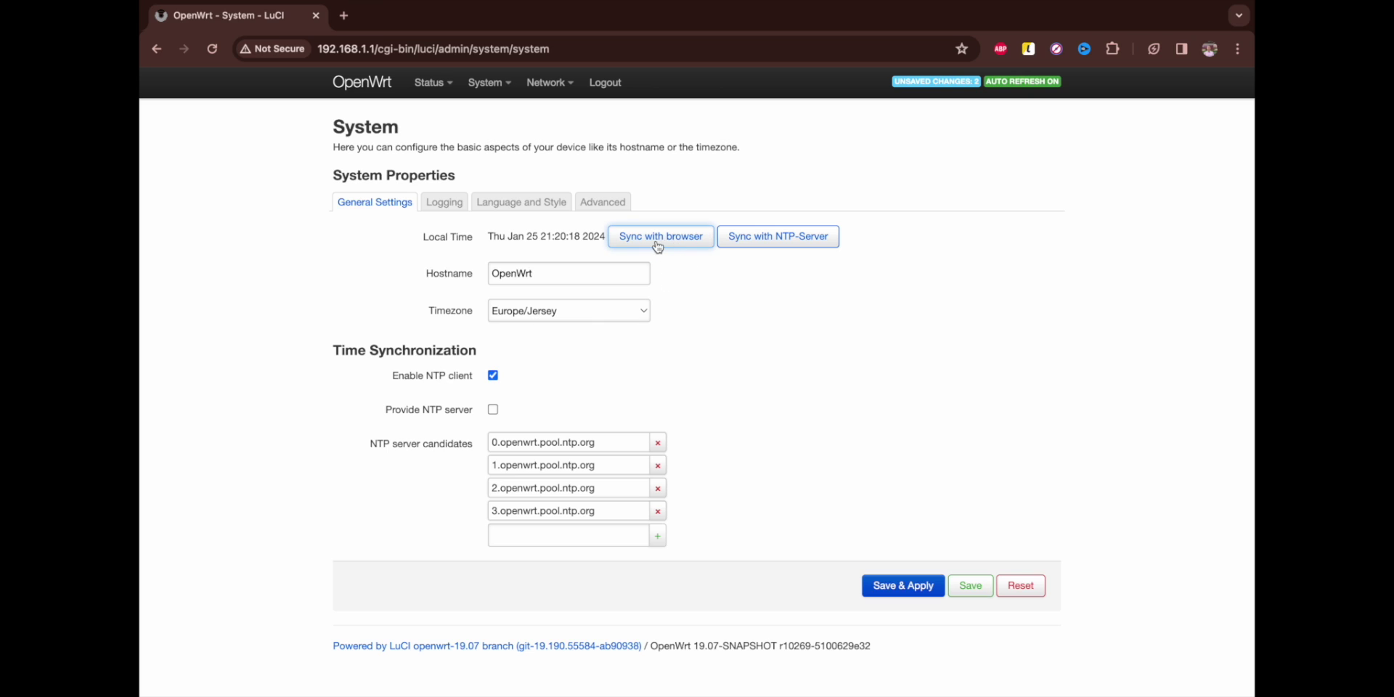
click(694, 241)
- Review the Logging, Language and Style, and Advanced system properties, and return to General Settings
click(441, 205)
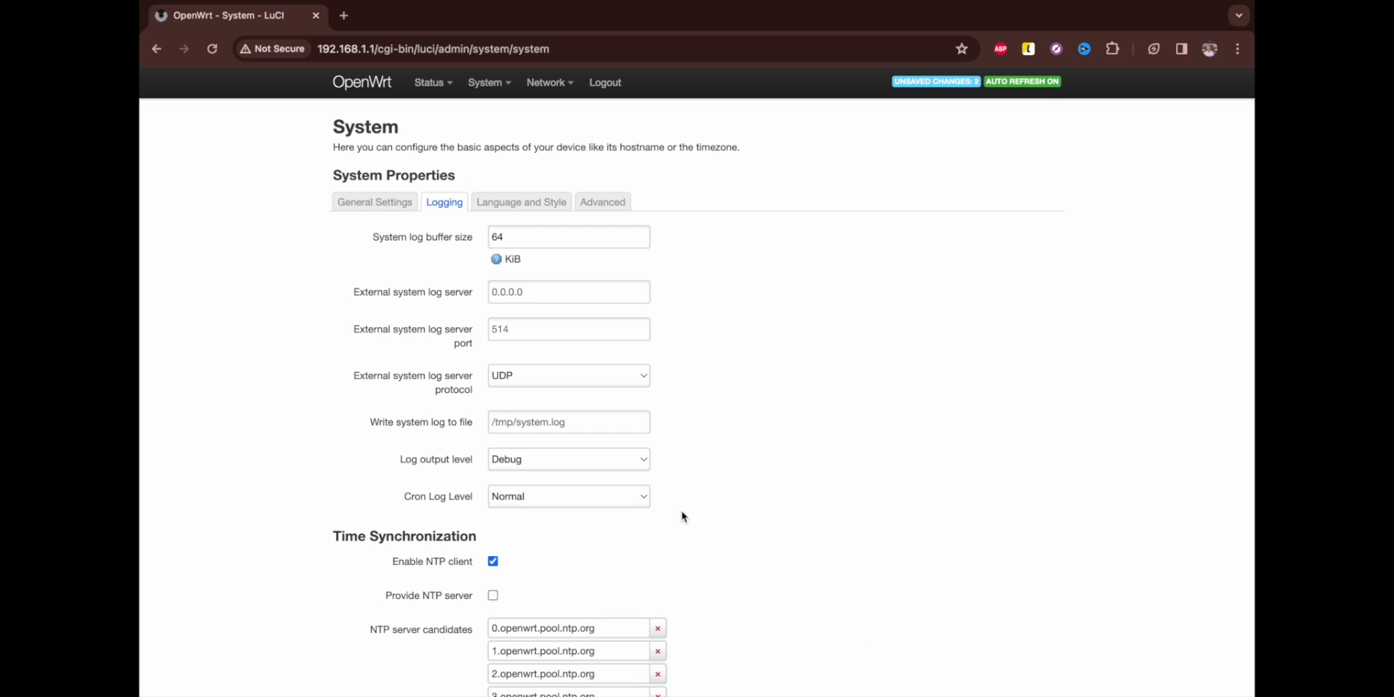
click(531, 209)
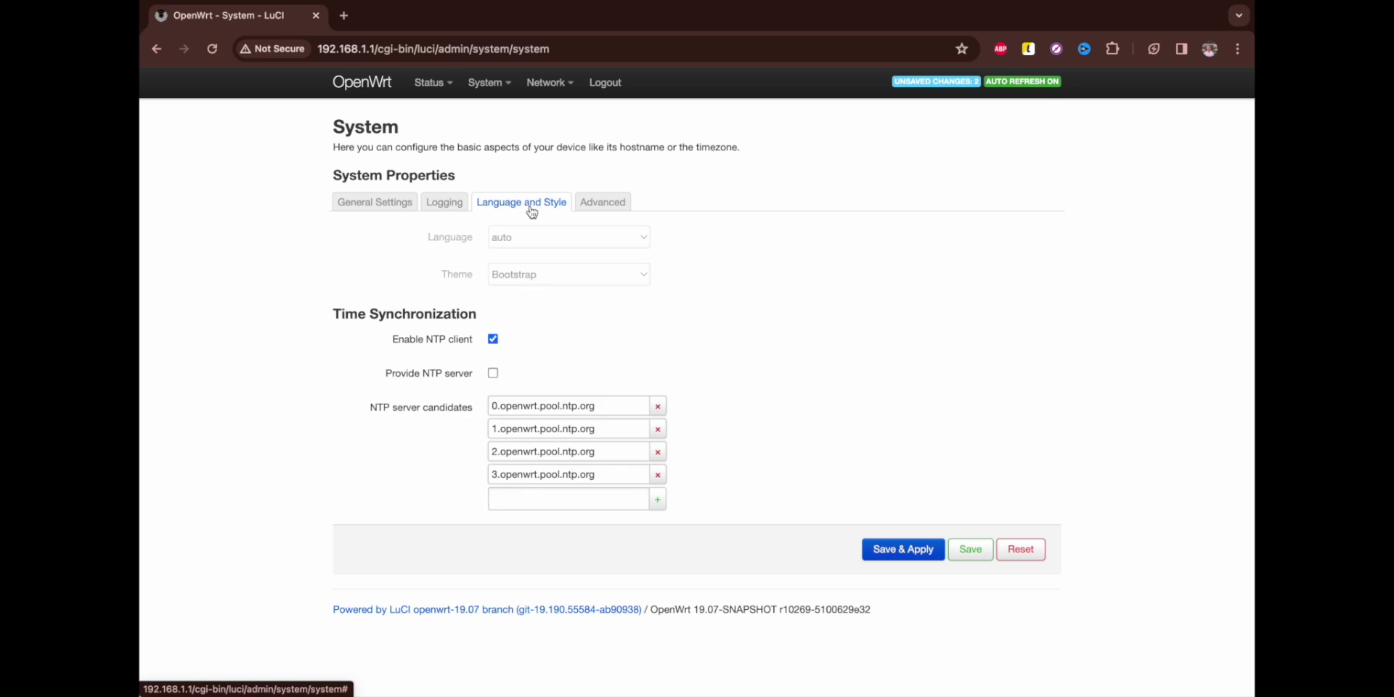
click(605, 201)
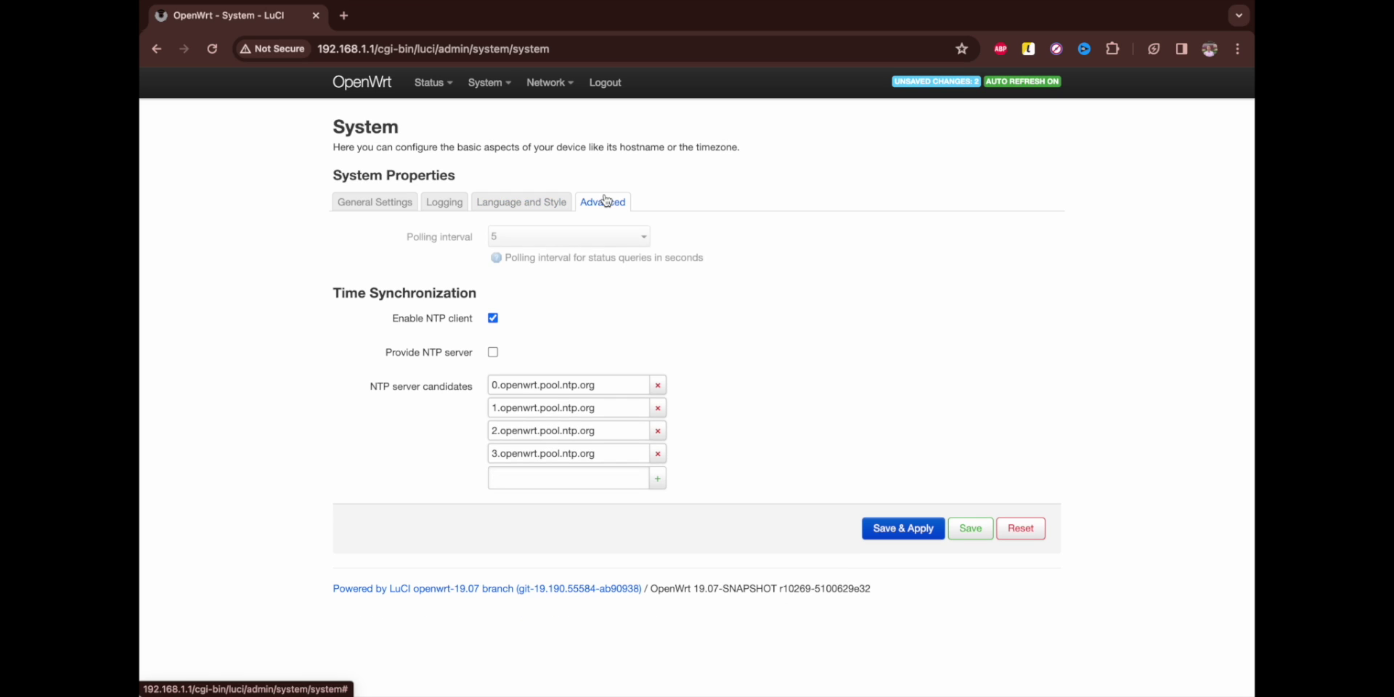
click(375, 203)
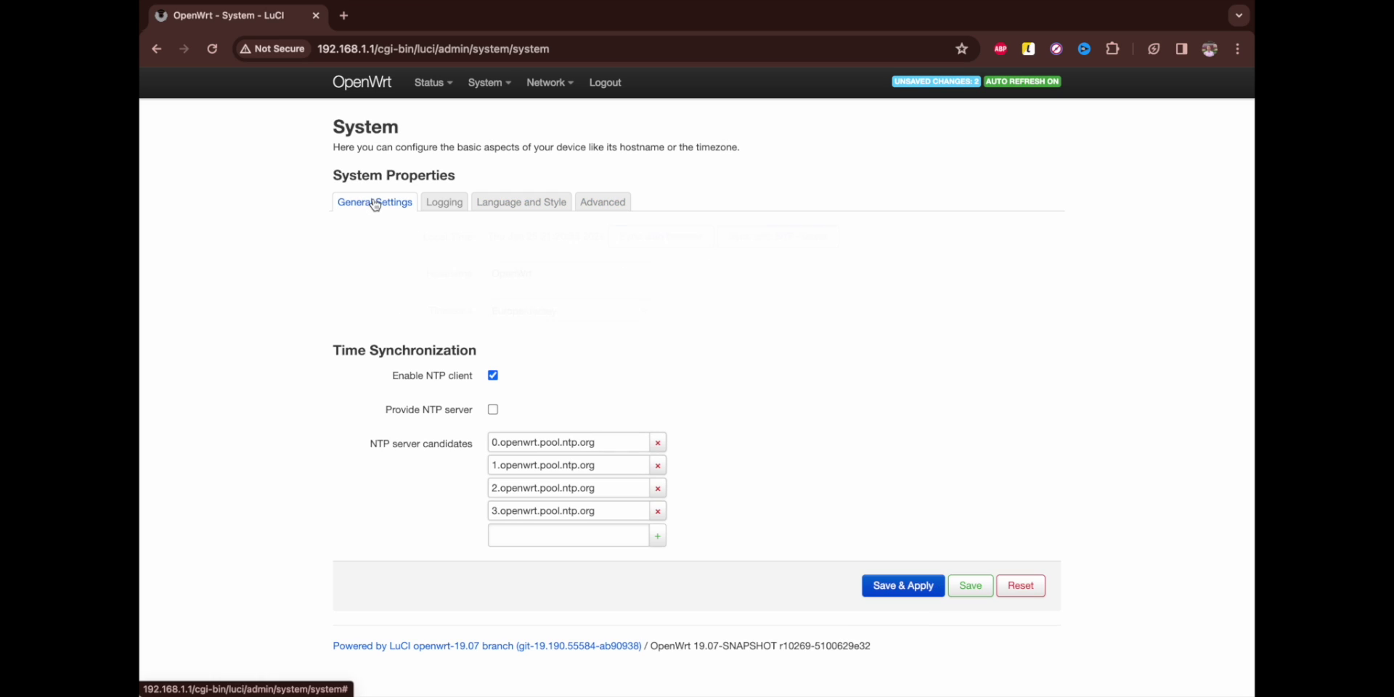
- Check the router password administration page and browse the list of installed software packages
mouse_move(489, 88)
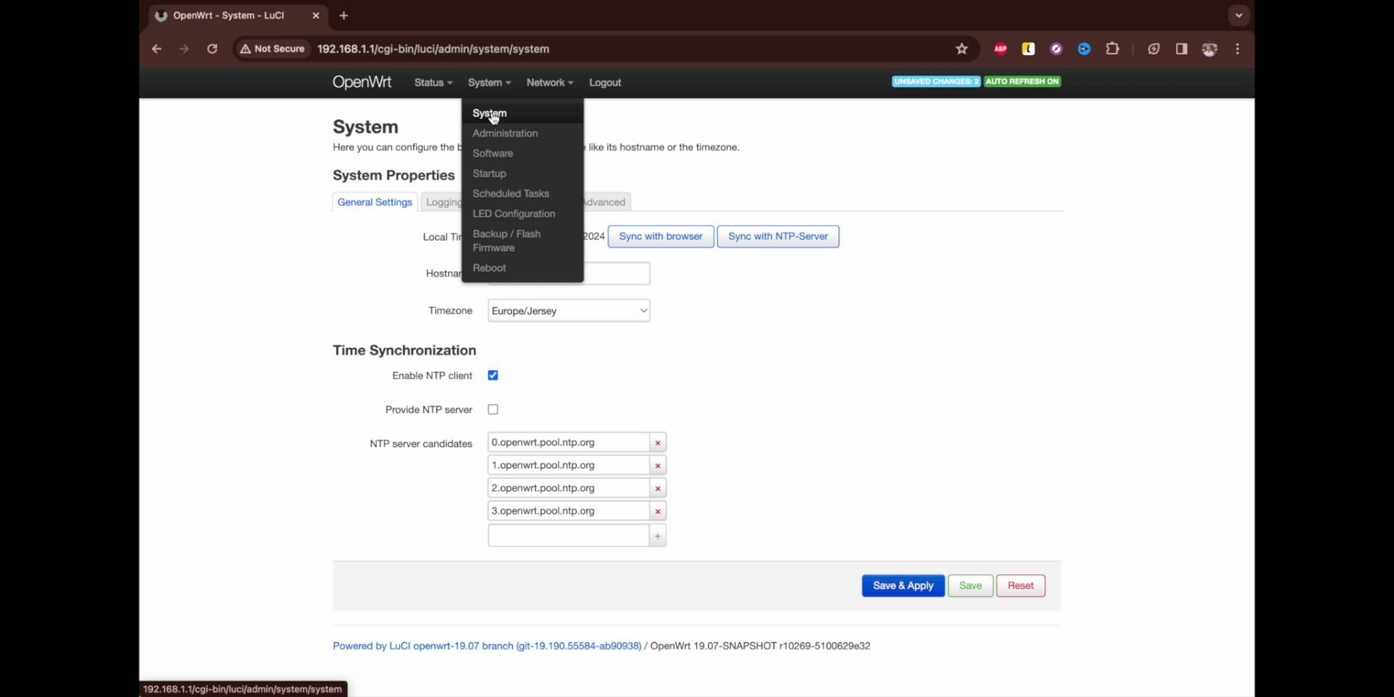
click(490, 132)
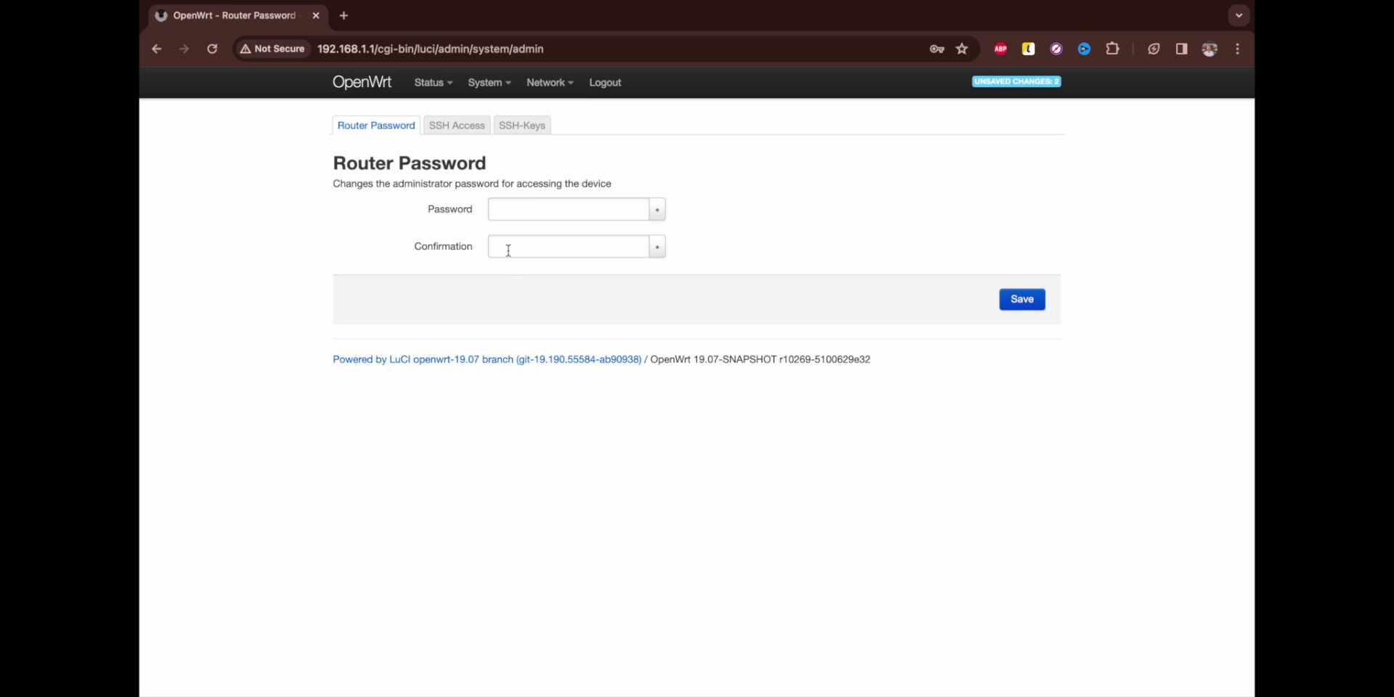
mouse_move(497, 94)
click(496, 155)
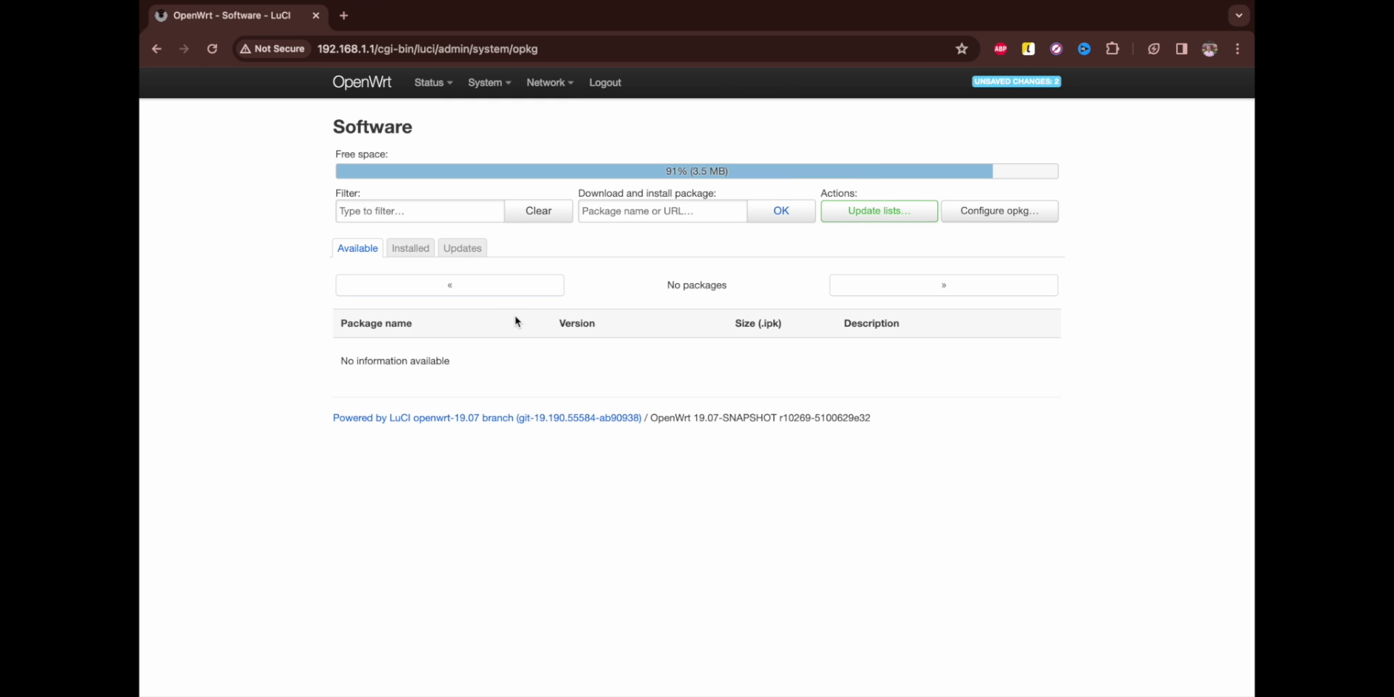
click(428, 250)
scroll(610, 488, down, 2)
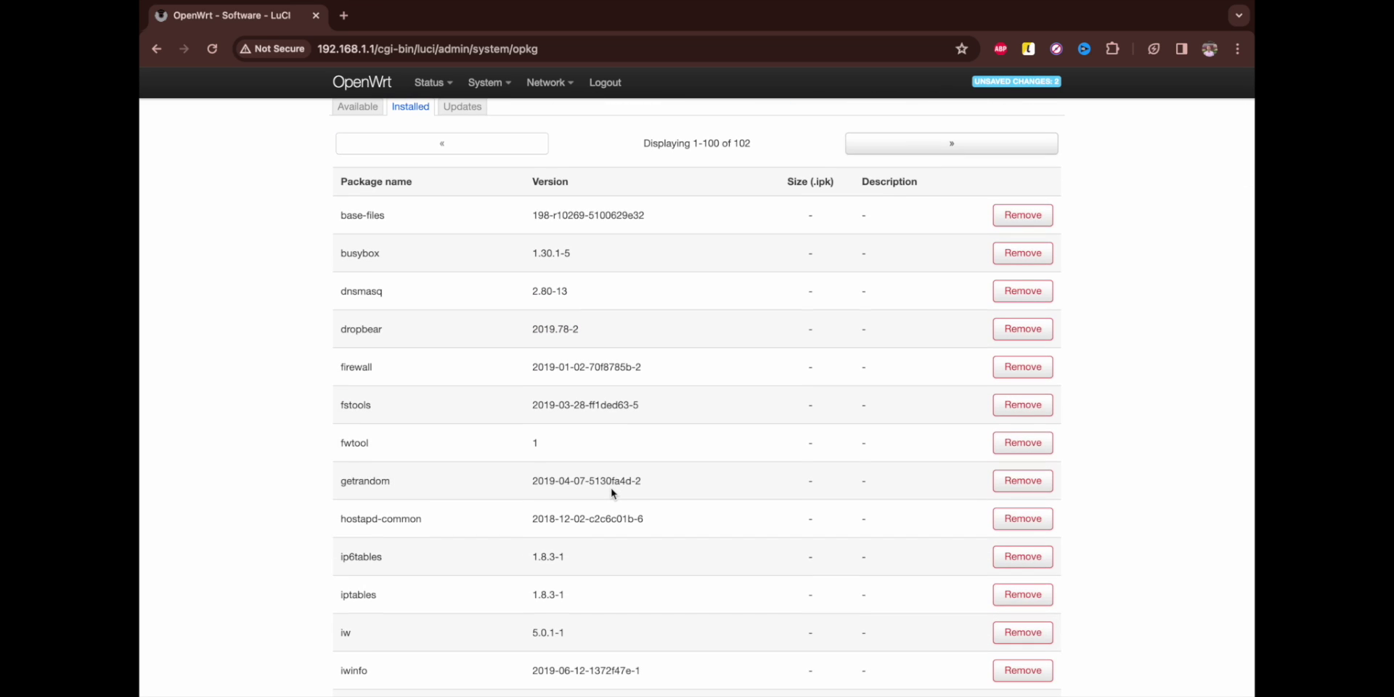
scroll(612, 492, down, 20)
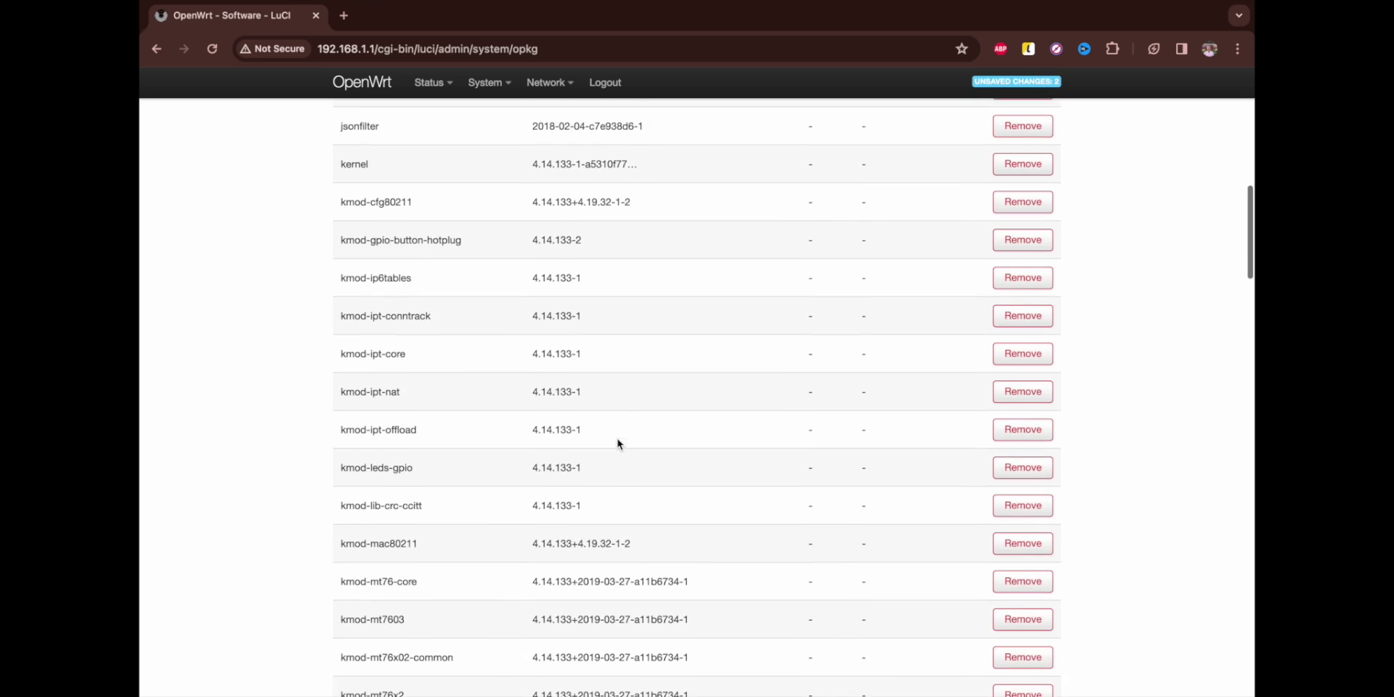
scroll(618, 443, up, 20)
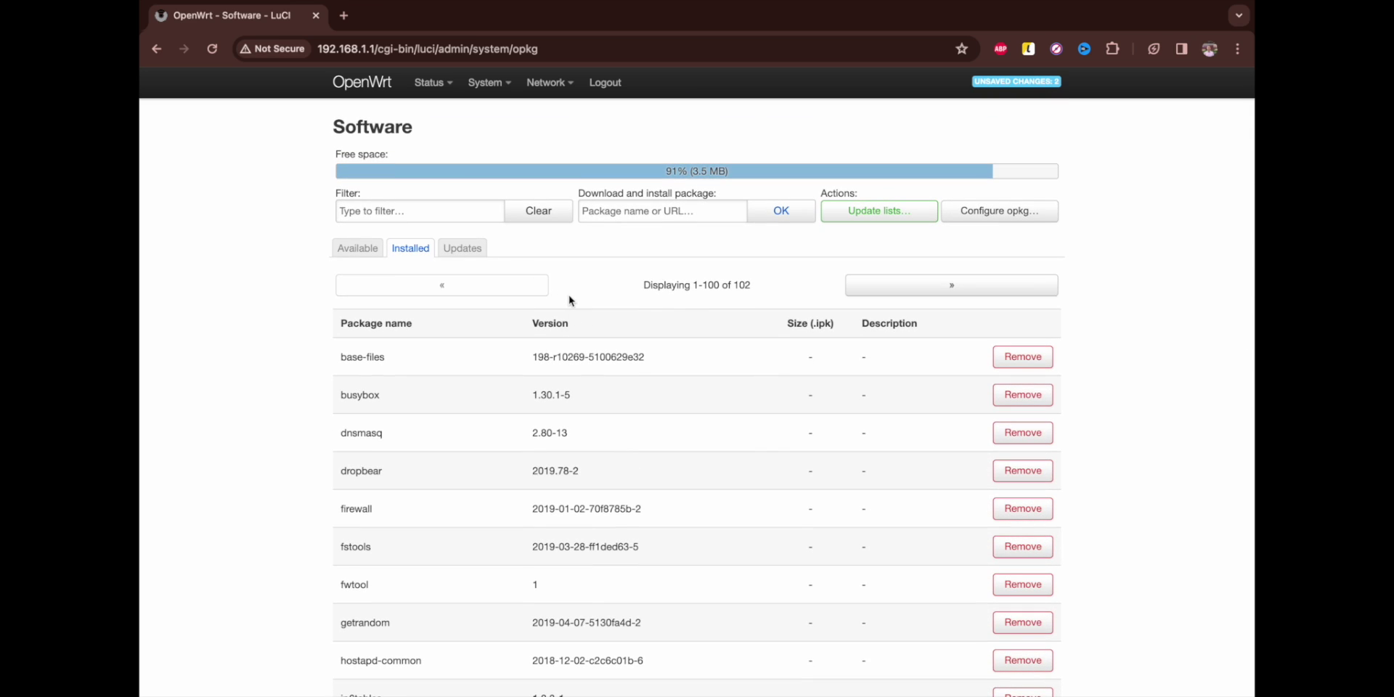
- Open the Startup page and examine the initscripts list and the Local Startup commands
mouse_move(496, 101)
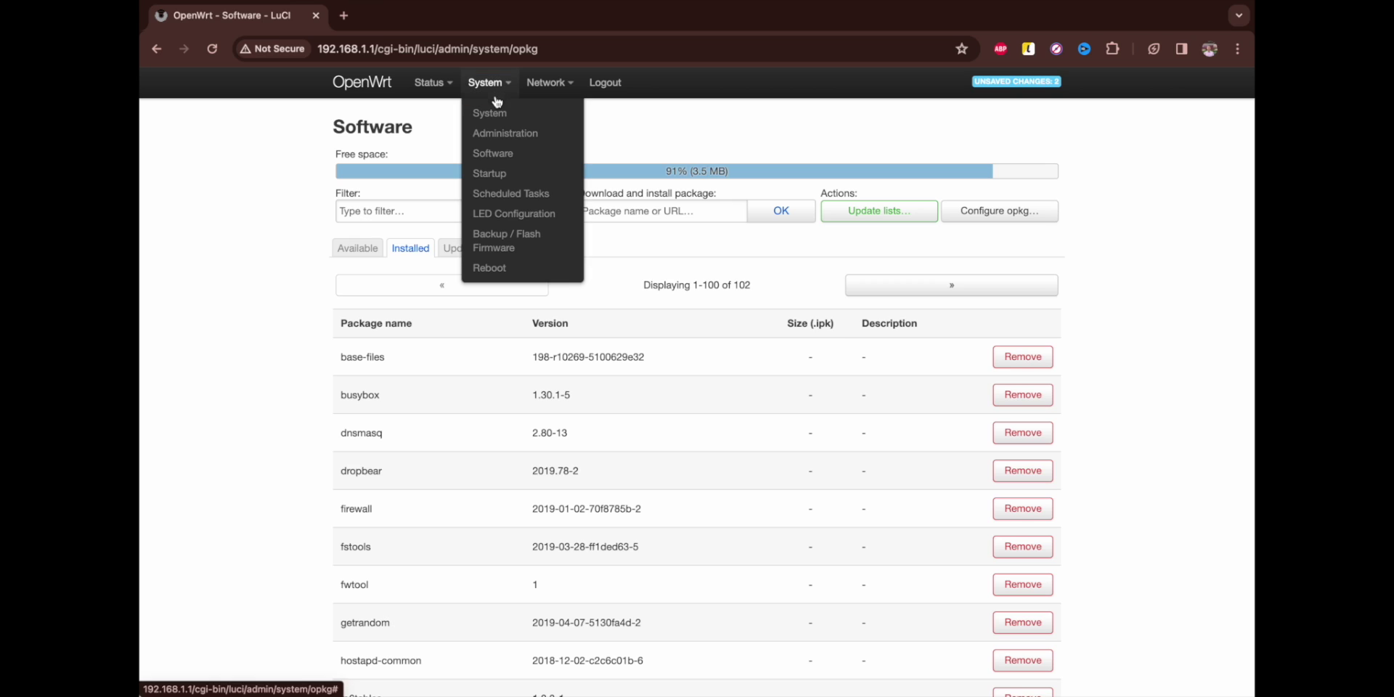
click(507, 178)
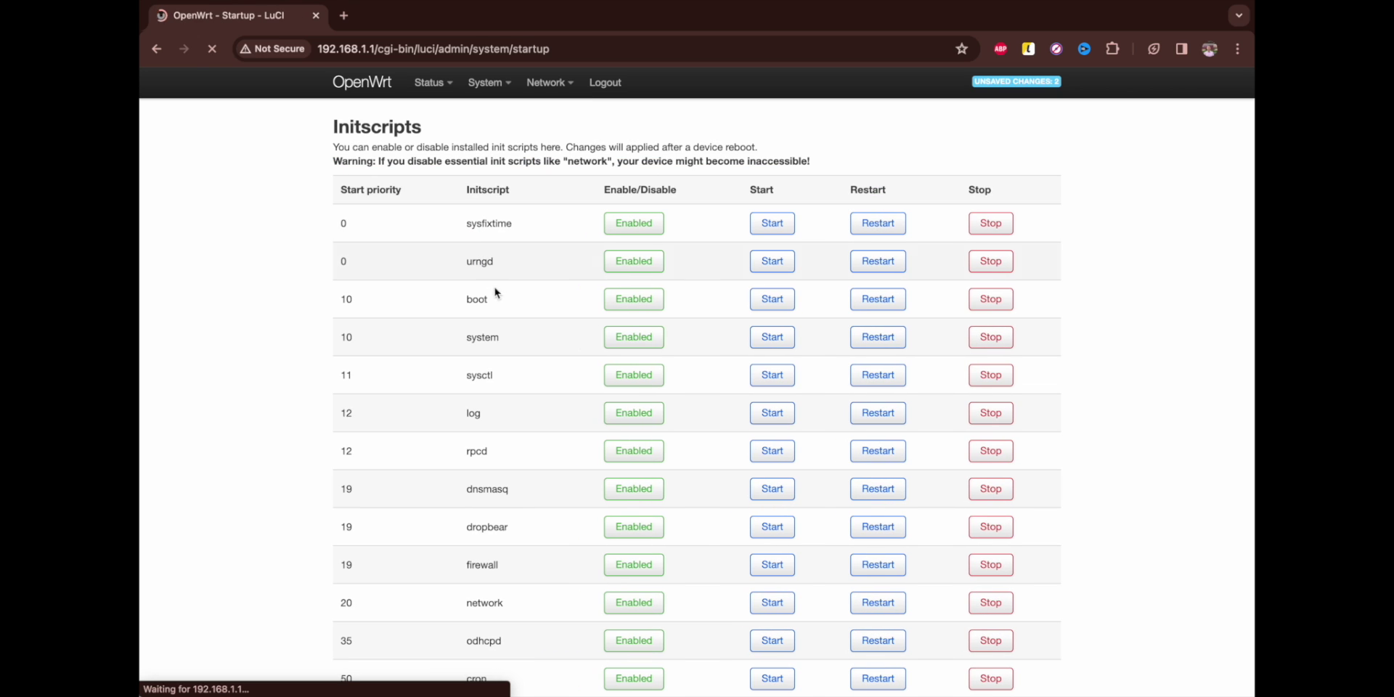
scroll(528, 376, down, 1)
scroll(528, 376, down, 10)
scroll(528, 375, up, 5)
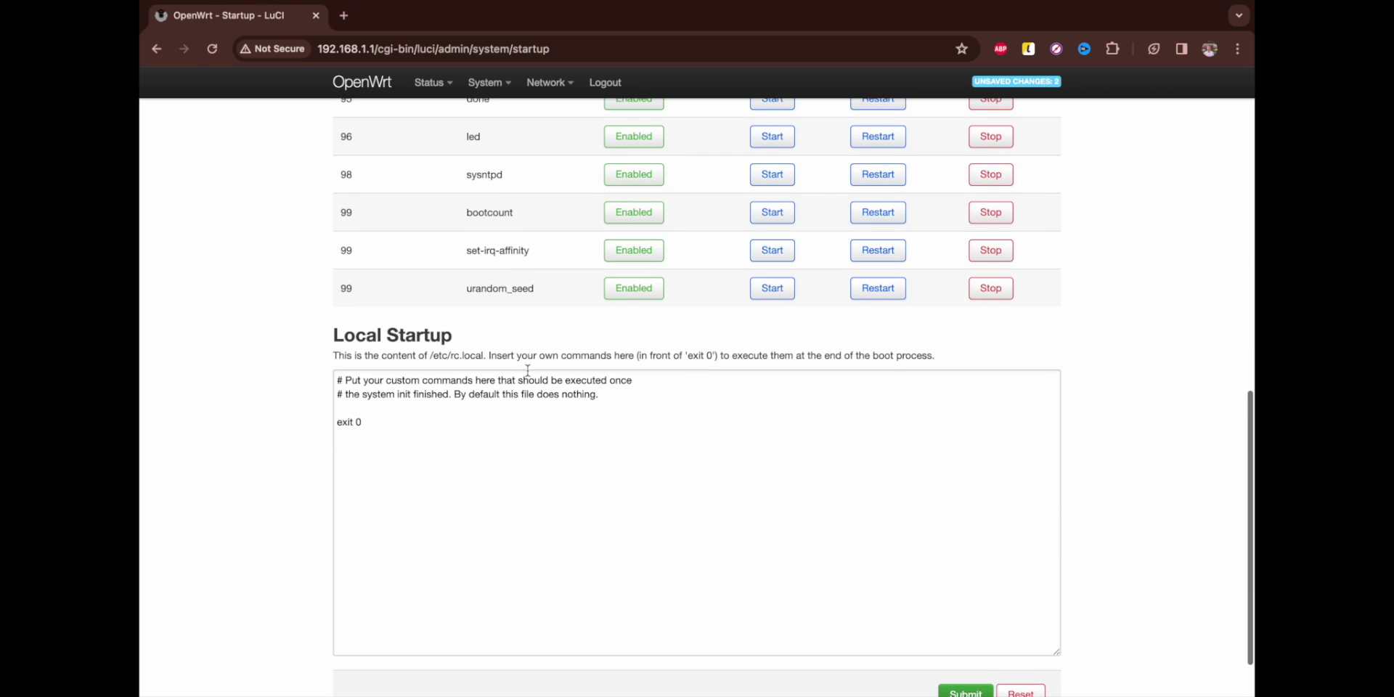
scroll(528, 375, up, 4)
scroll(528, 376, down, 6)
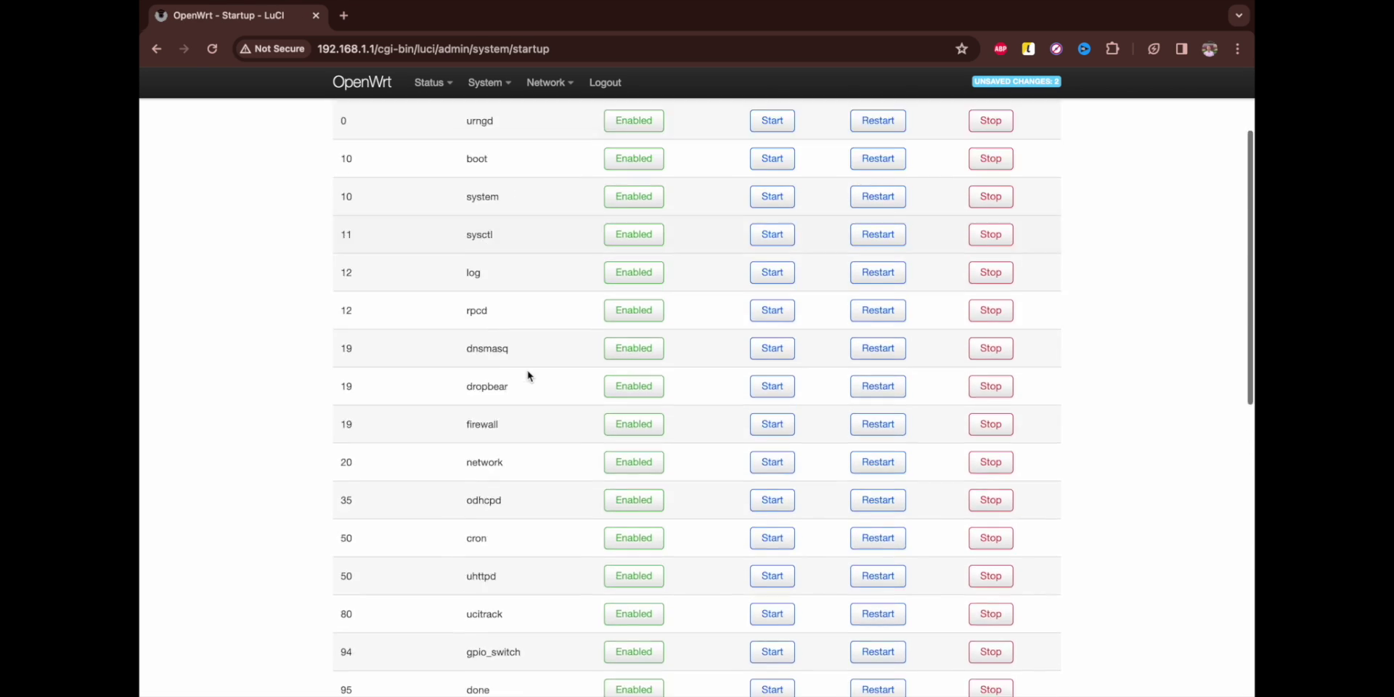
scroll(528, 376, up, 6)
scroll(528, 375, down, 1)
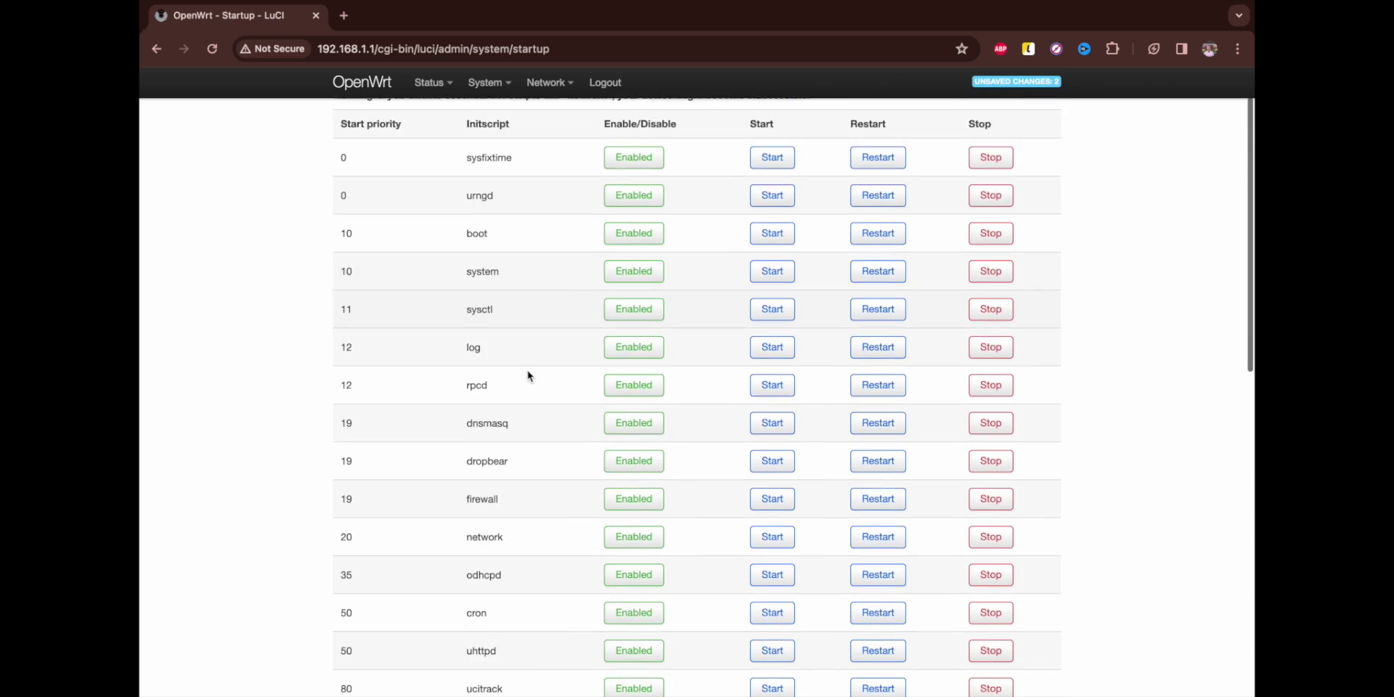
scroll(528, 376, up, 1)
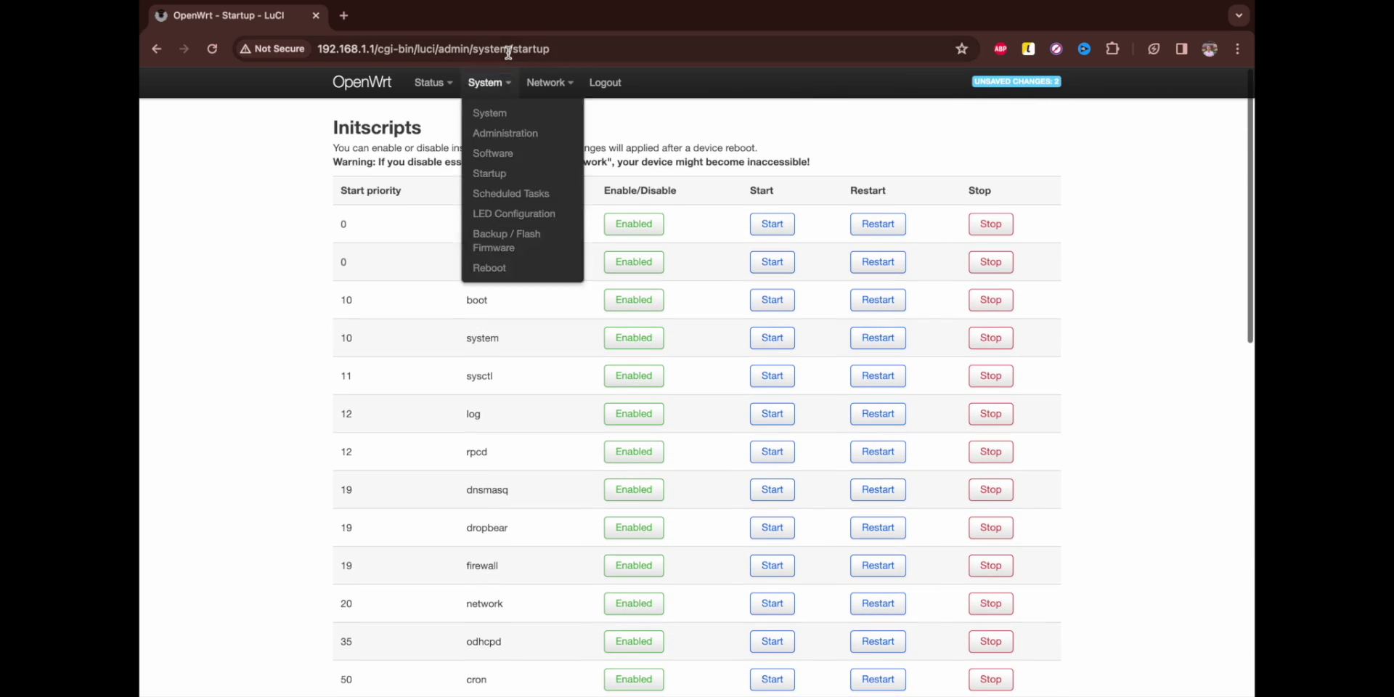
- Open the Scheduled Tasks crontab and examine the existing reboot entry, highlighting its schedule and full command
click(501, 194)
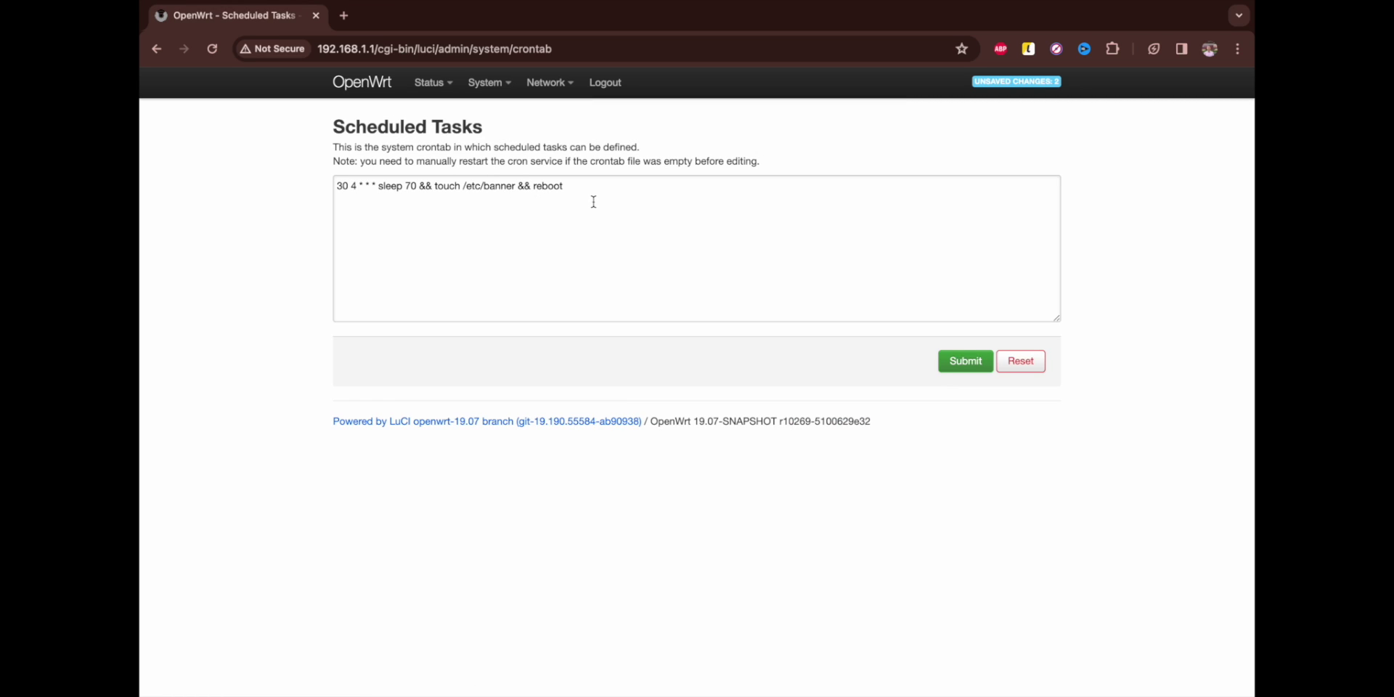
drag(580, 200, 325, 195)
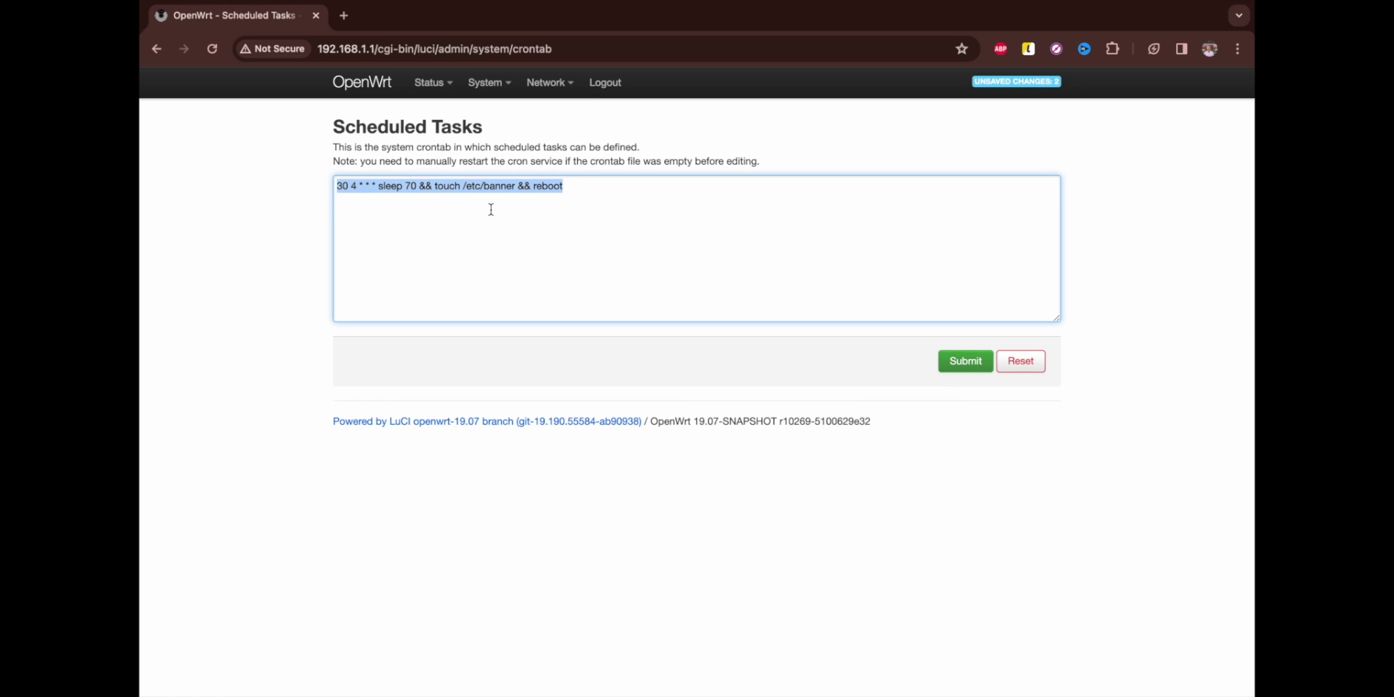
click(443, 203)
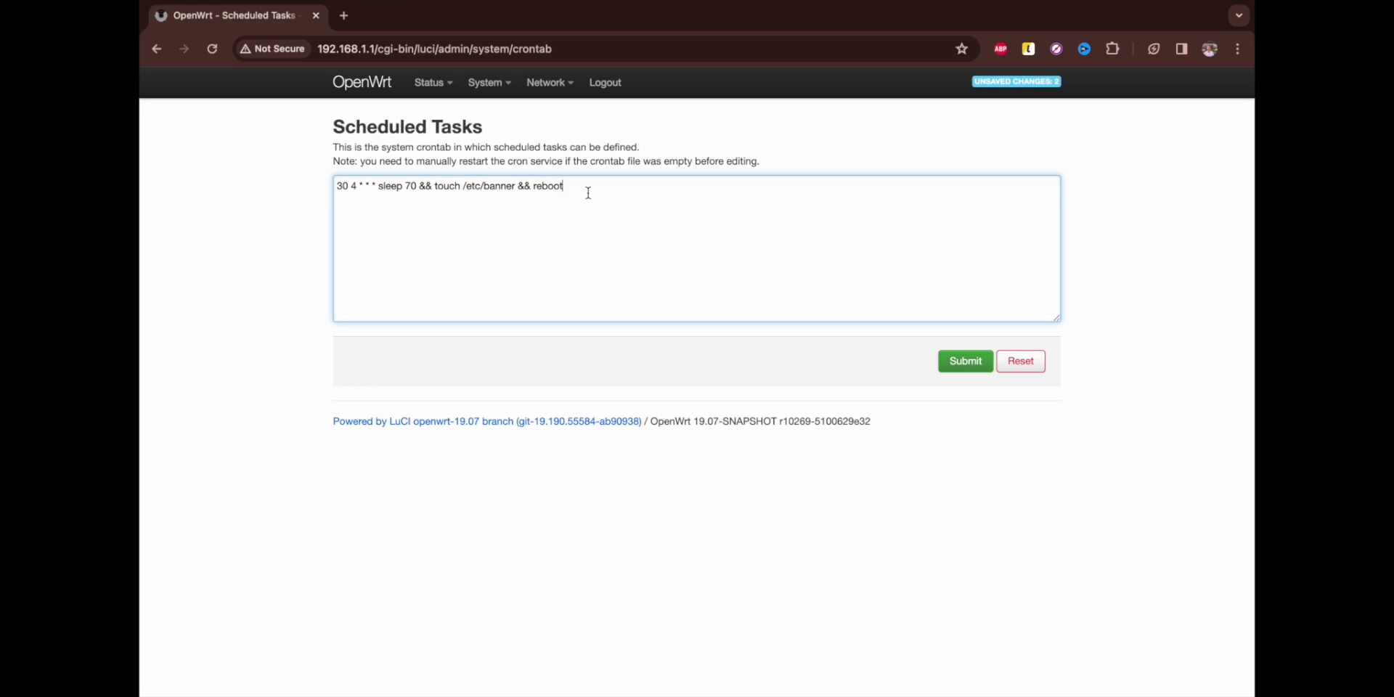
click(352, 187)
drag(339, 187, 399, 187)
click(399, 186)
drag(593, 187, 344, 153)
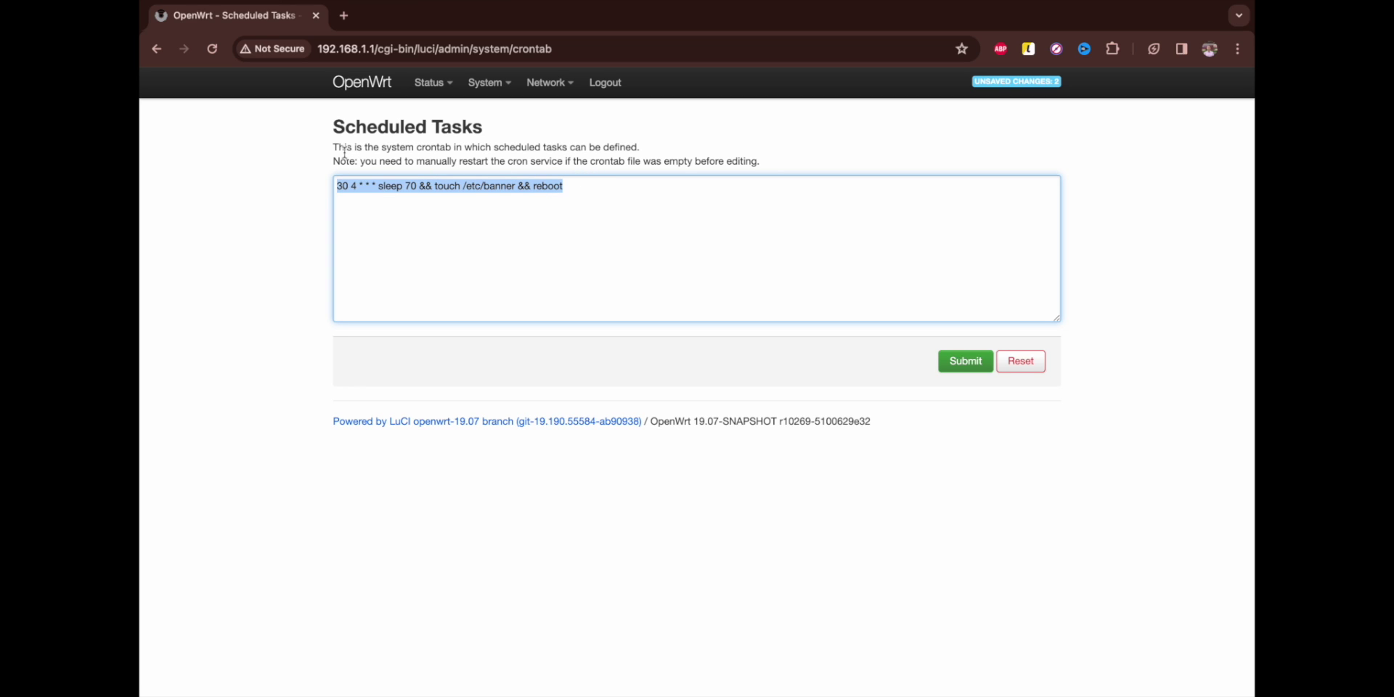
click(344, 153)
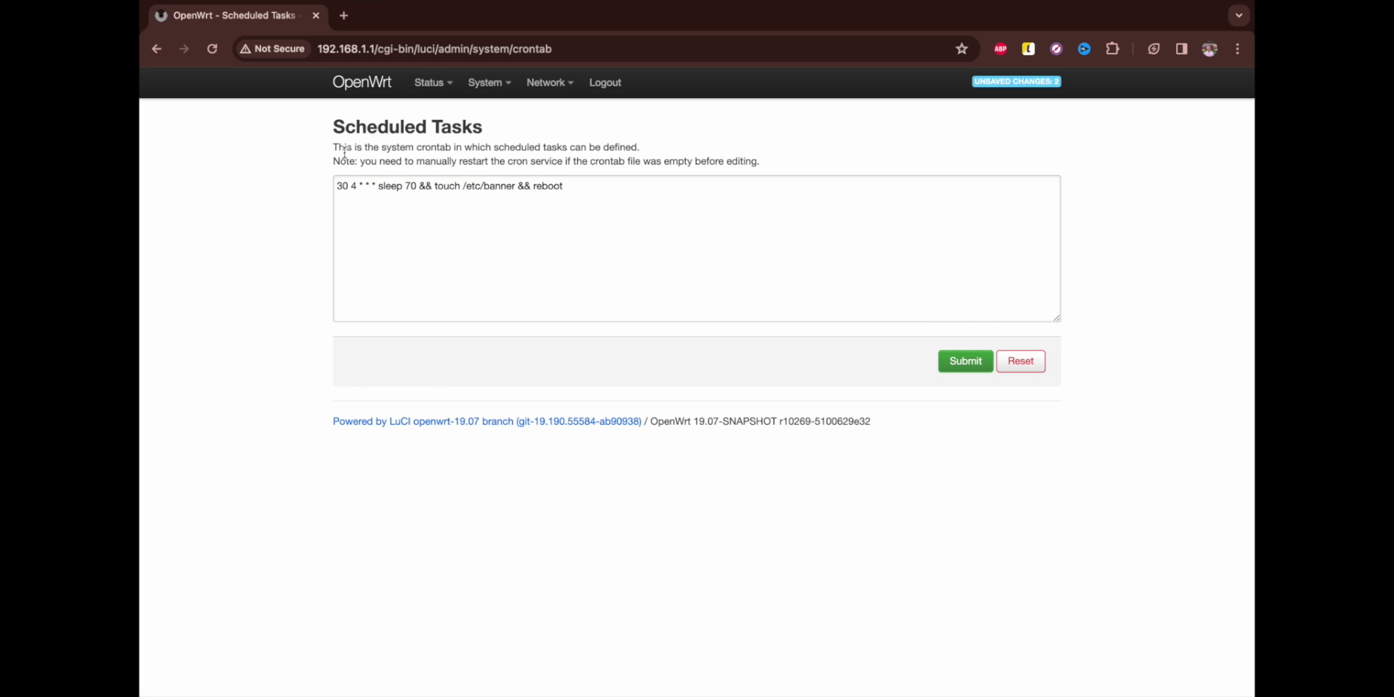
- Open the LED Configuration page and examine the default state and trigger settings of each LED
mouse_move(496, 96)
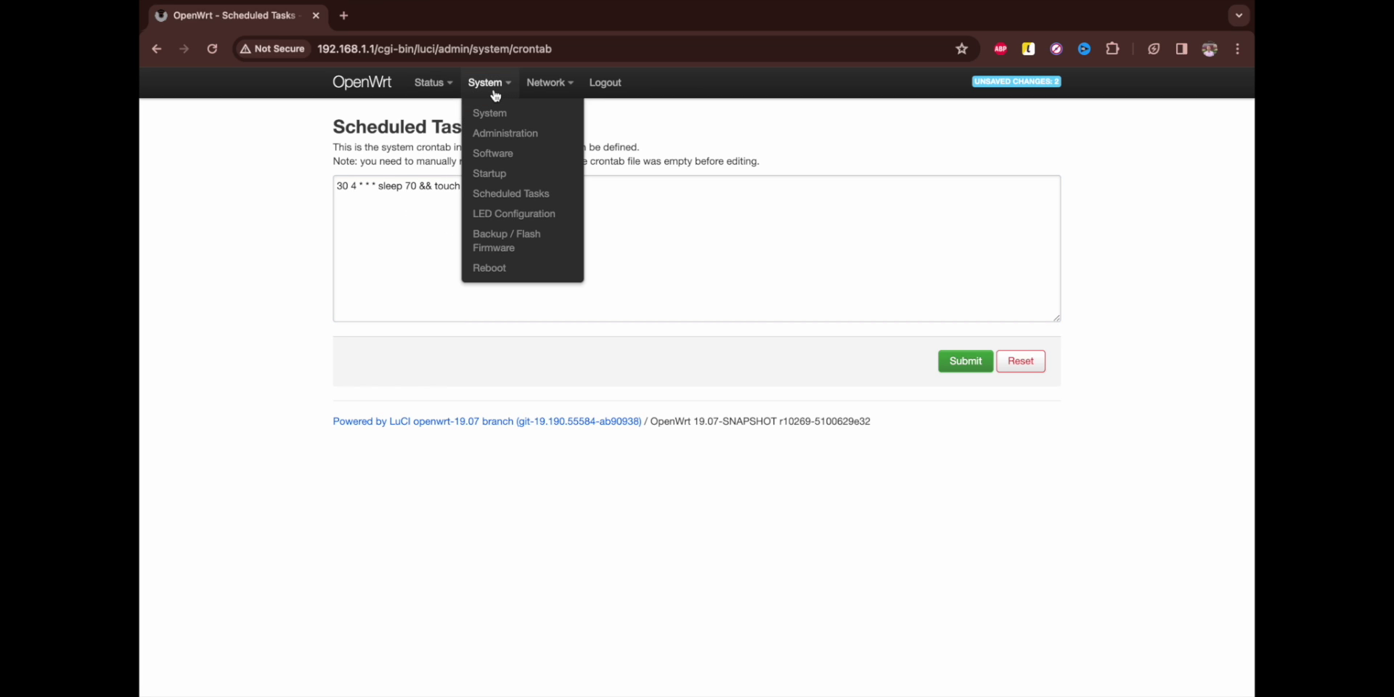
click(514, 215)
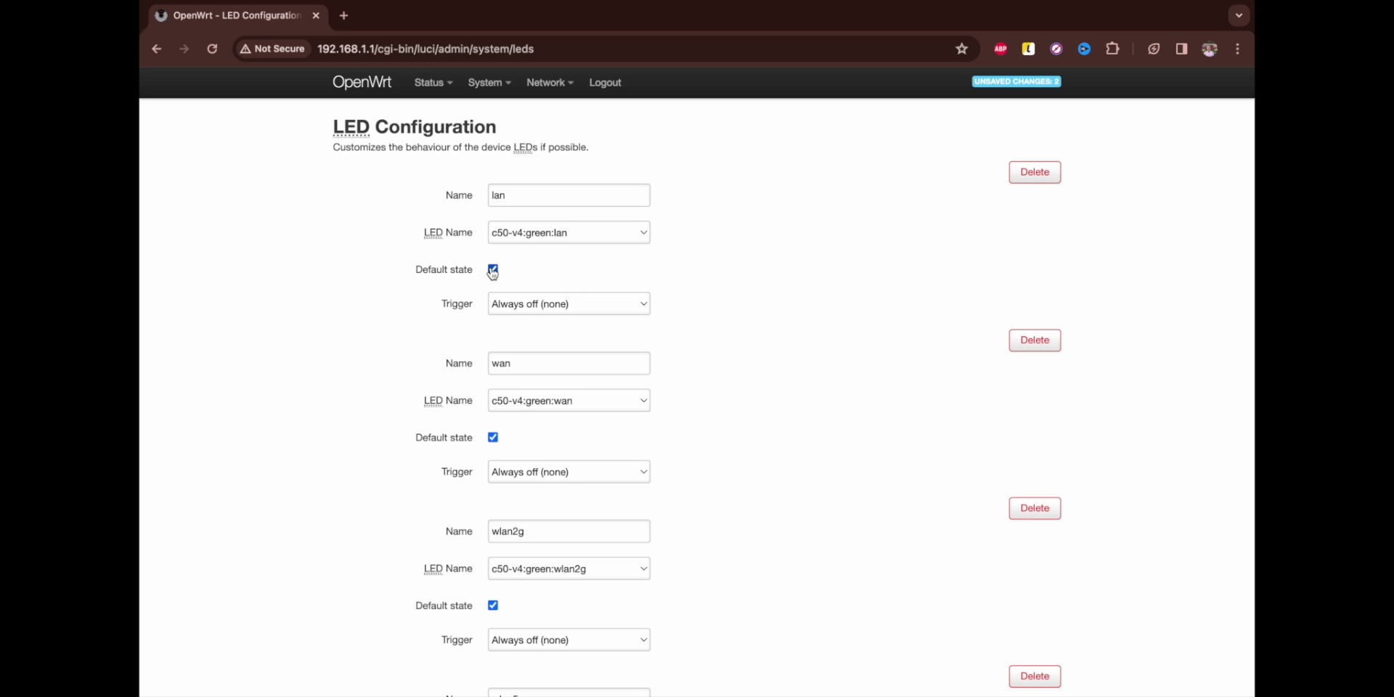
scroll(494, 398, down, 4)
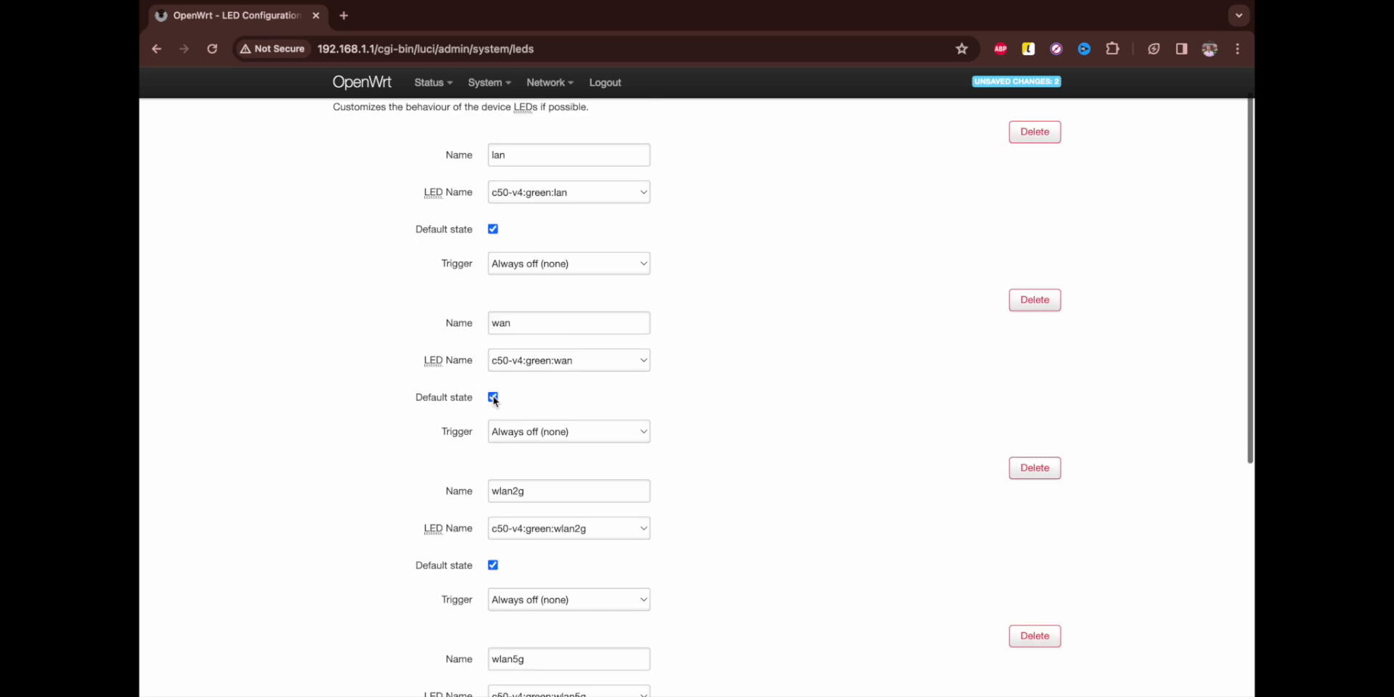
scroll(494, 400, down, 3)
scroll(494, 398, up, 7)
scroll(493, 396, down, 1)
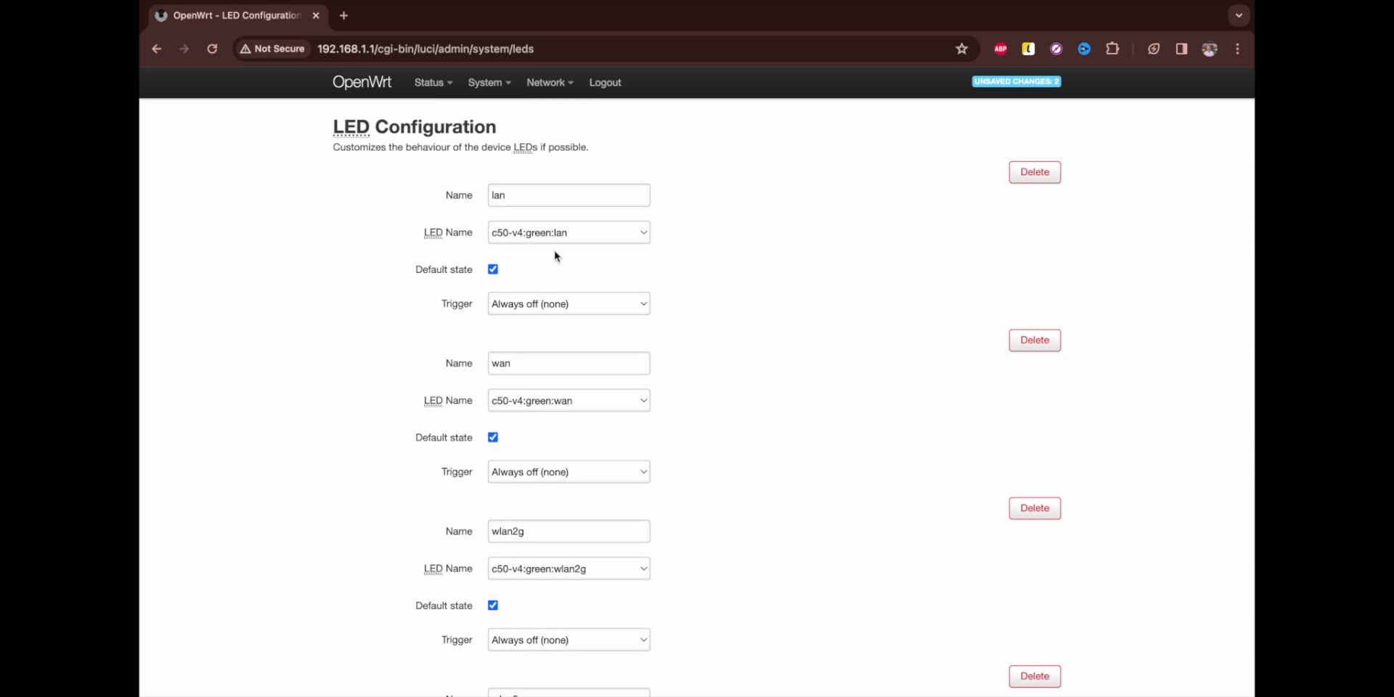
scroll(535, 309, down, 6)
scroll(538, 308, up, 1)
scroll(538, 308, up, 6)
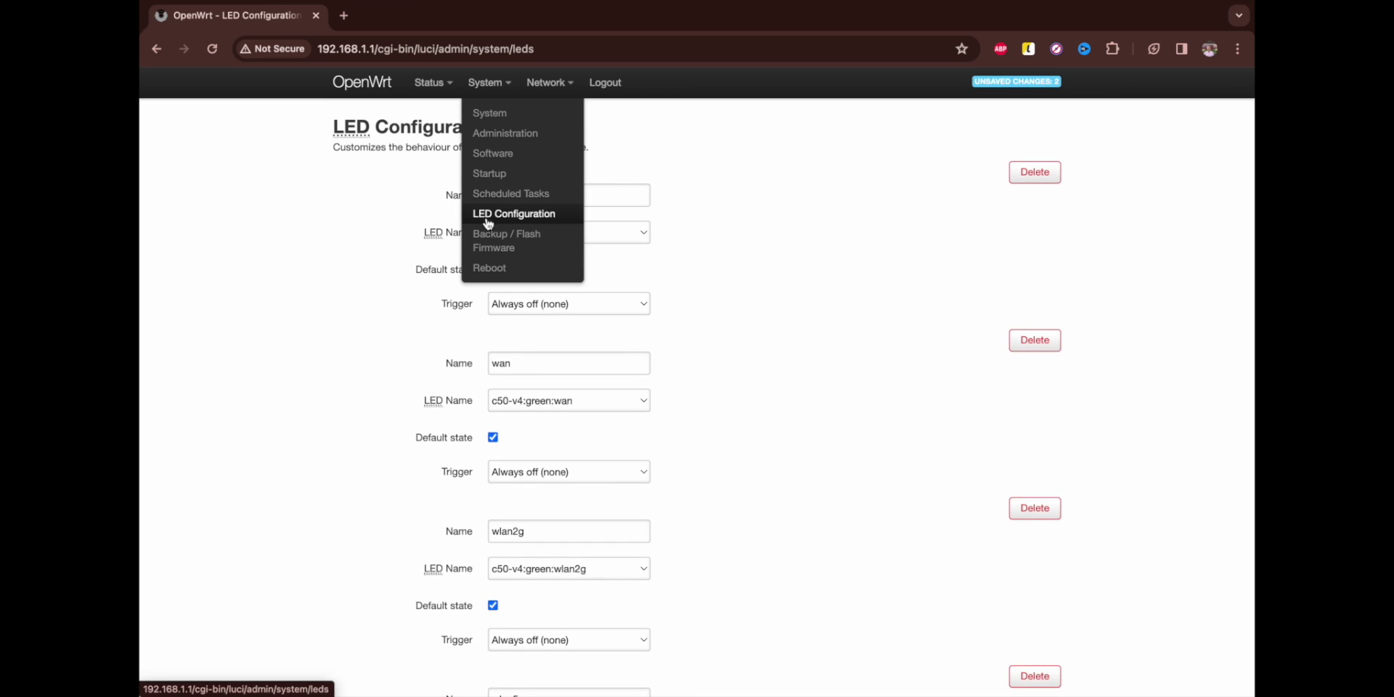
- Open the Backup / Flash Firmware page and review its backup, restore, mtdblock and firmware image options
click(487, 242)
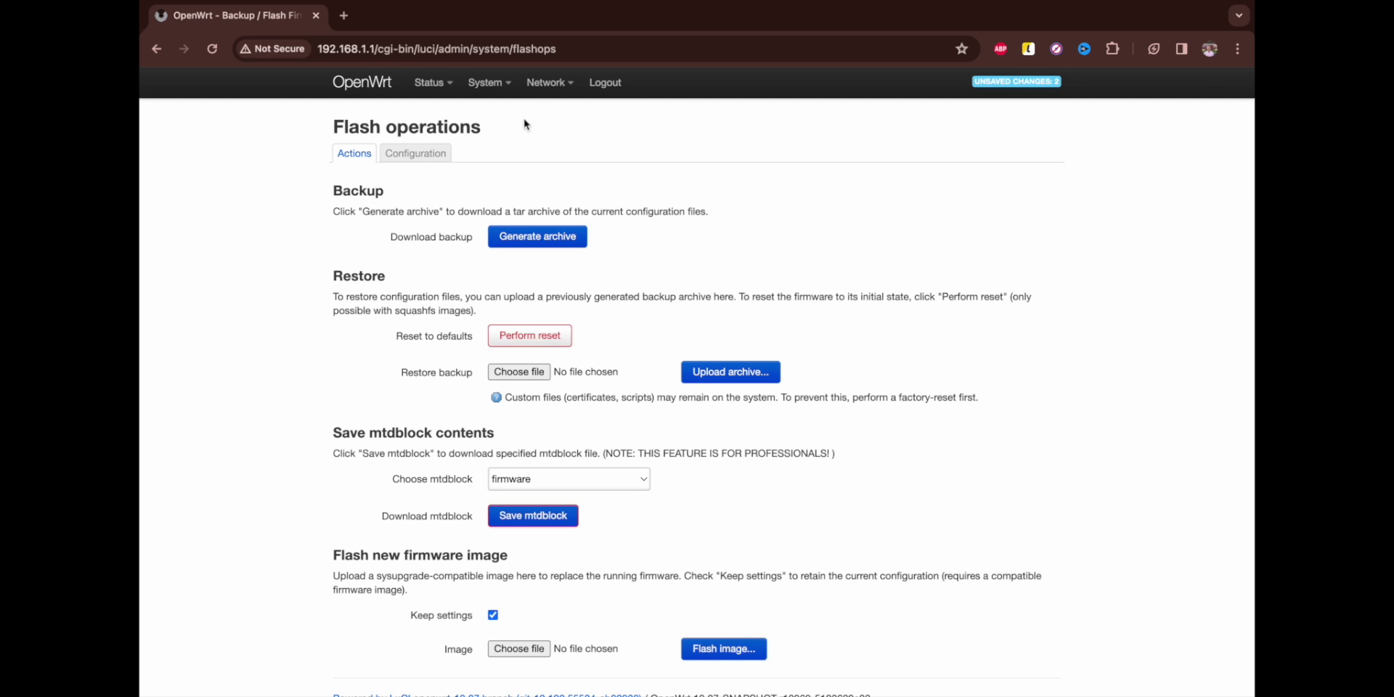
mouse_move(546, 86)
scroll(433, 355, down, 1)
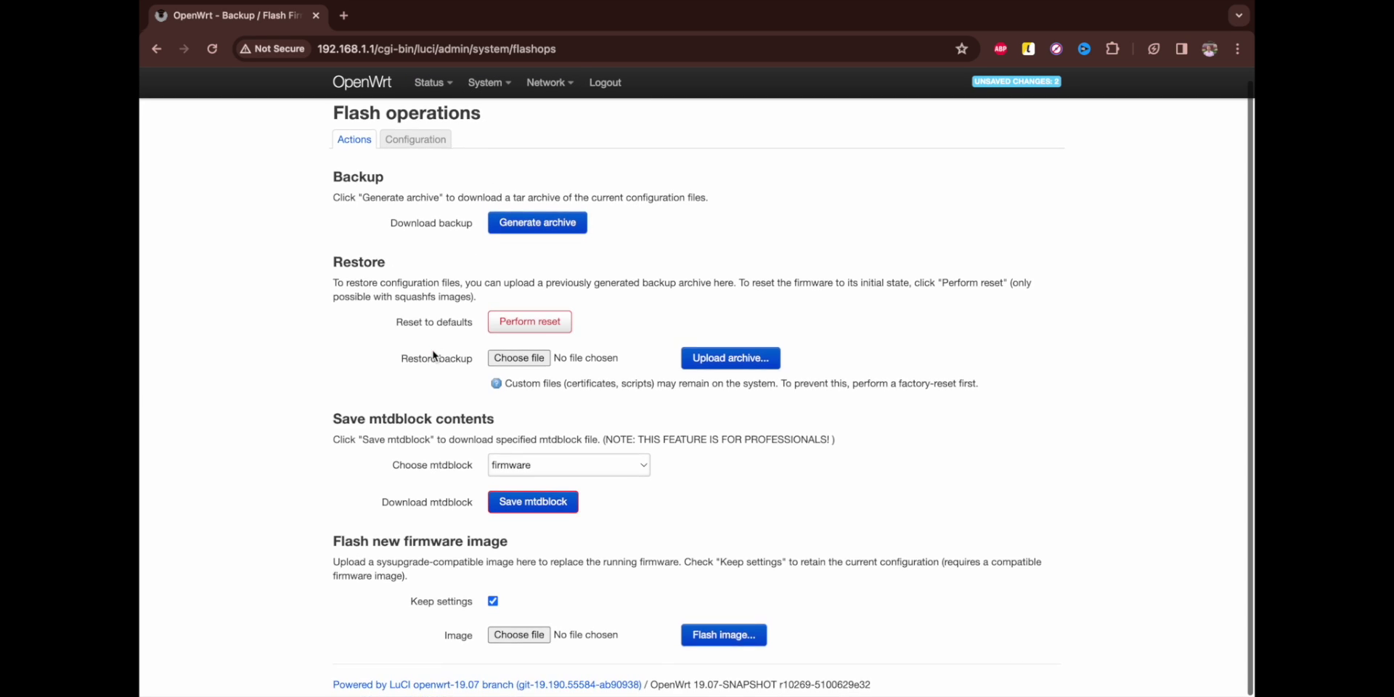
scroll(616, 411, up, 1)
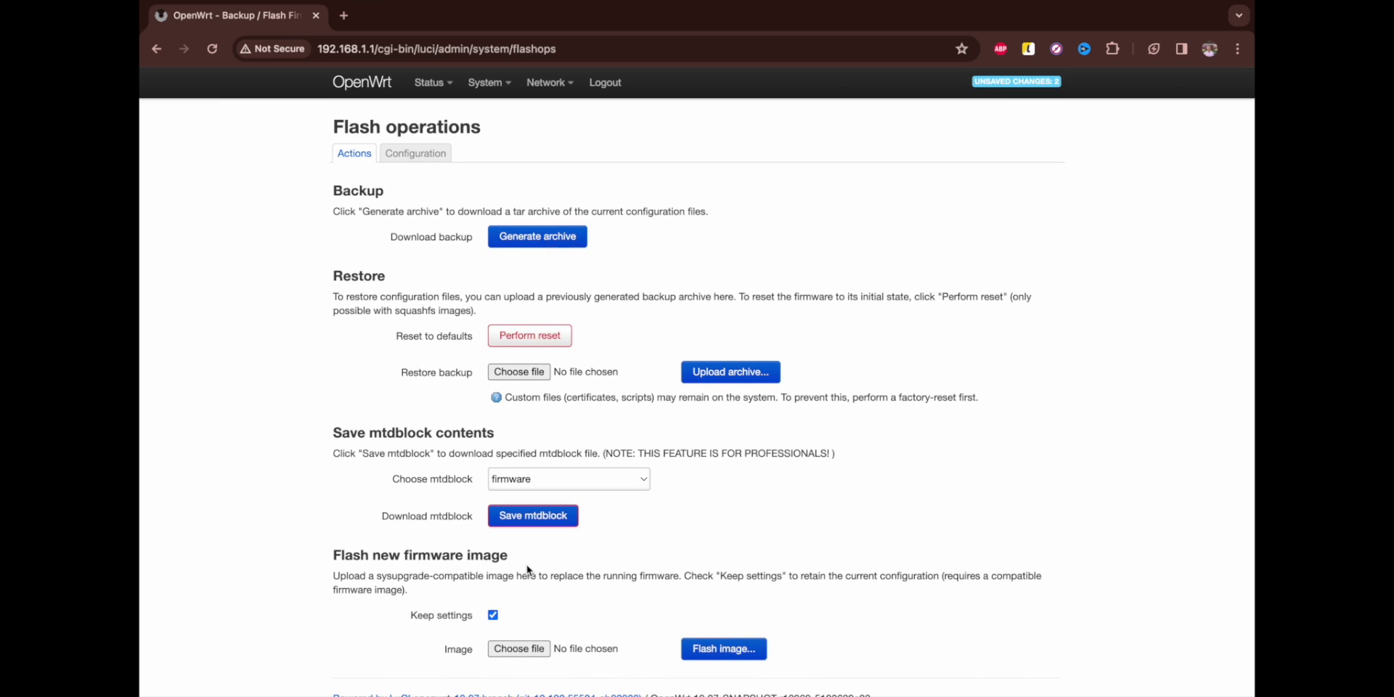
- Open the network Interfaces page and review the LAN, WAN and WAN6 entries and the global network options
scroll(488, 565, up, 1)
mouse_move(488, 84)
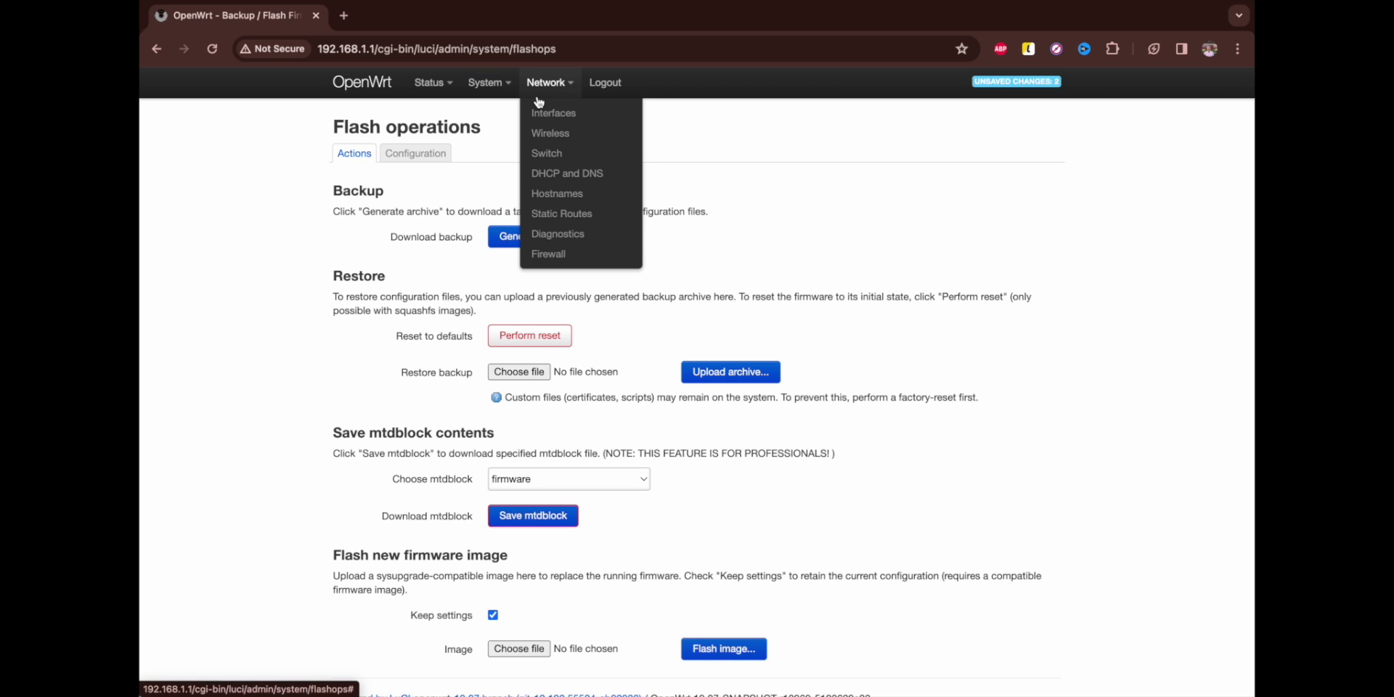
click(539, 114)
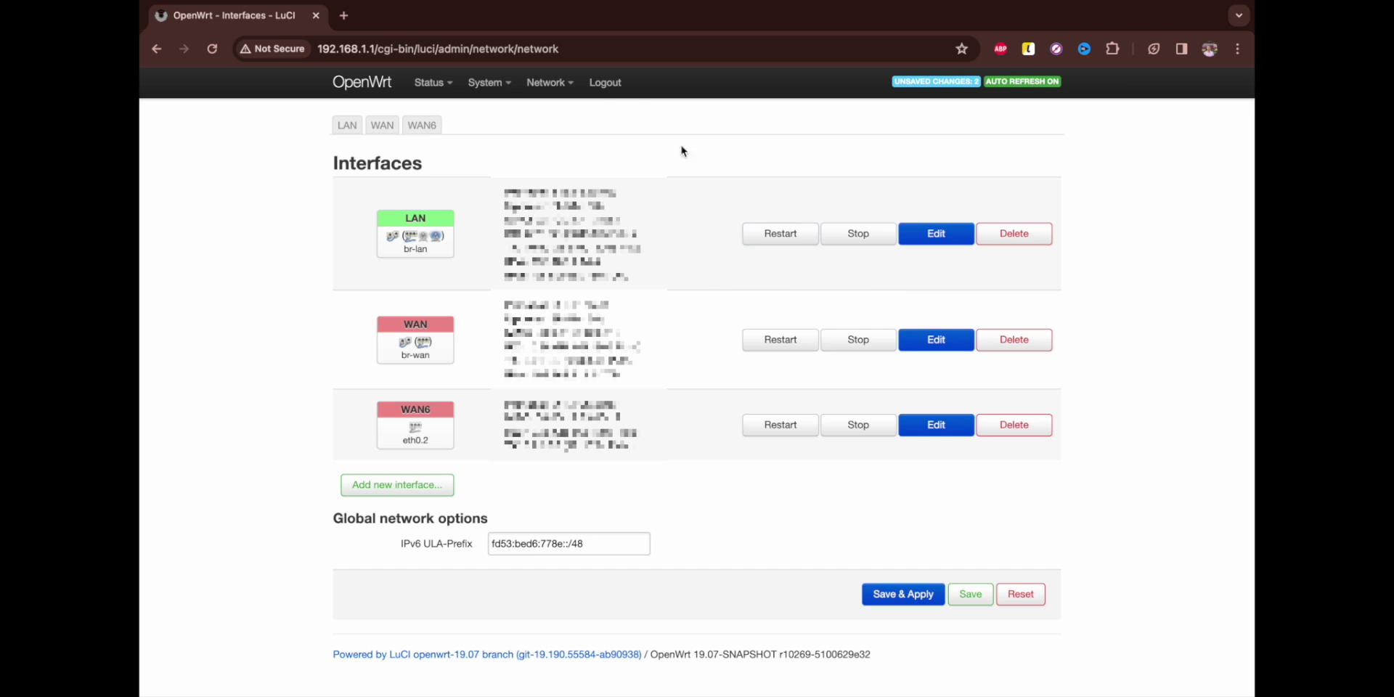
- Open the Wireless overview and examine both radios and the RX/TX rates of the associated stations
mouse_move(552, 84)
click(570, 138)
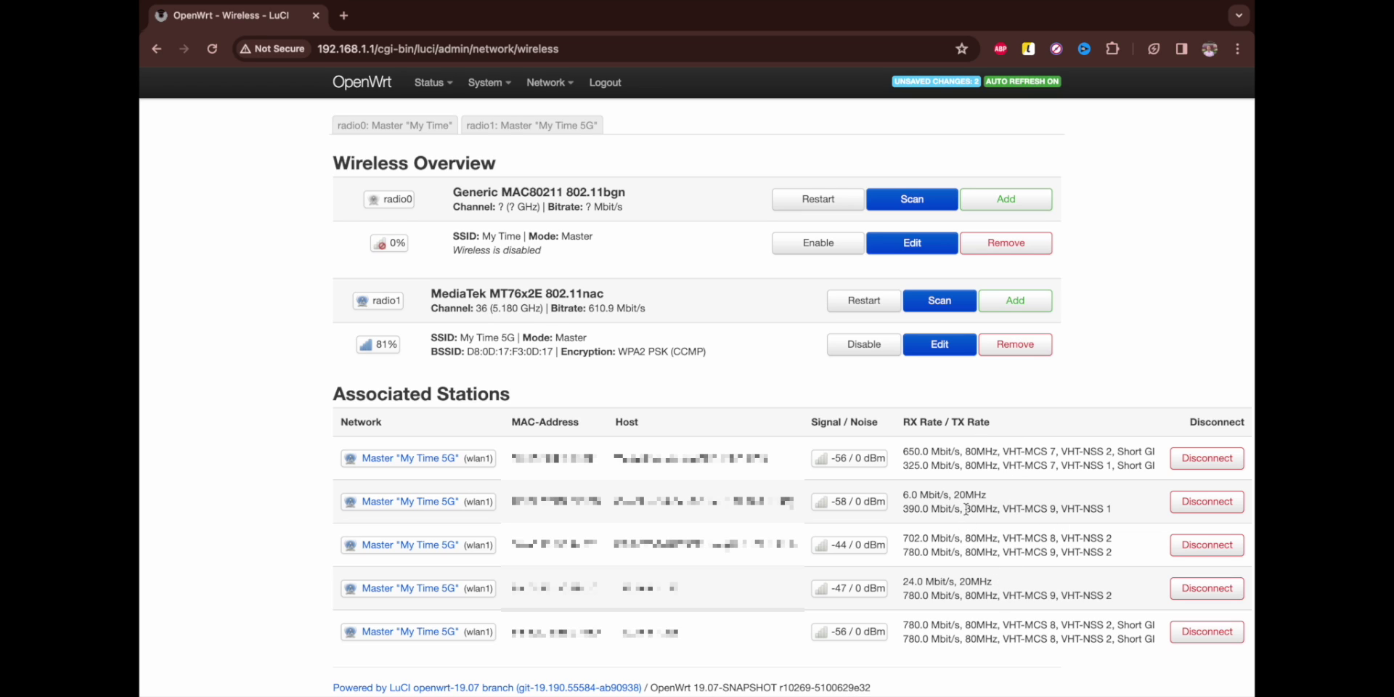
drag(966, 509, 975, 509)
drag(906, 641, 921, 642)
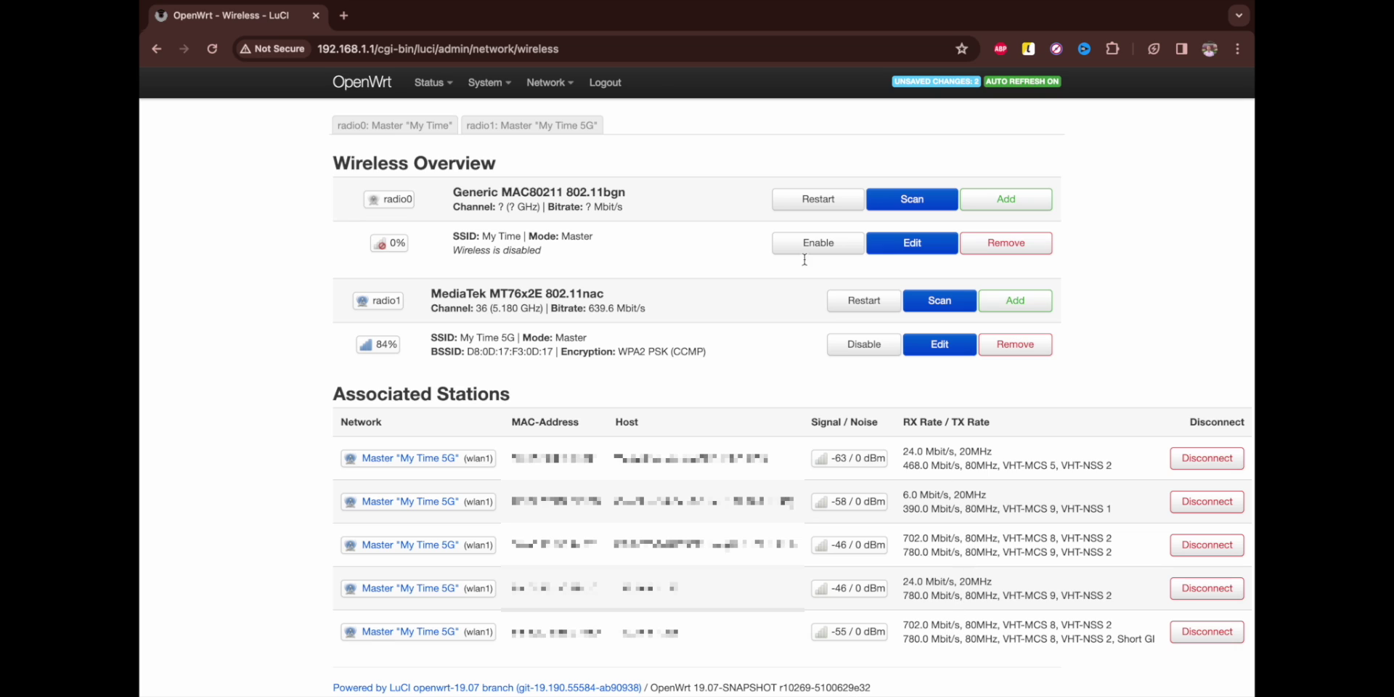
mouse_move(556, 85)
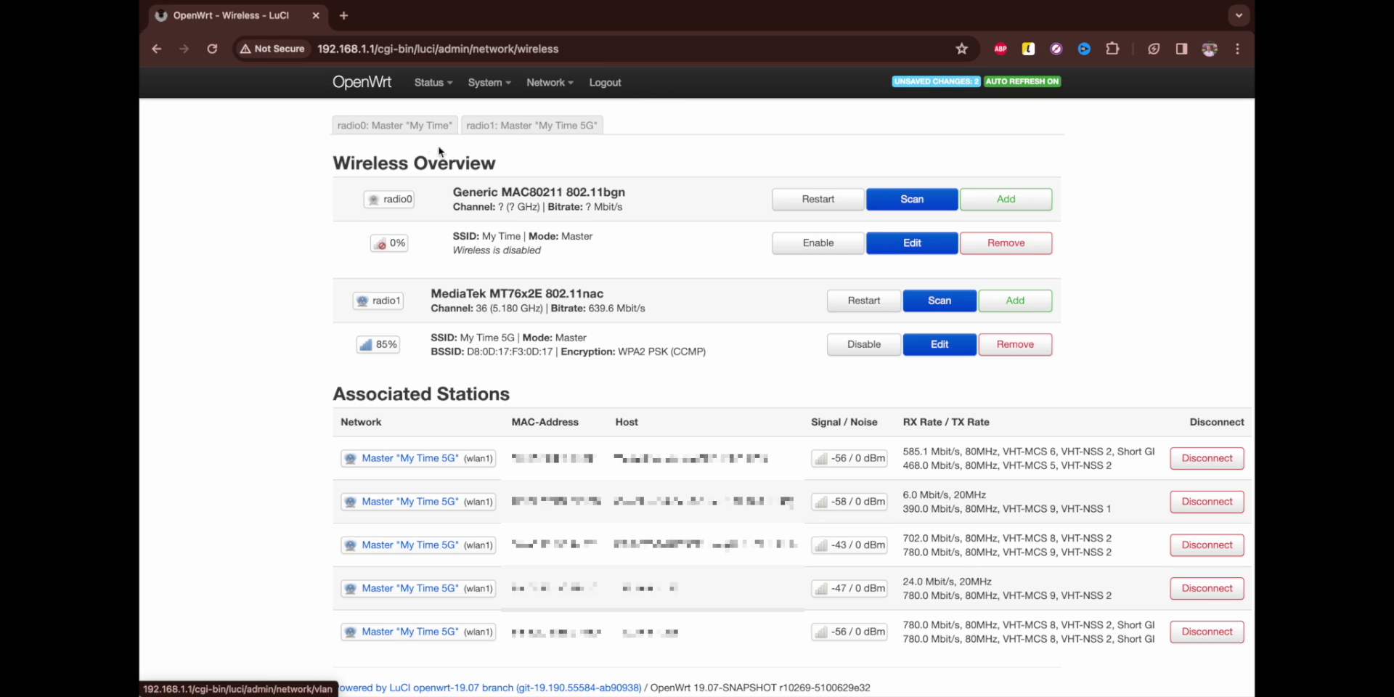
- Open the radio1 "My Time 5G" network settings and examine the available operating modes
click(541, 126)
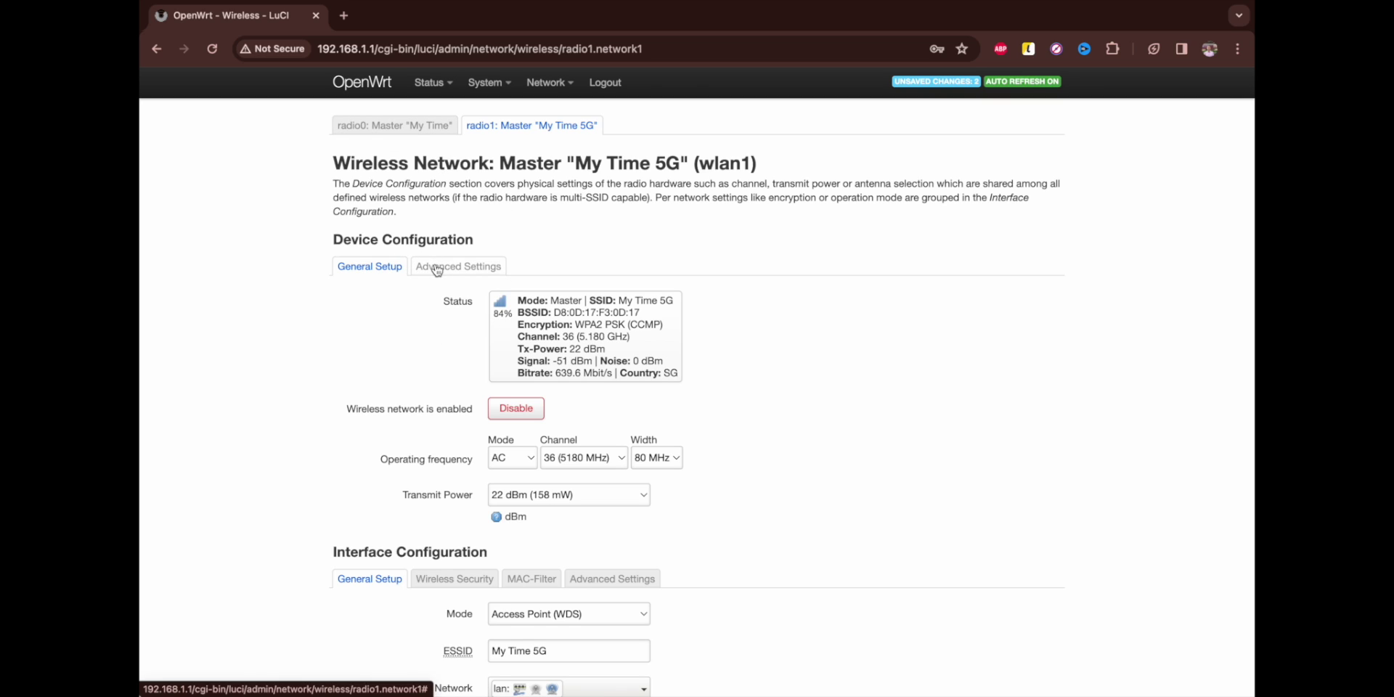
scroll(427, 374, down, 1)
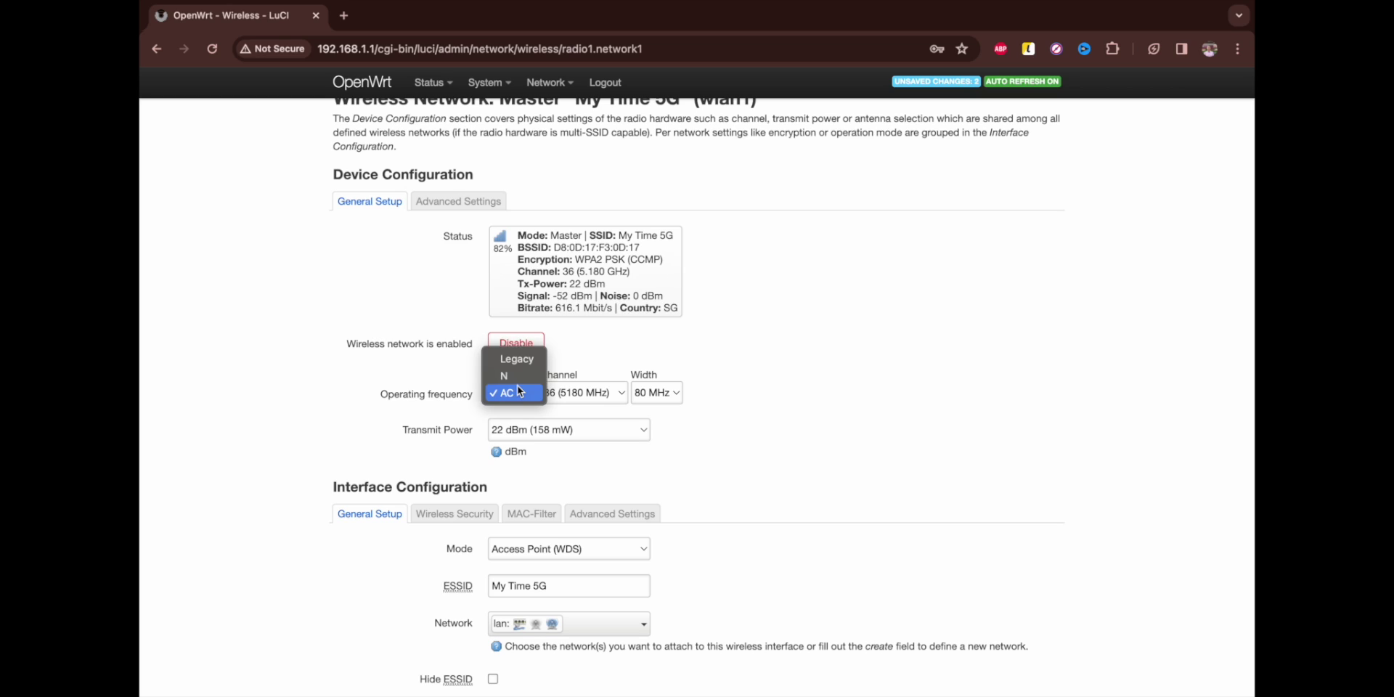
click(739, 425)
- Examine the channel and channel width choices available for the "My Time 5G" radio
click(591, 395)
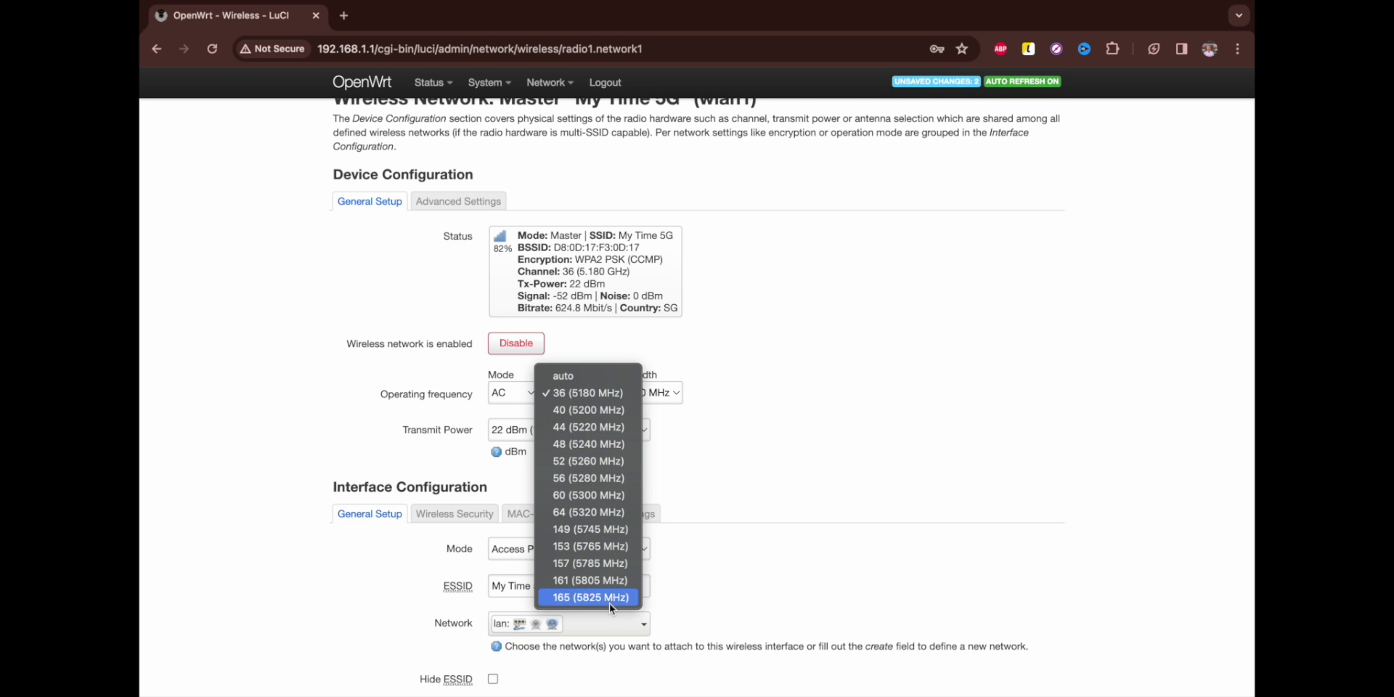
click(700, 504)
click(587, 399)
click(612, 394)
click(643, 393)
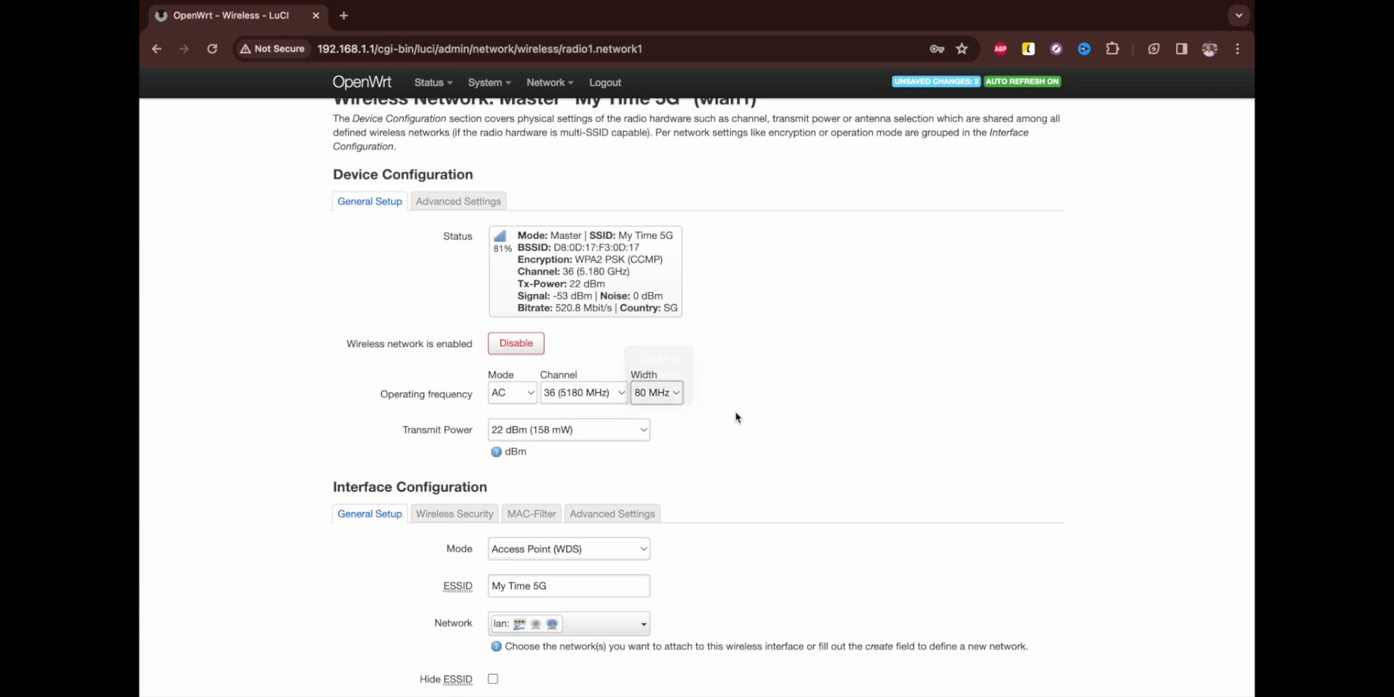
click(658, 392)
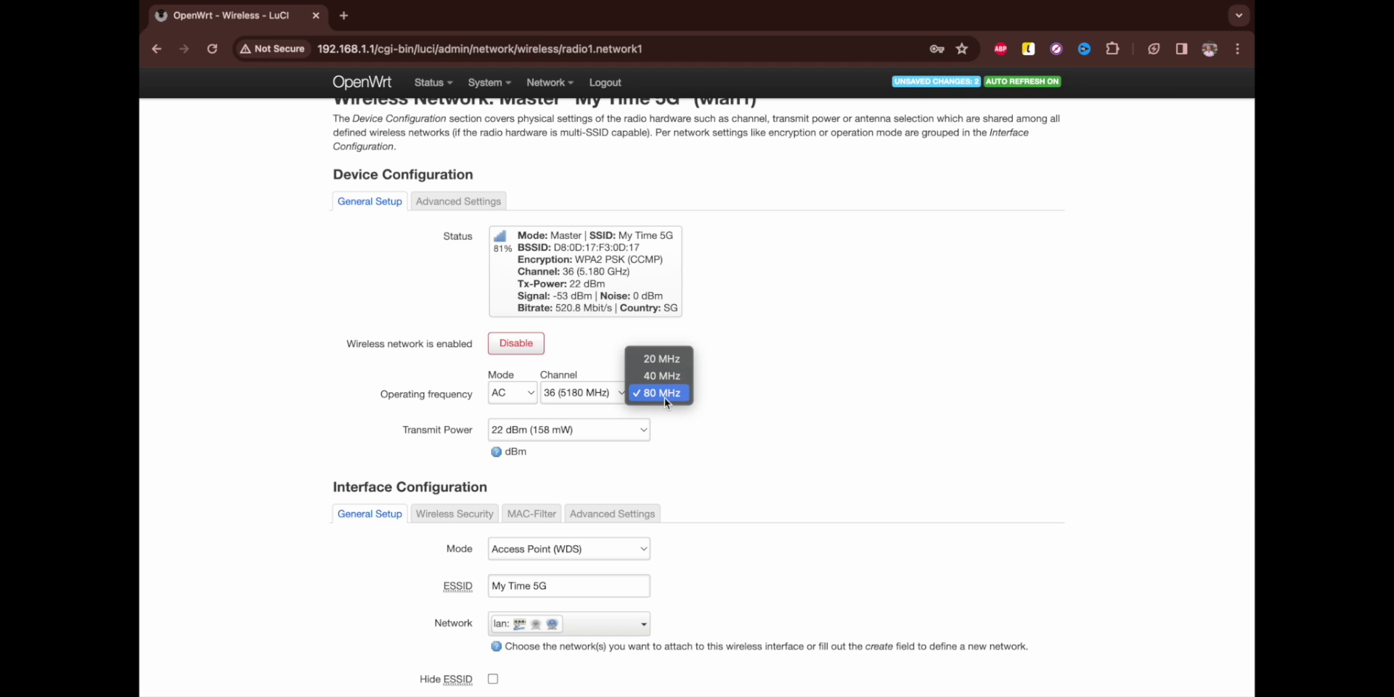
click(727, 423)
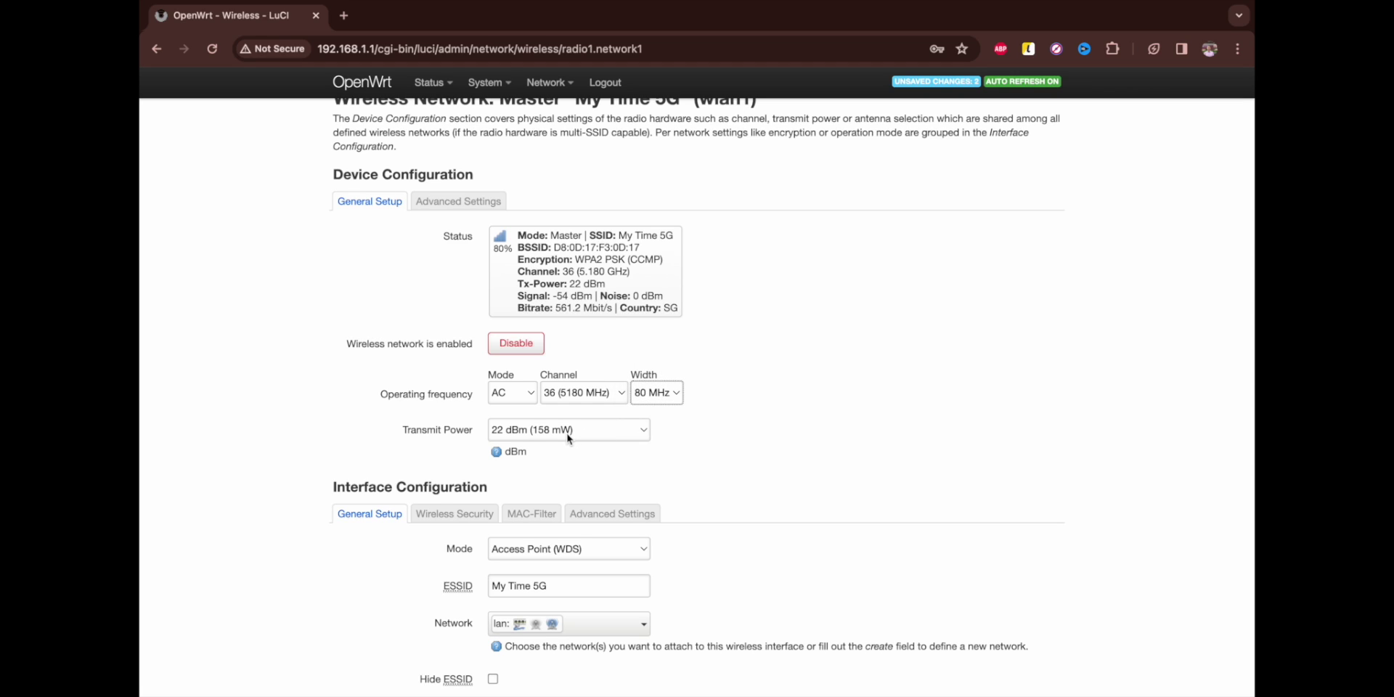
- Examine the transmit power choices of the "My Time 5G" radio and recheck its channel list
click(506, 436)
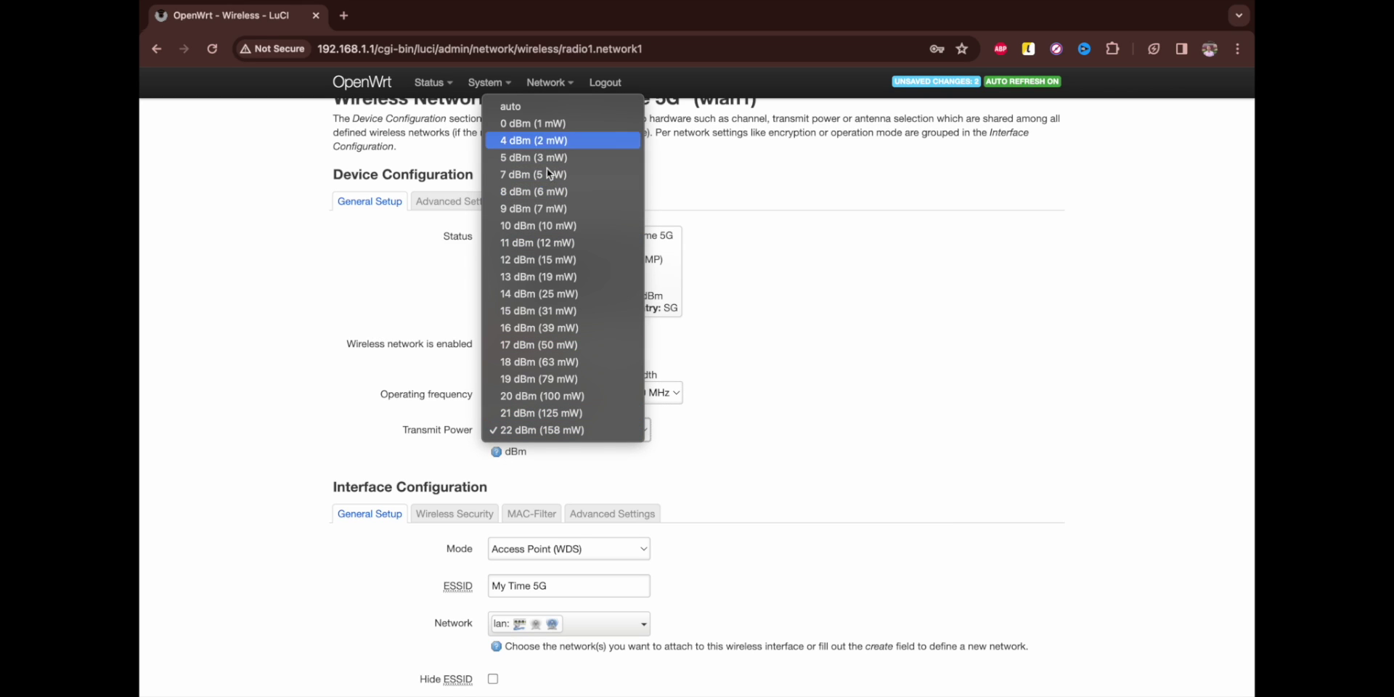
click(741, 454)
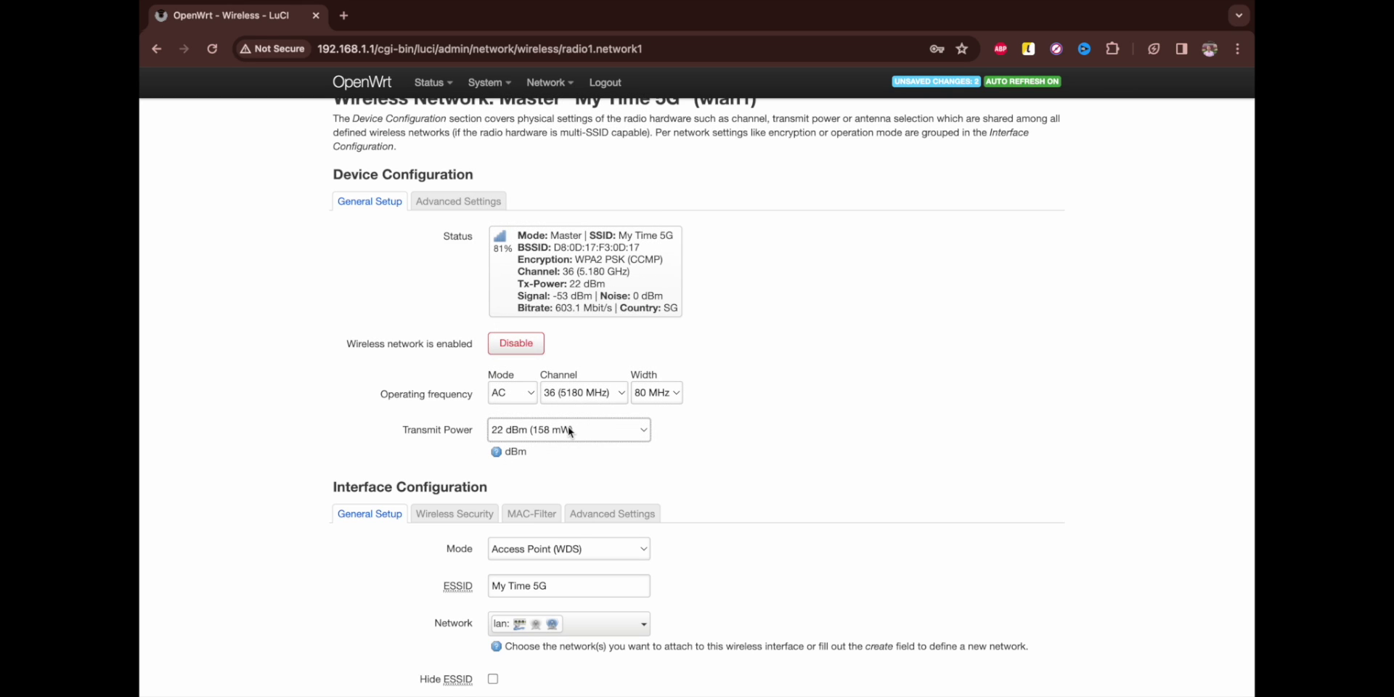
click(569, 428)
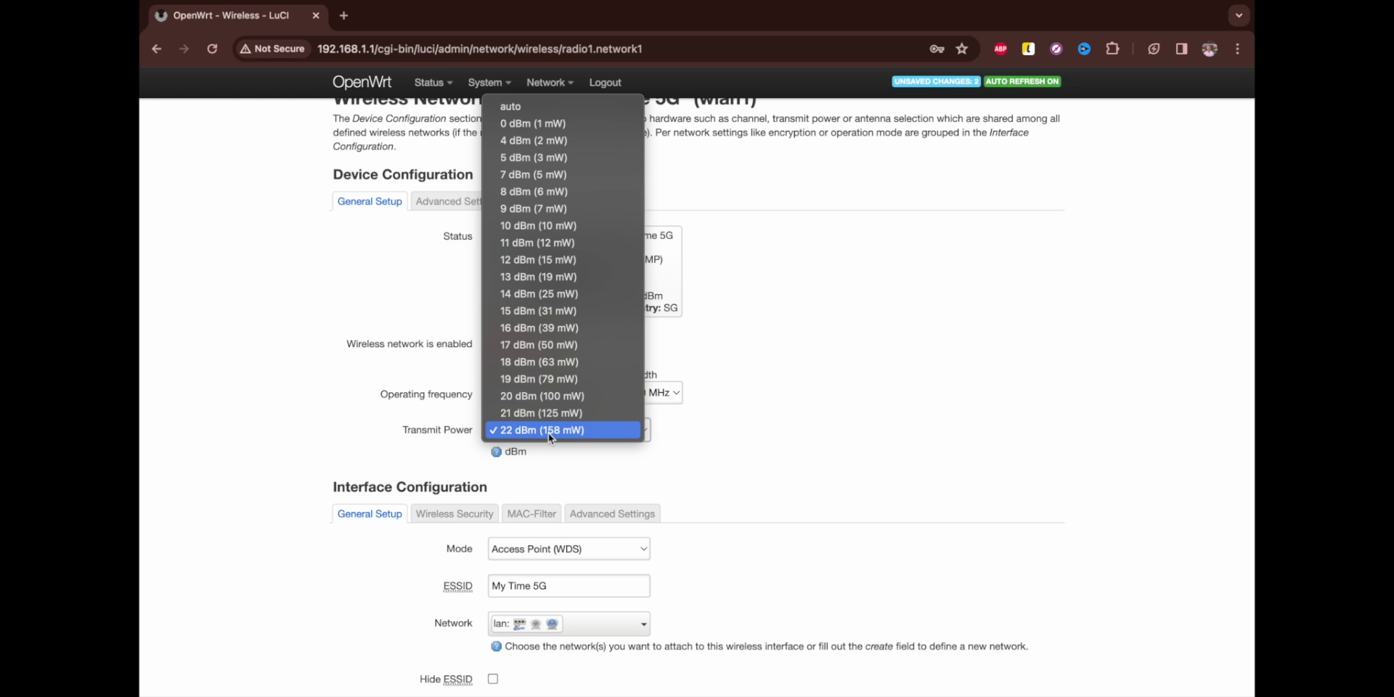
click(721, 454)
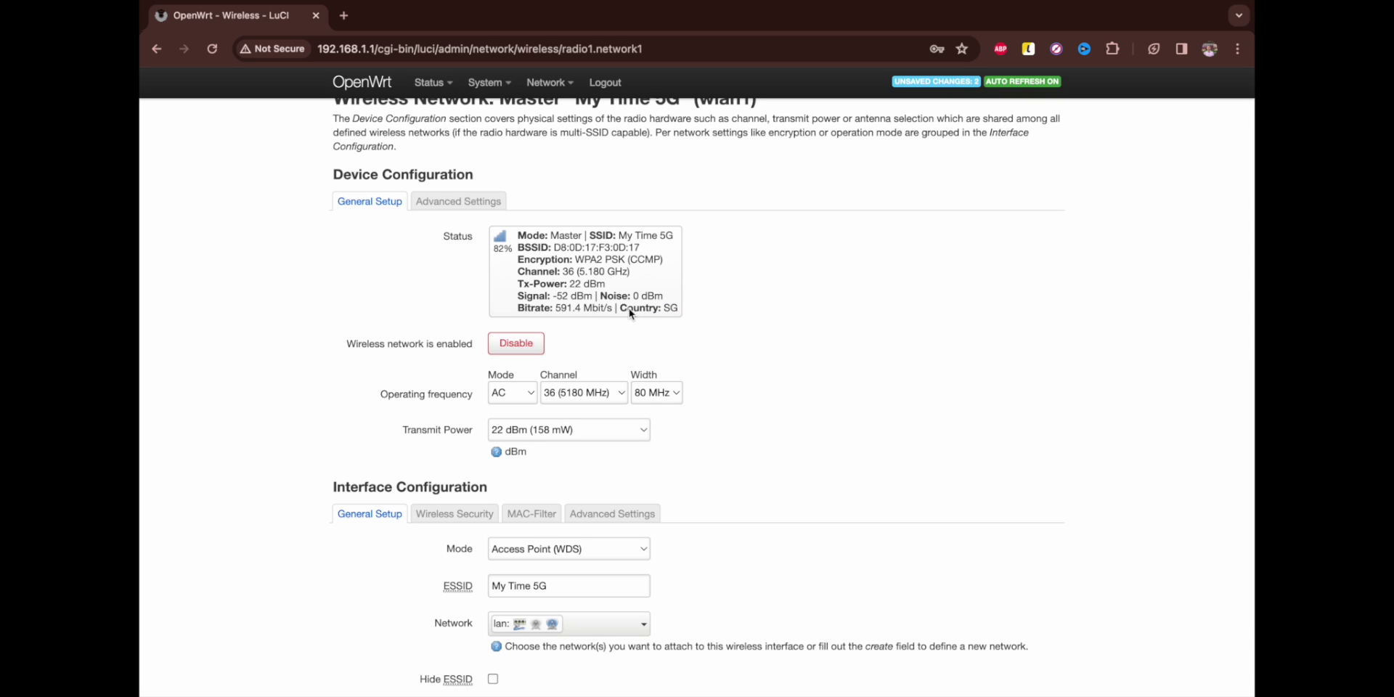
click(596, 432)
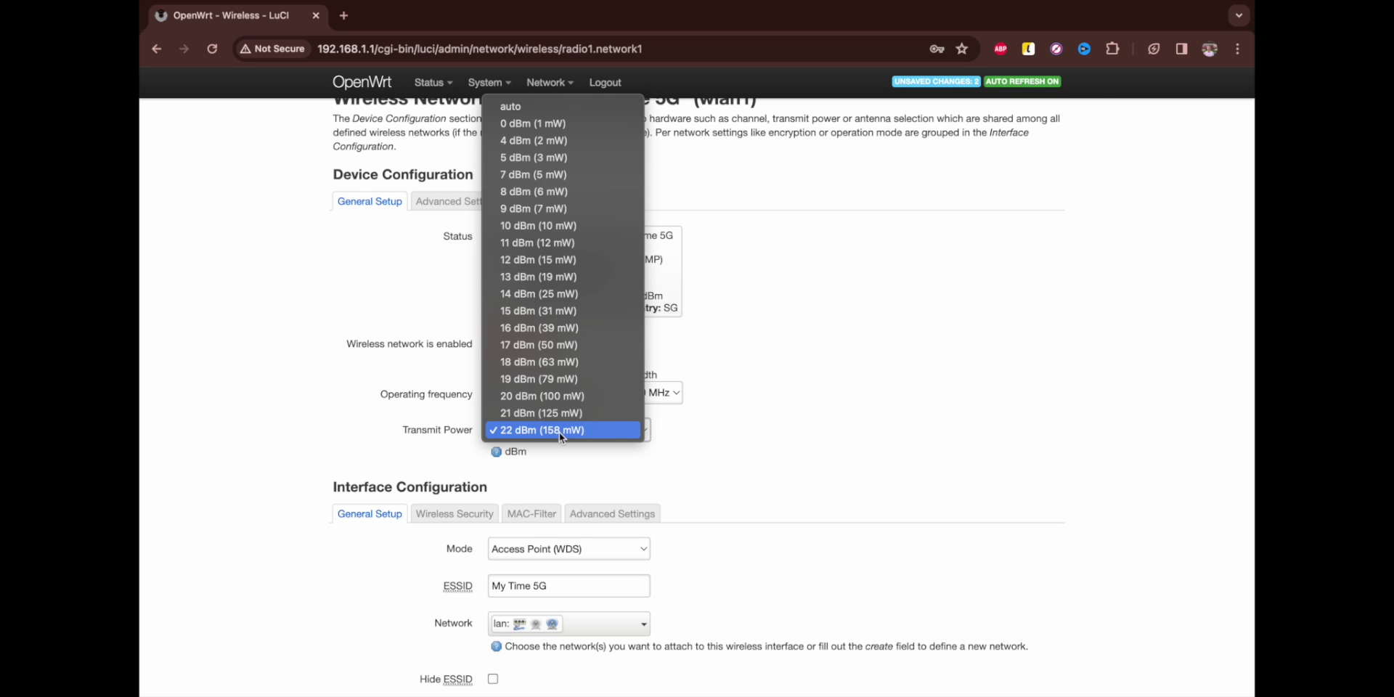
click(701, 443)
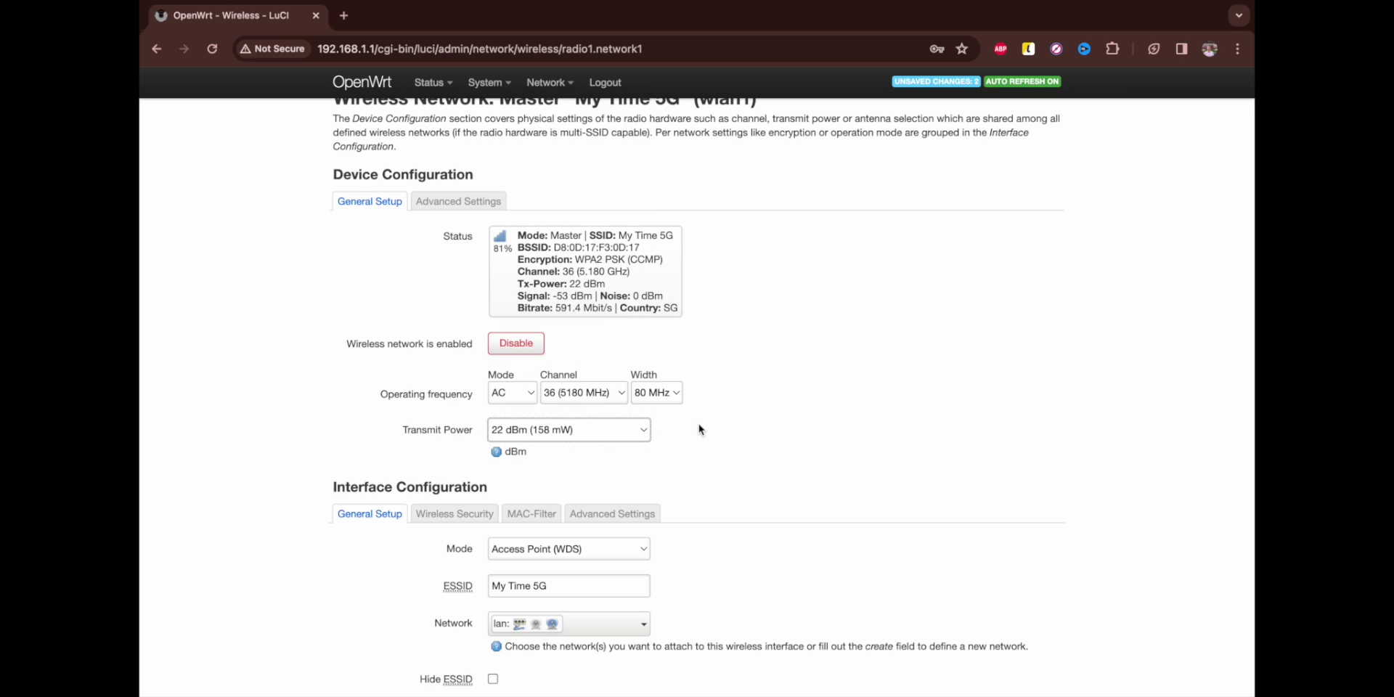
click(585, 427)
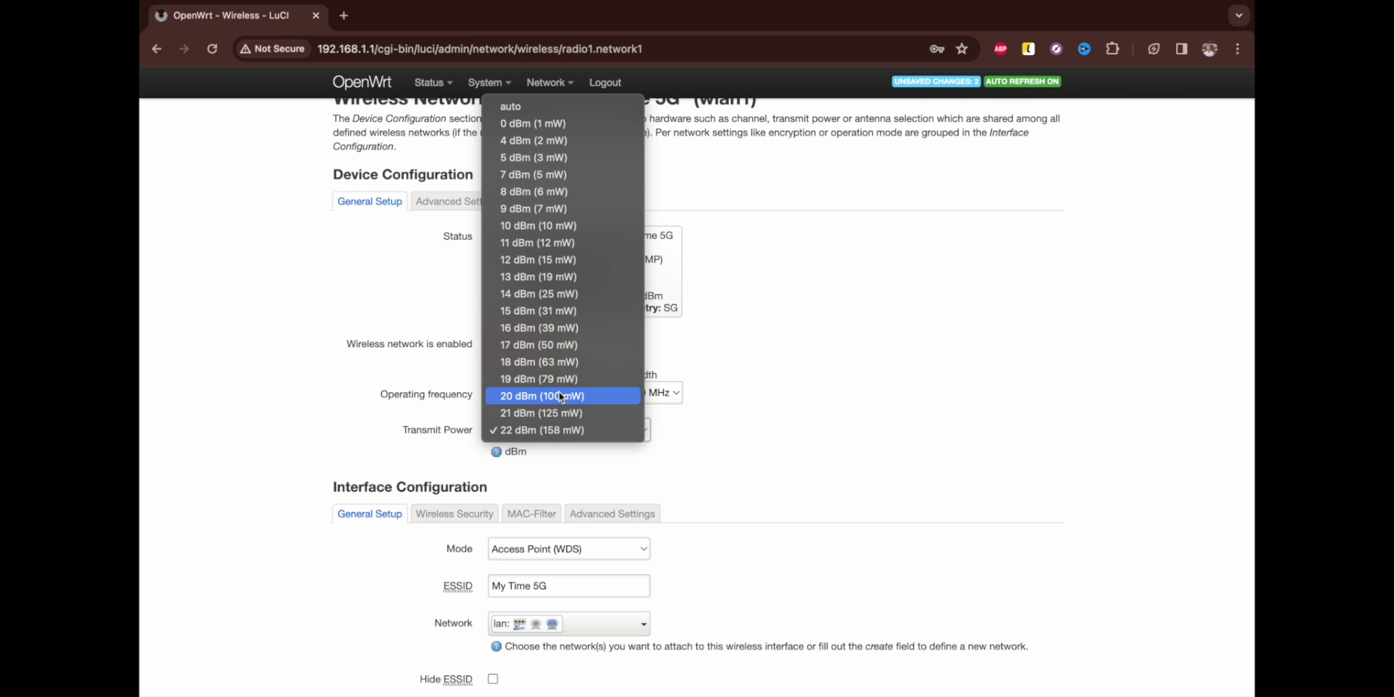
click(765, 392)
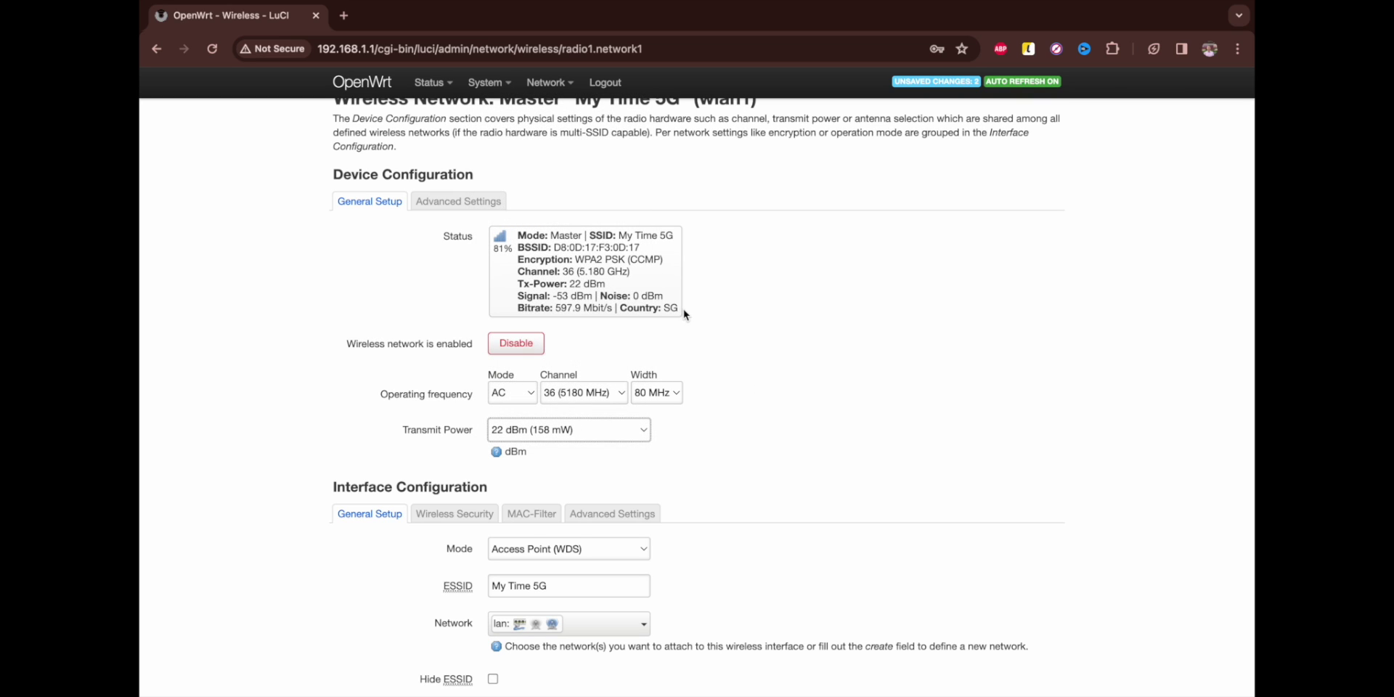
click(584, 393)
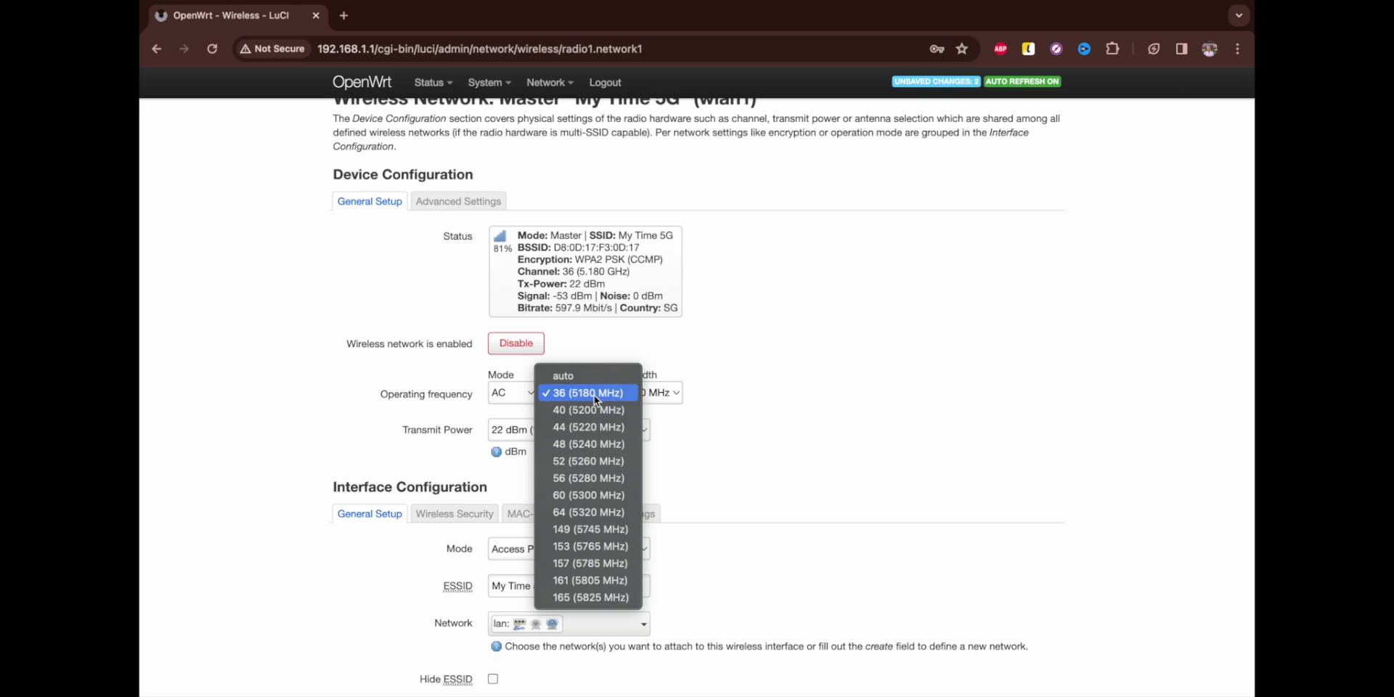
click(723, 474)
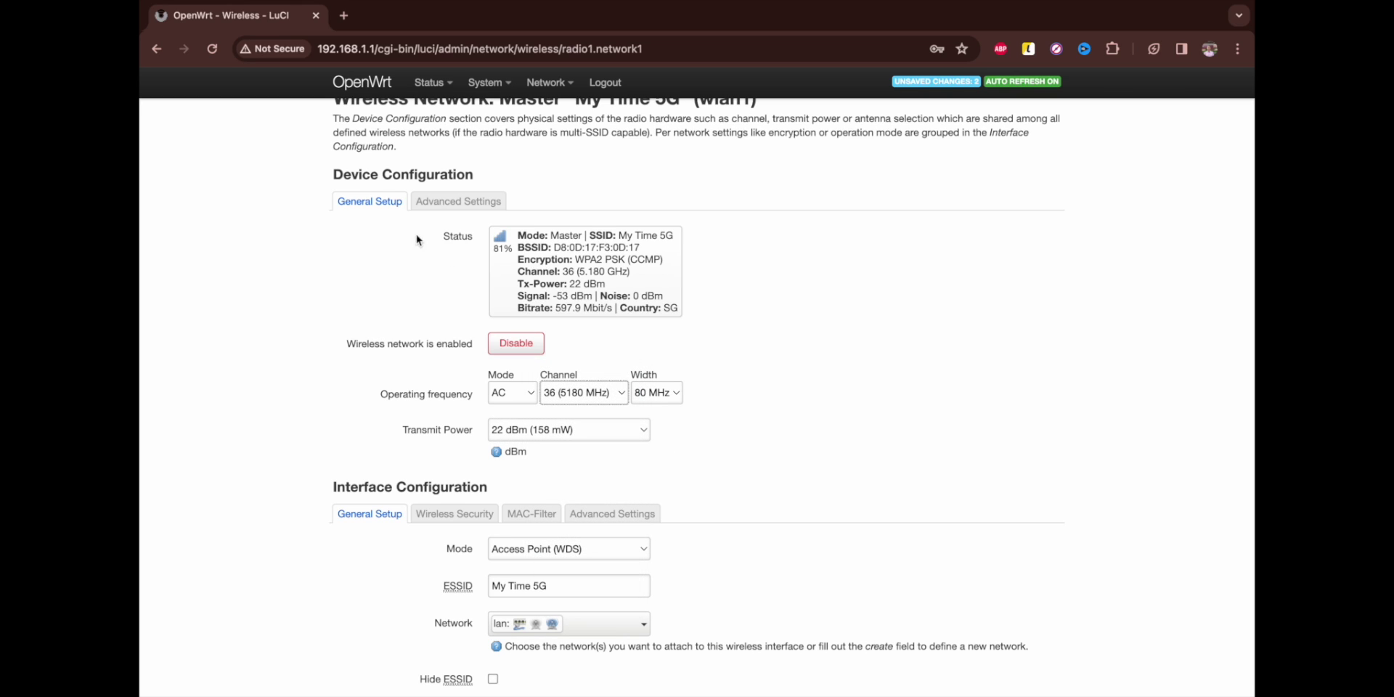
- Open the radio0 "My Time" network settings and examine the available 2.4 GHz channels
scroll(407, 267, up, 2)
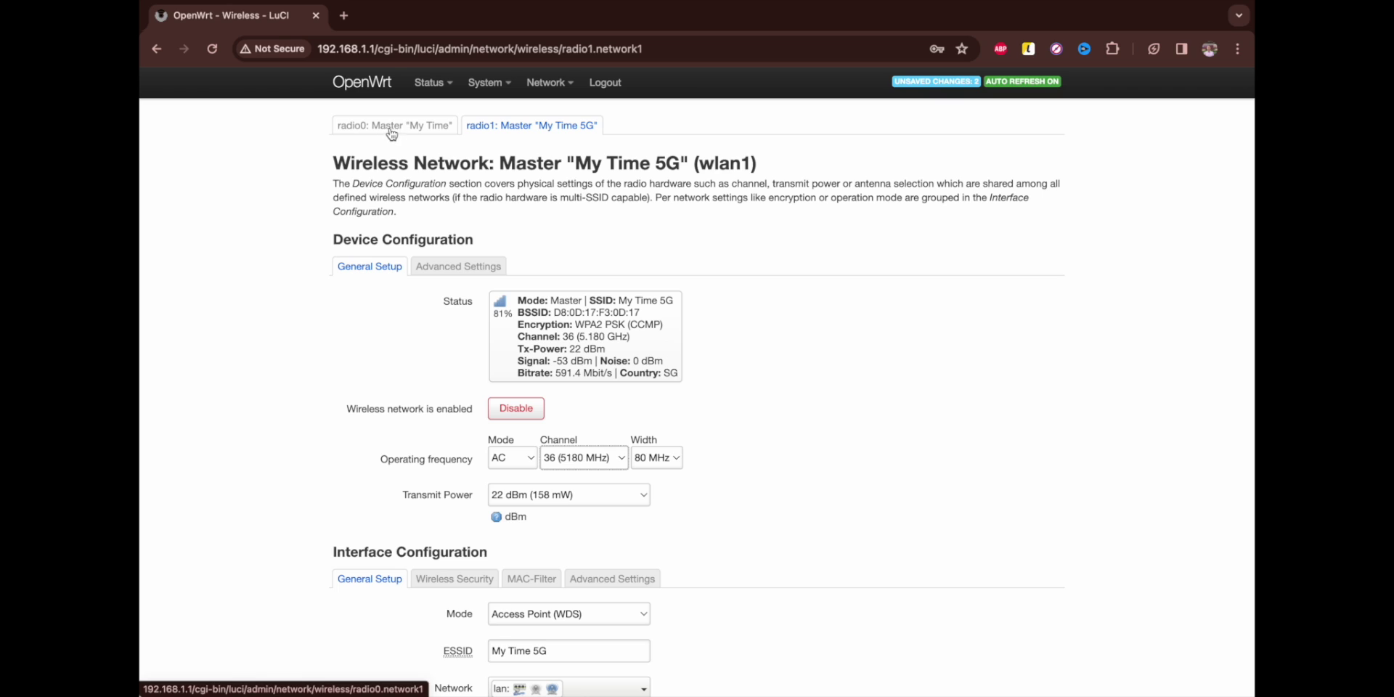
click(392, 133)
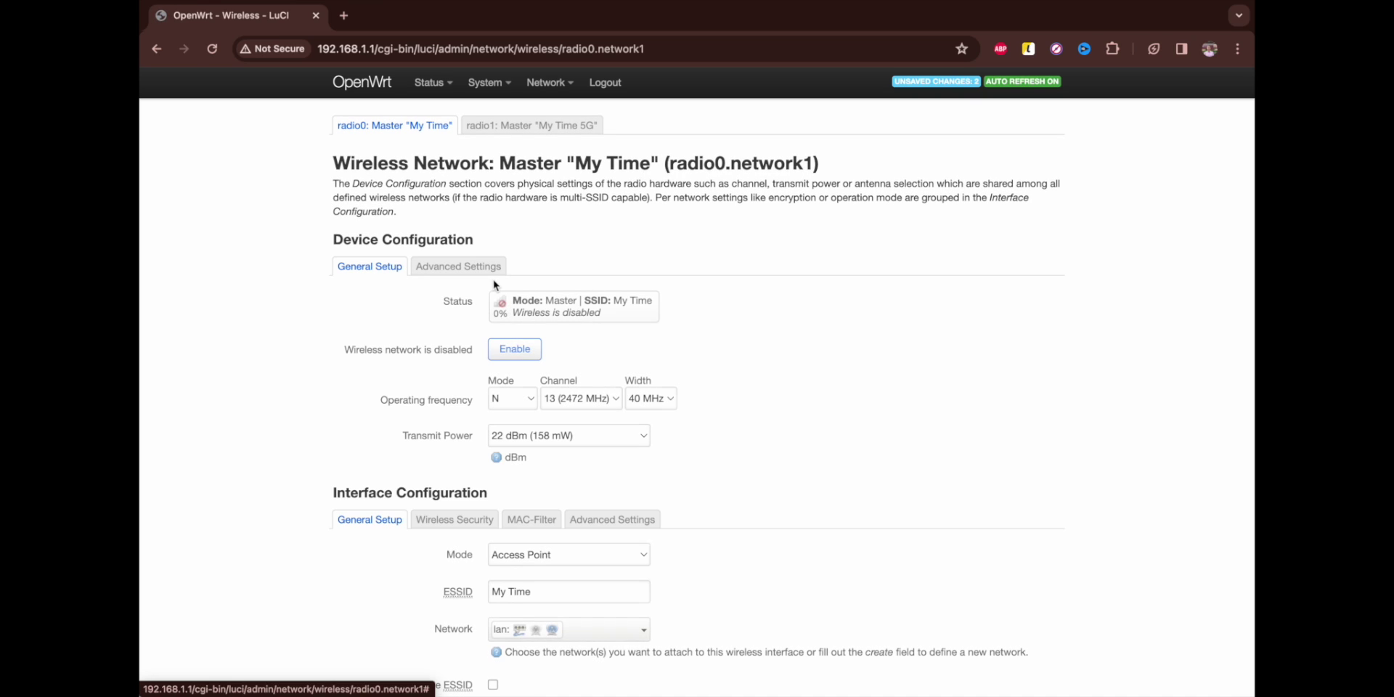
click(577, 399)
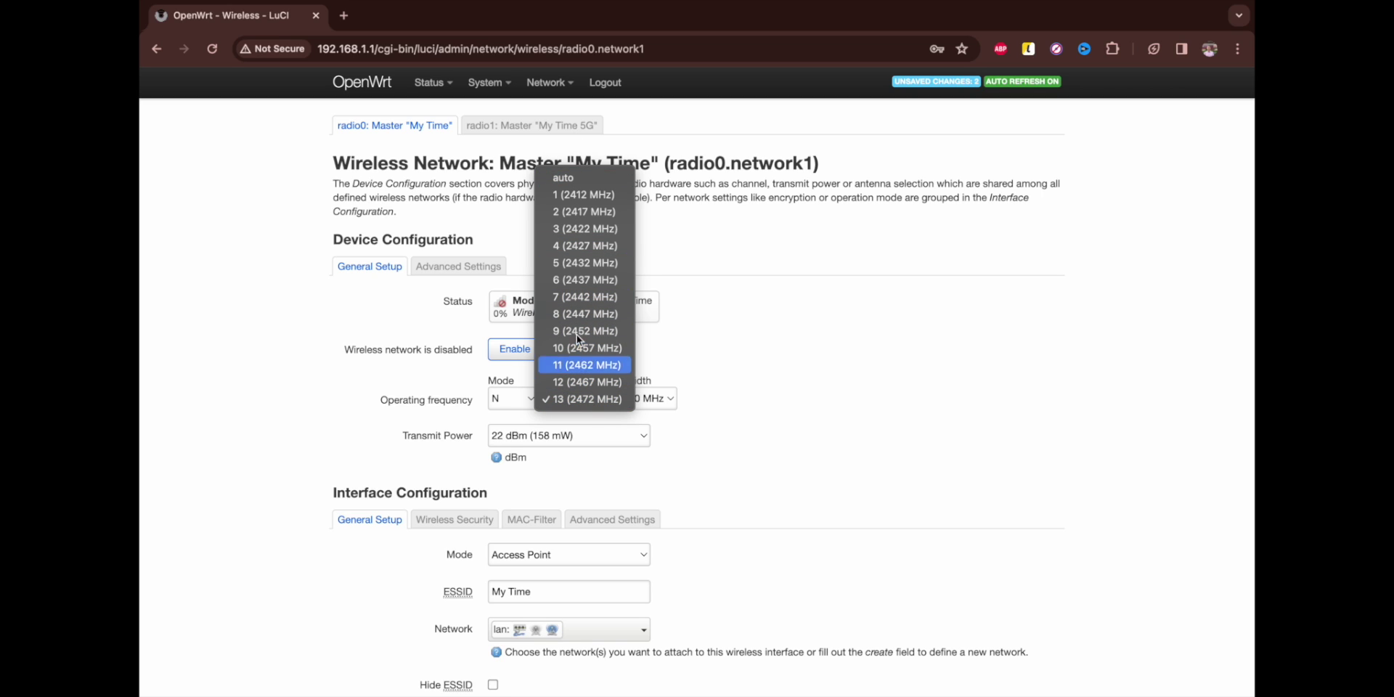
click(716, 270)
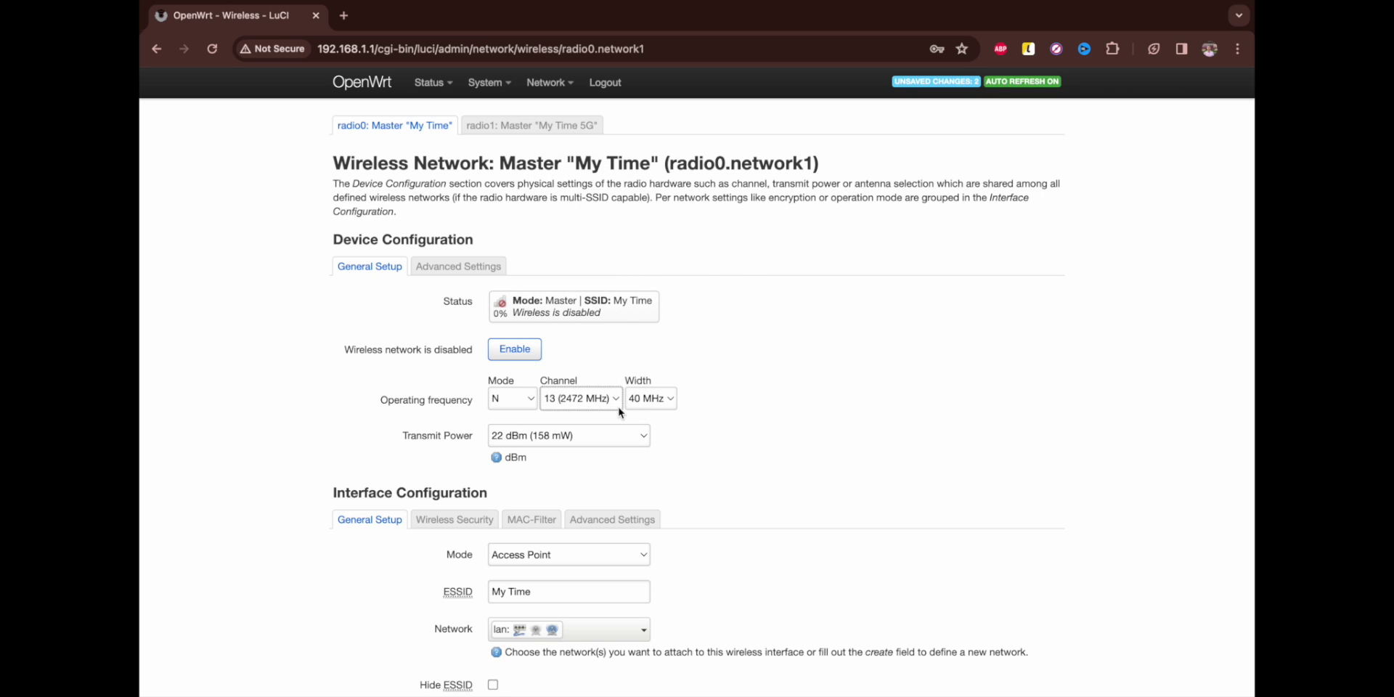
click(602, 398)
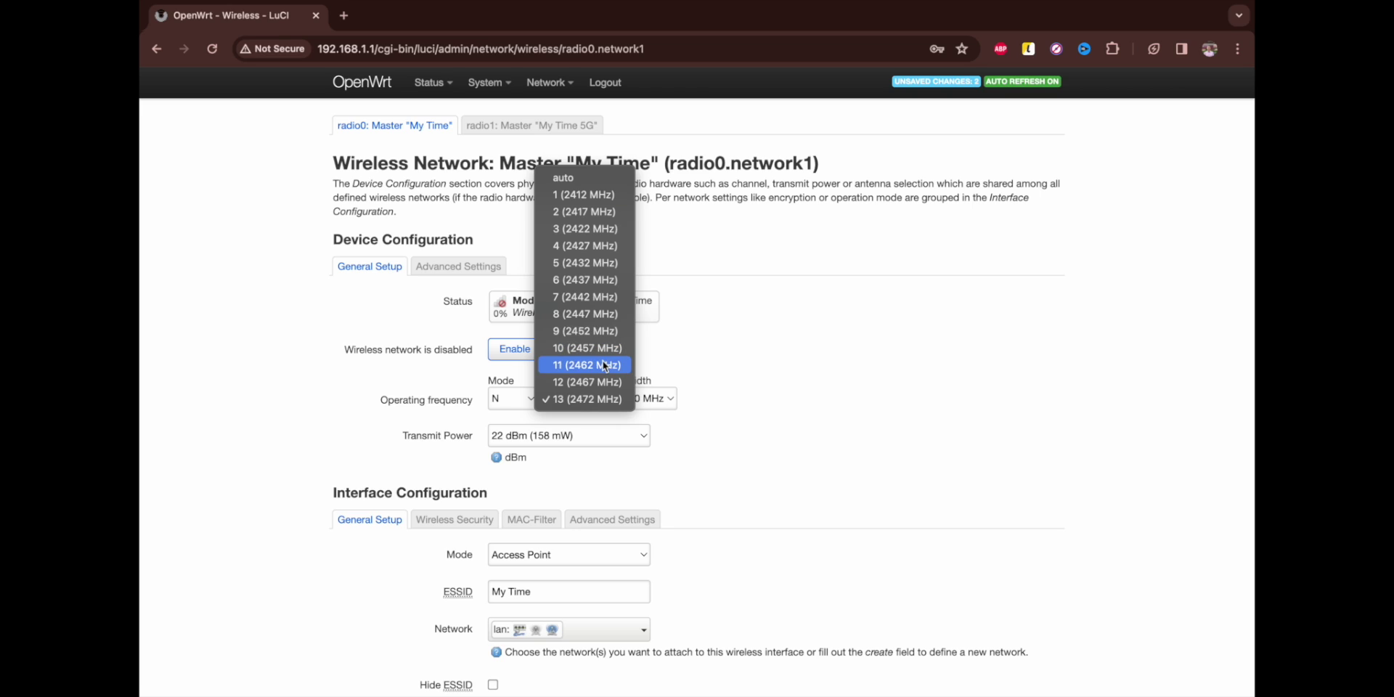
click(751, 320)
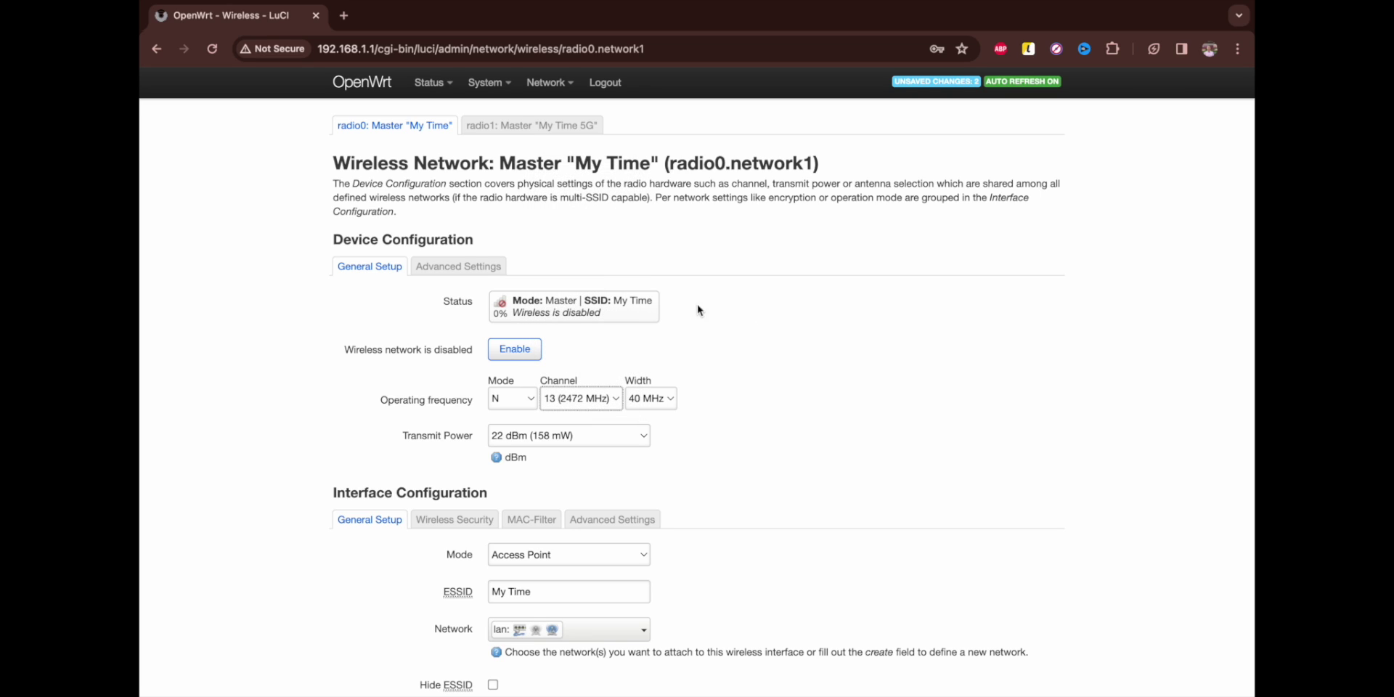
- Return to the radio1 "My Time 5G" settings and review the interface's general setup and wireless security options
click(511, 127)
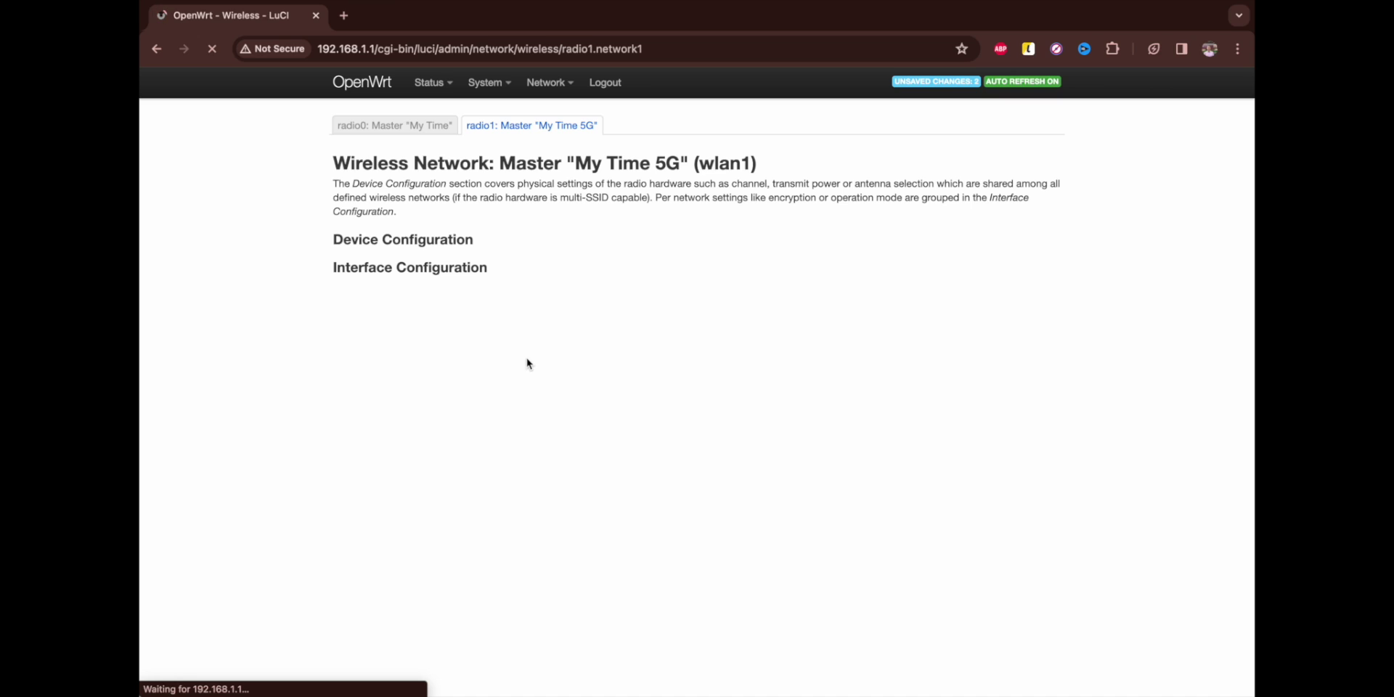
scroll(589, 457, down, 3)
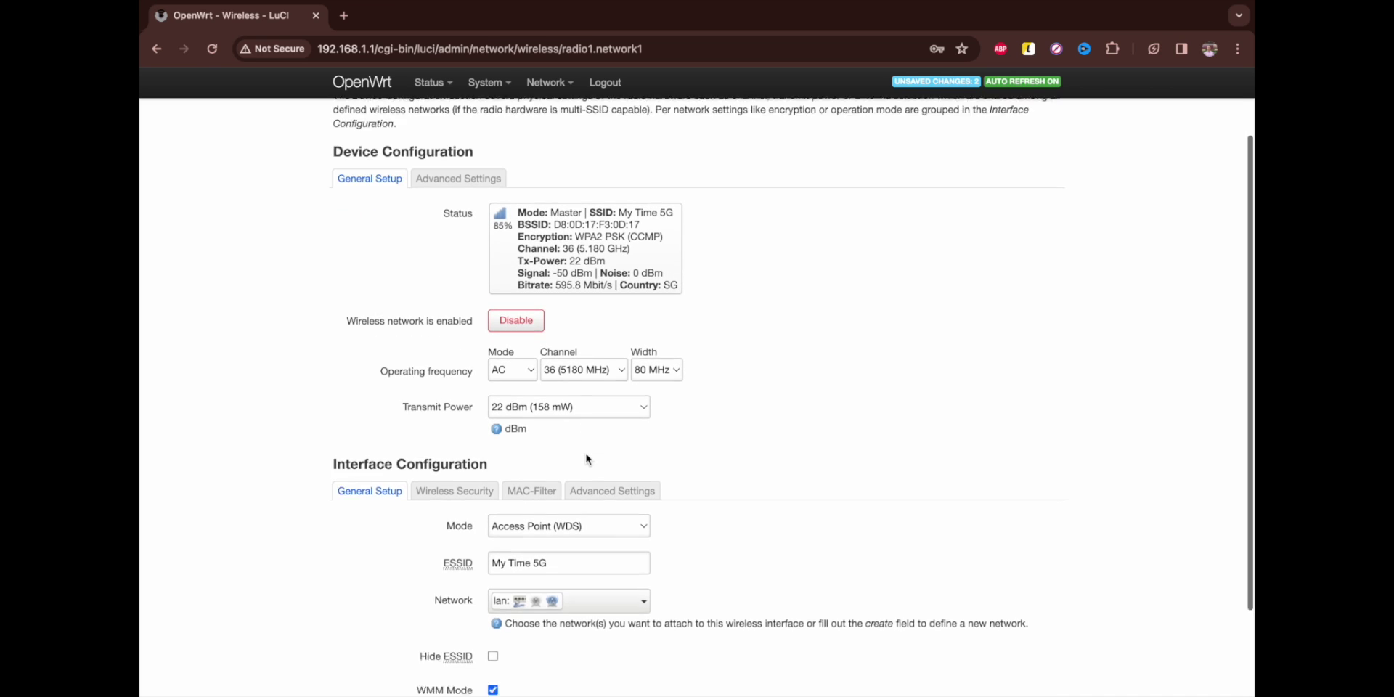
scroll(650, 333, down, 2)
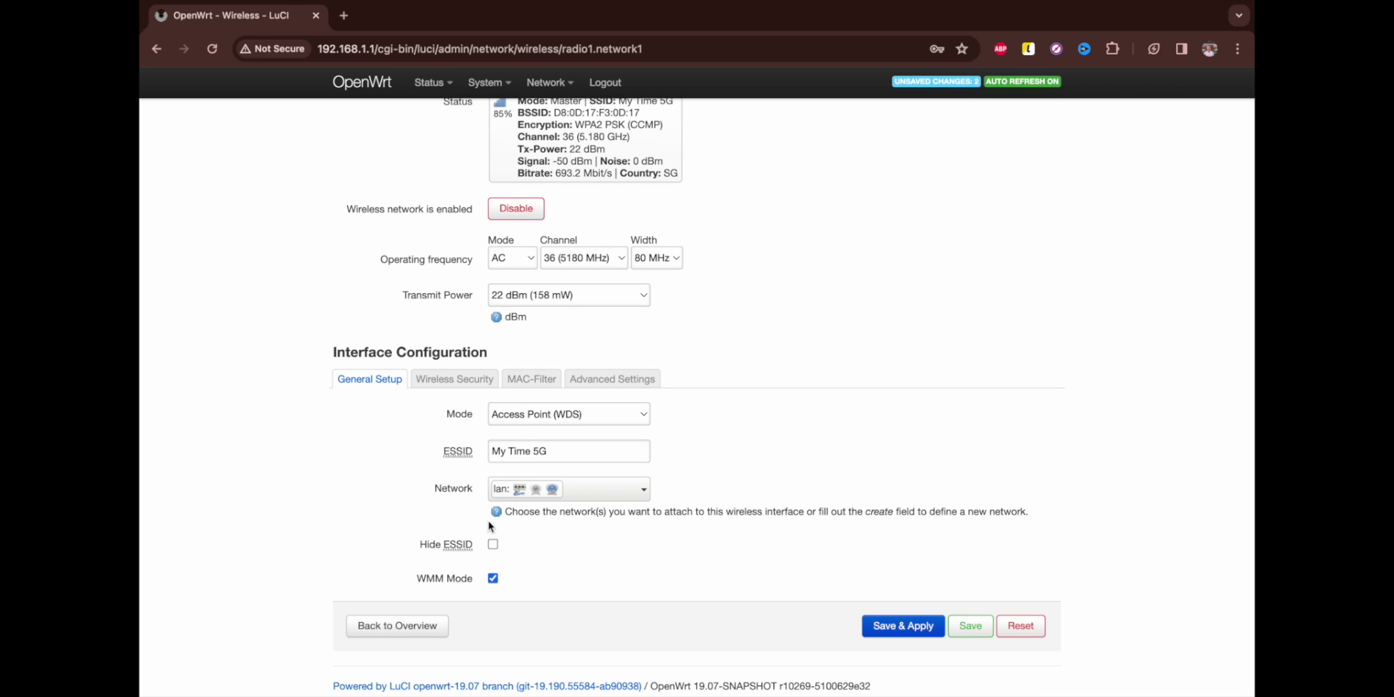
click(439, 379)
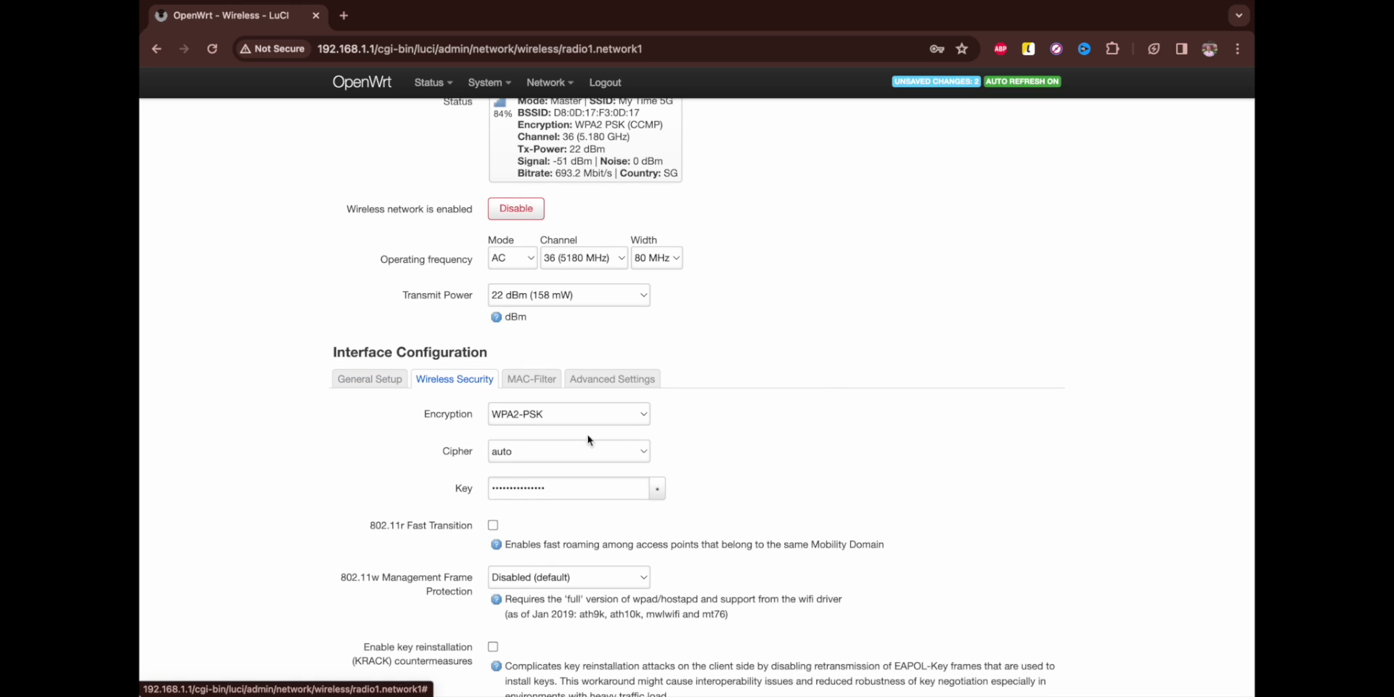
scroll(752, 476, down, 2)
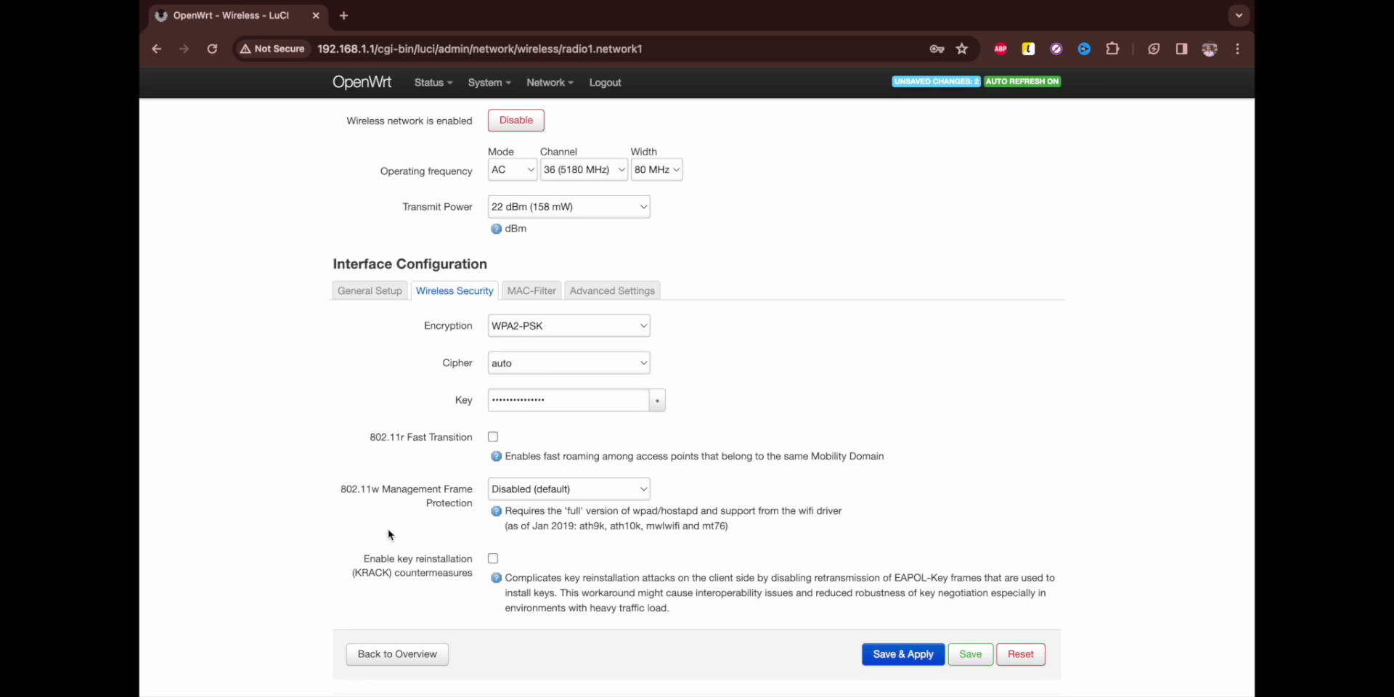
- Review the MAC filter and advanced interface settings of the "My Time 5G" network
click(530, 292)
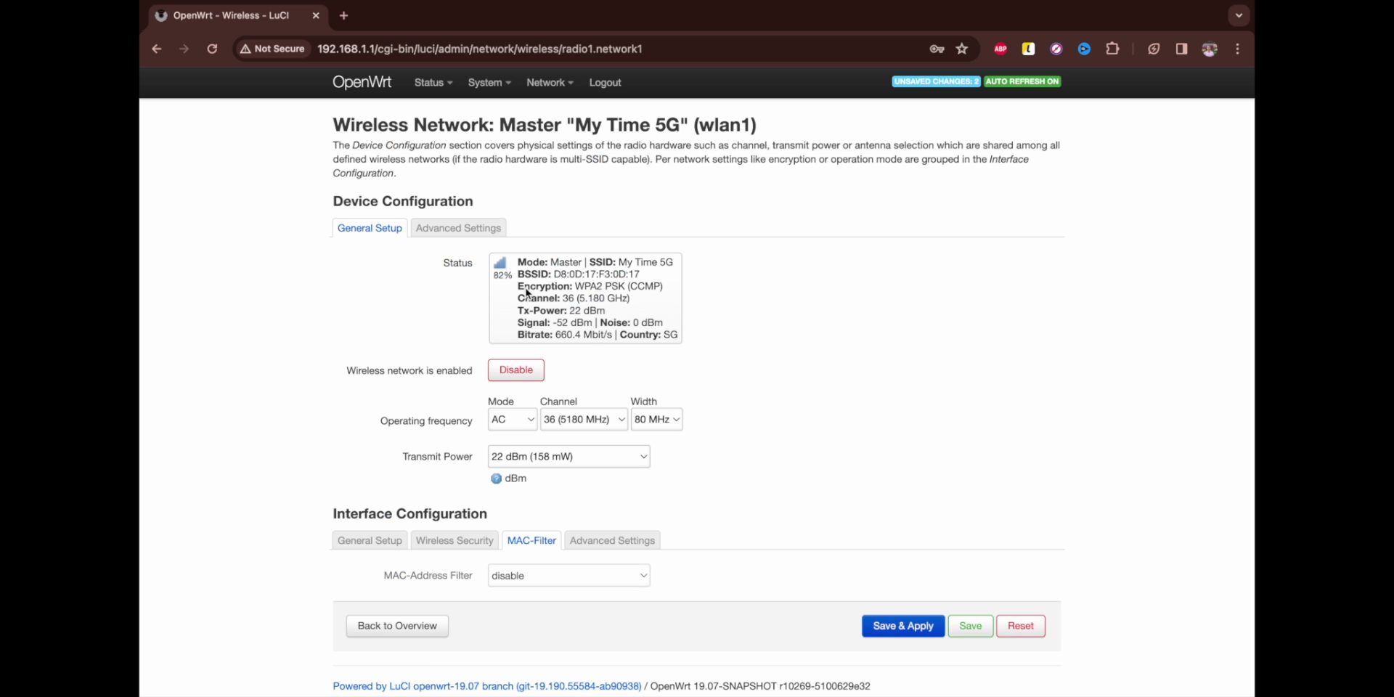
click(613, 543)
scroll(698, 546, down, 2)
scroll(697, 546, down, 3)
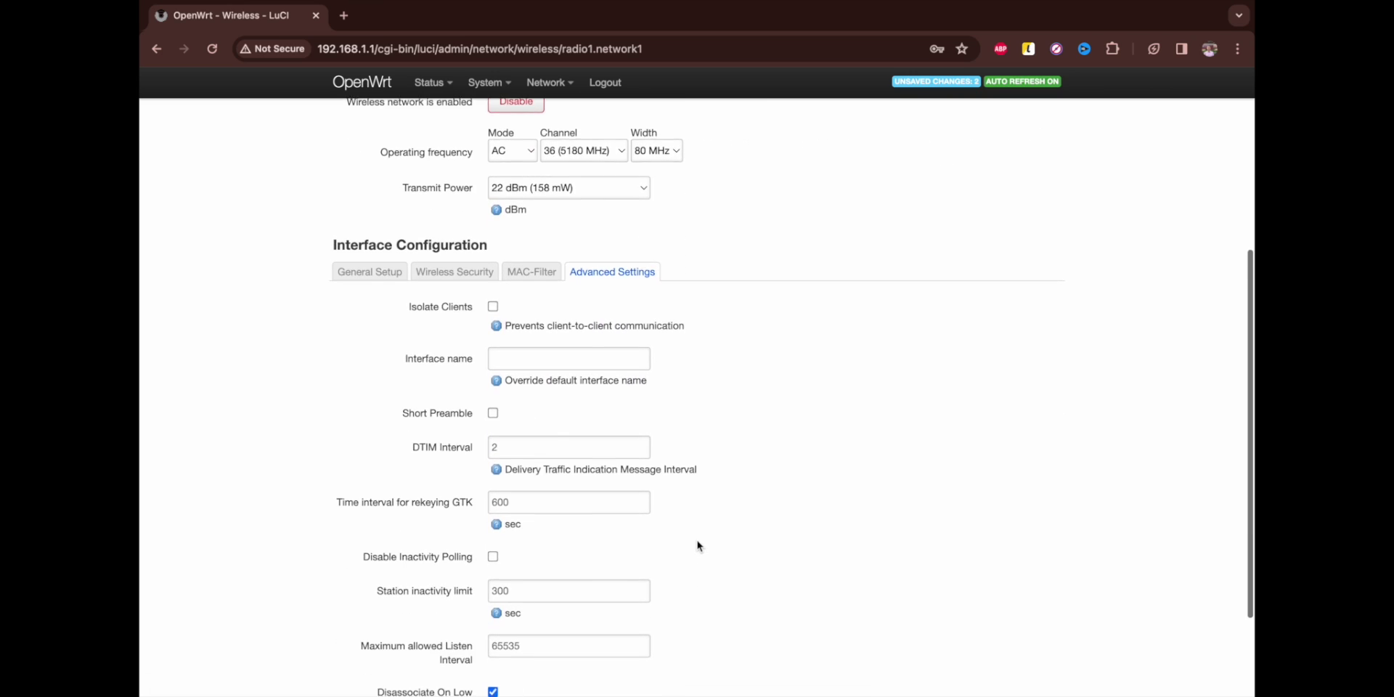
scroll(541, 589, down, 1)
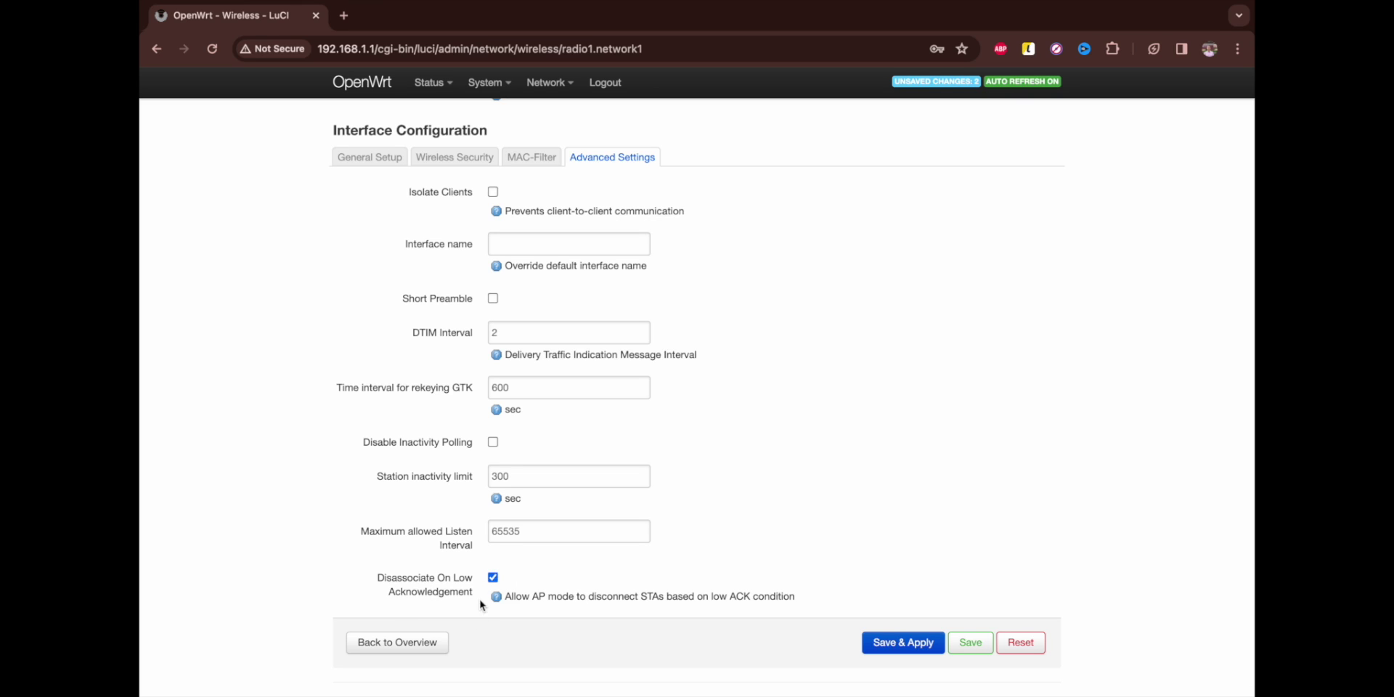
- Review the maximum listen interval and station inactivity limit of the "My Time 5G" interface
scroll(558, 595, up, 1)
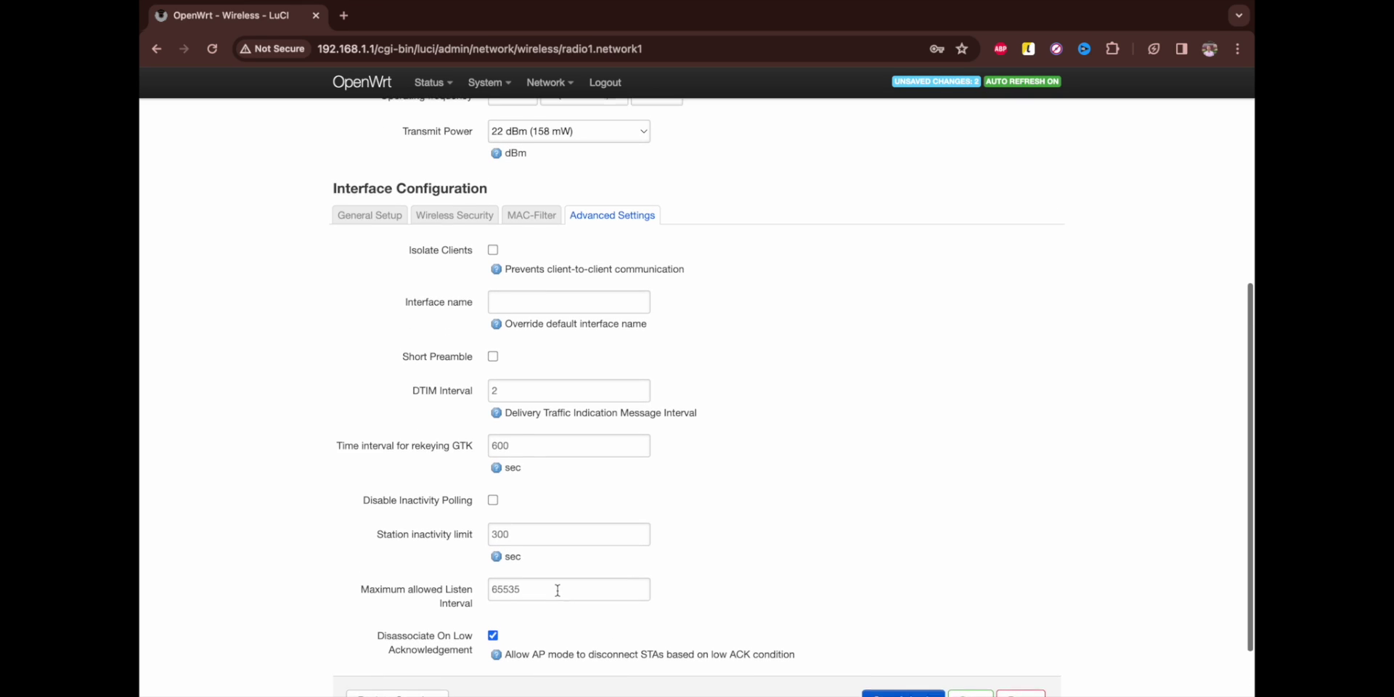
click(535, 597)
click(551, 534)
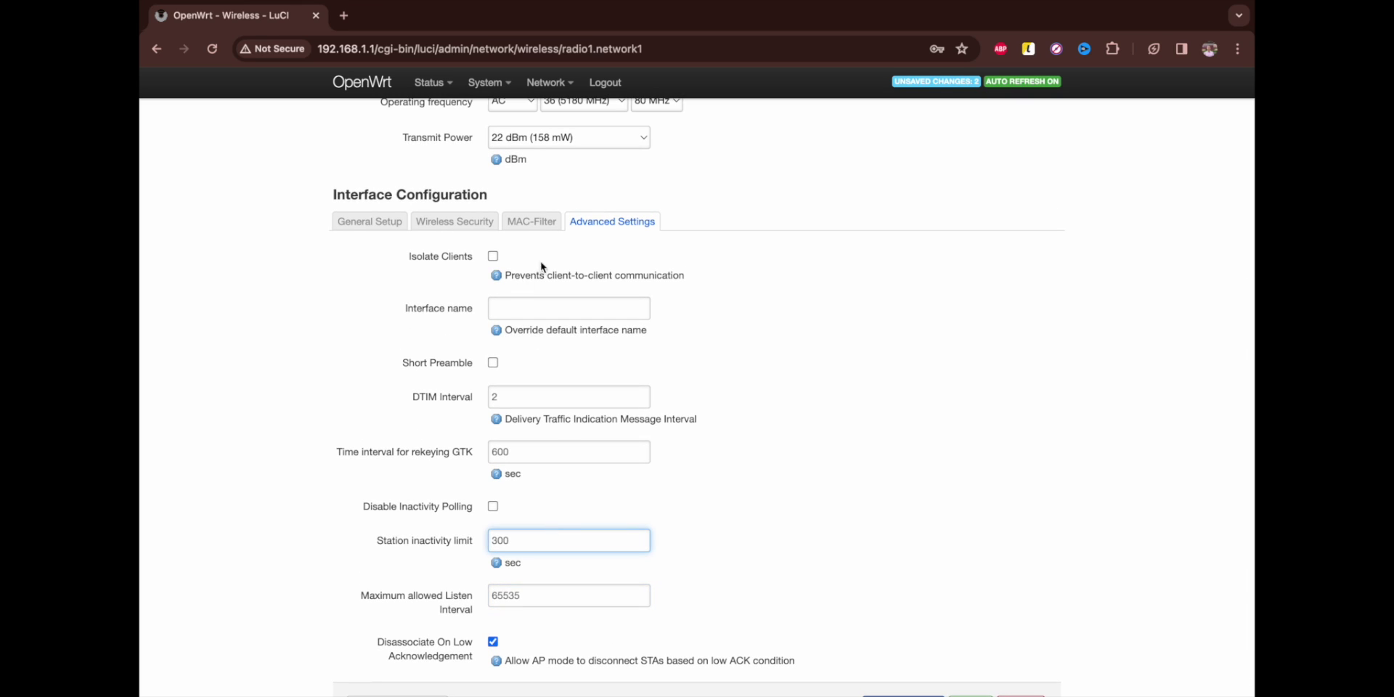
- Review the advanced device settings of the "My Time 5G" radio, including the available country codes
scroll(672, 372, up, 4)
scroll(672, 372, up, 1)
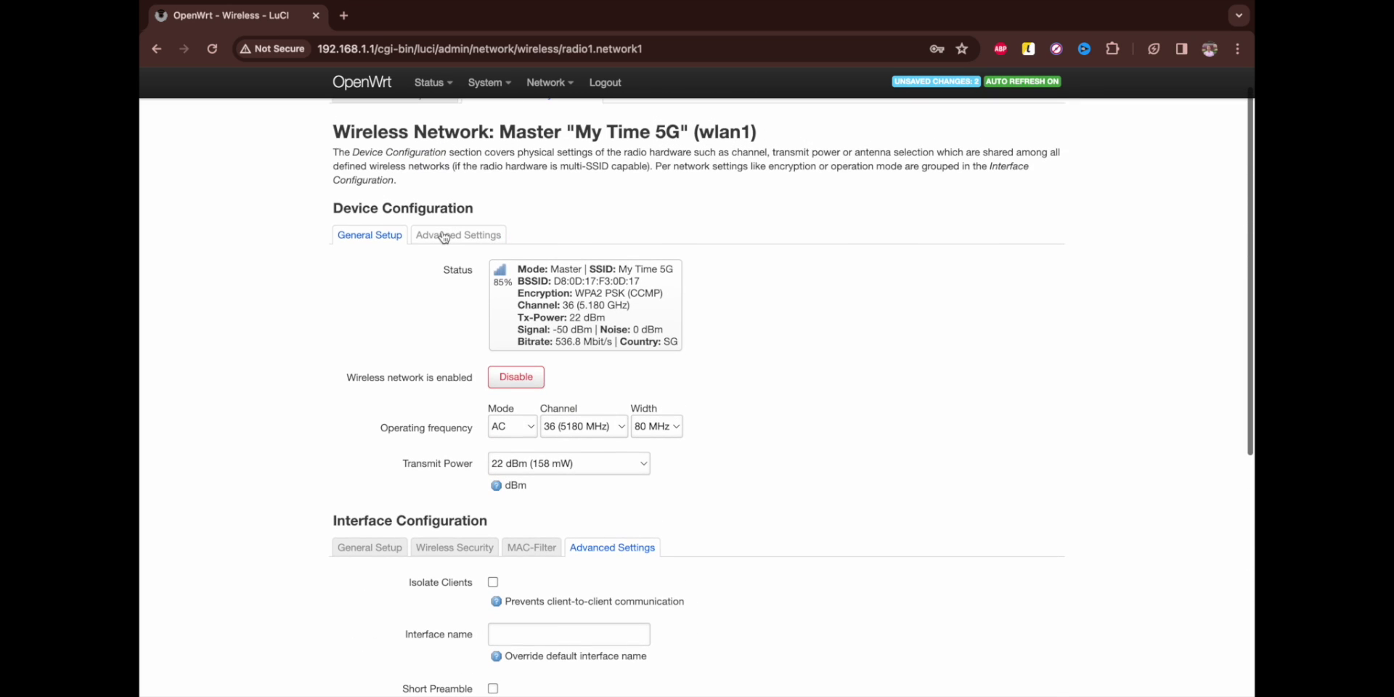
click(449, 235)
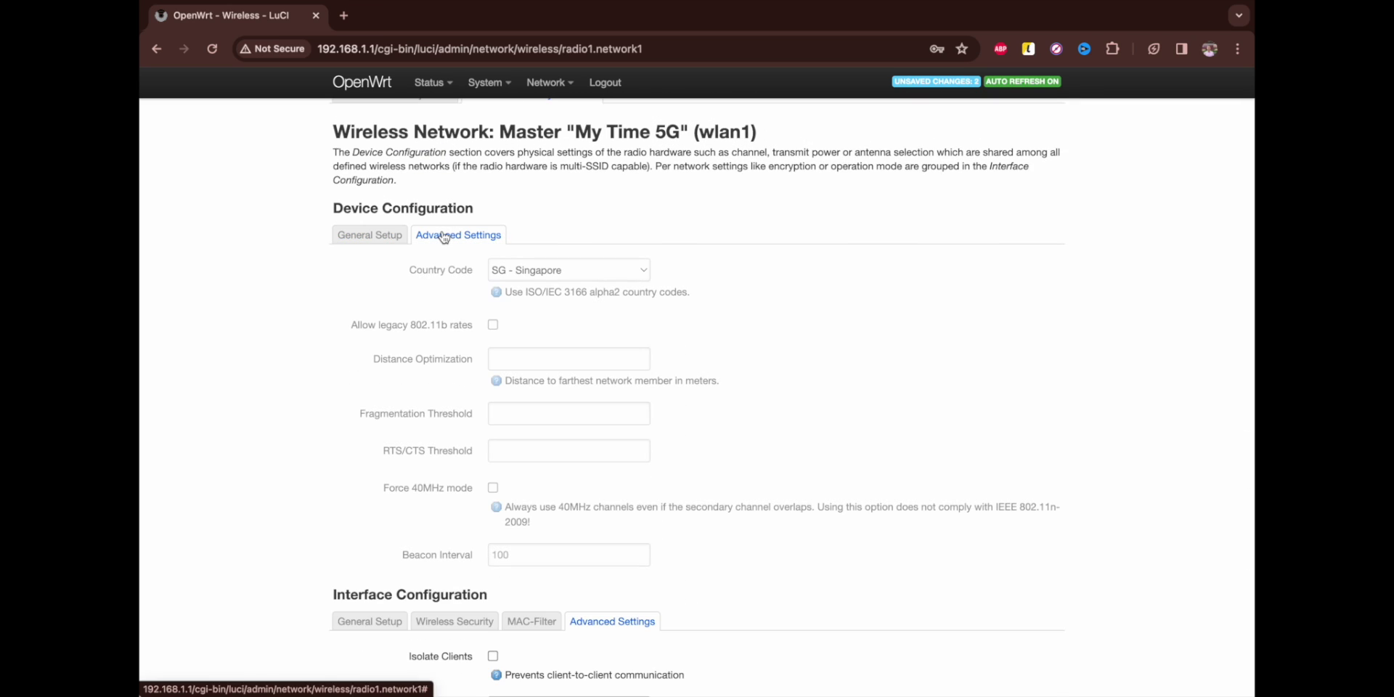
click(564, 267)
click(799, 289)
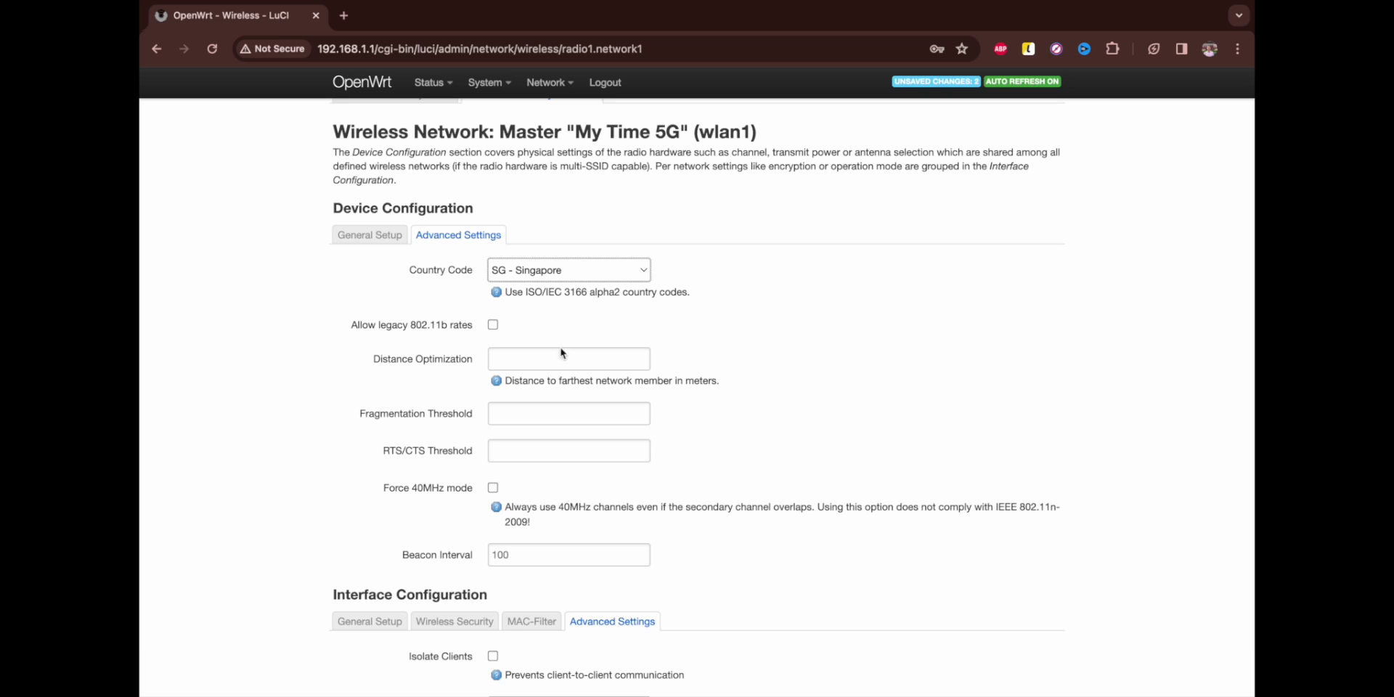
scroll(512, 458, down, 1)
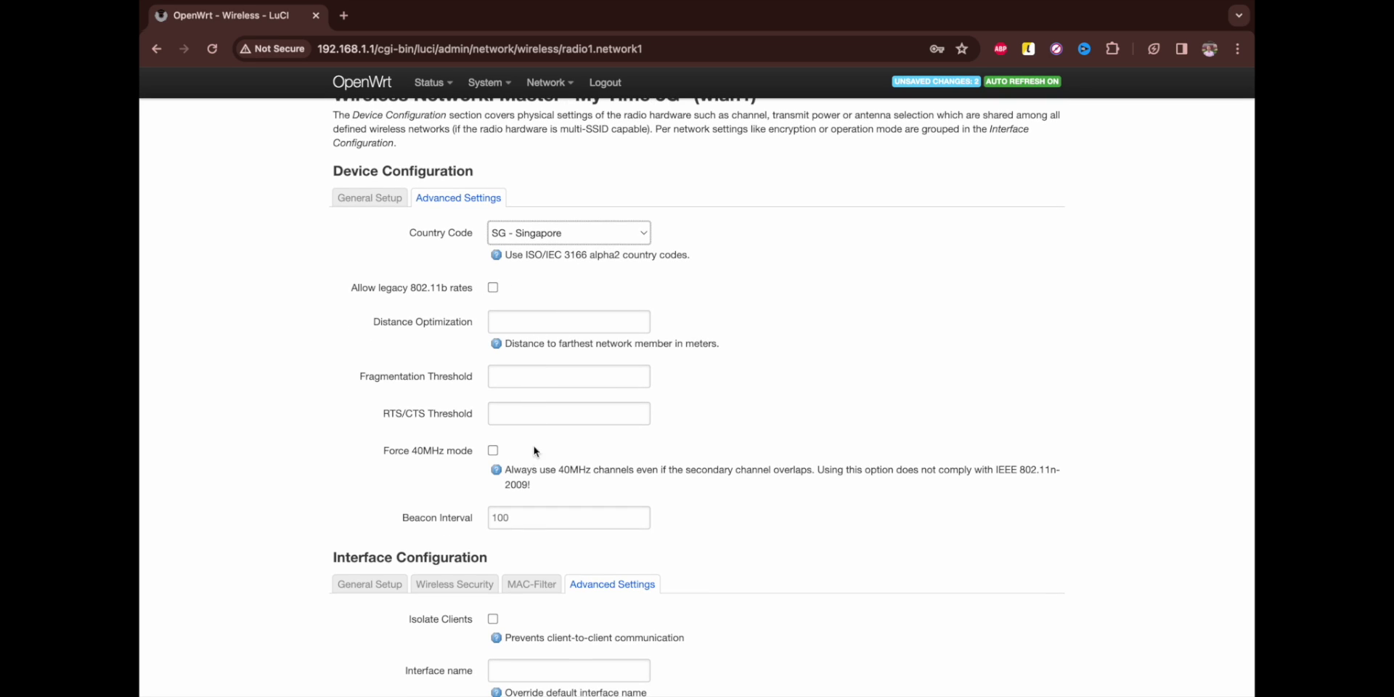
scroll(558, 405, up, 1)
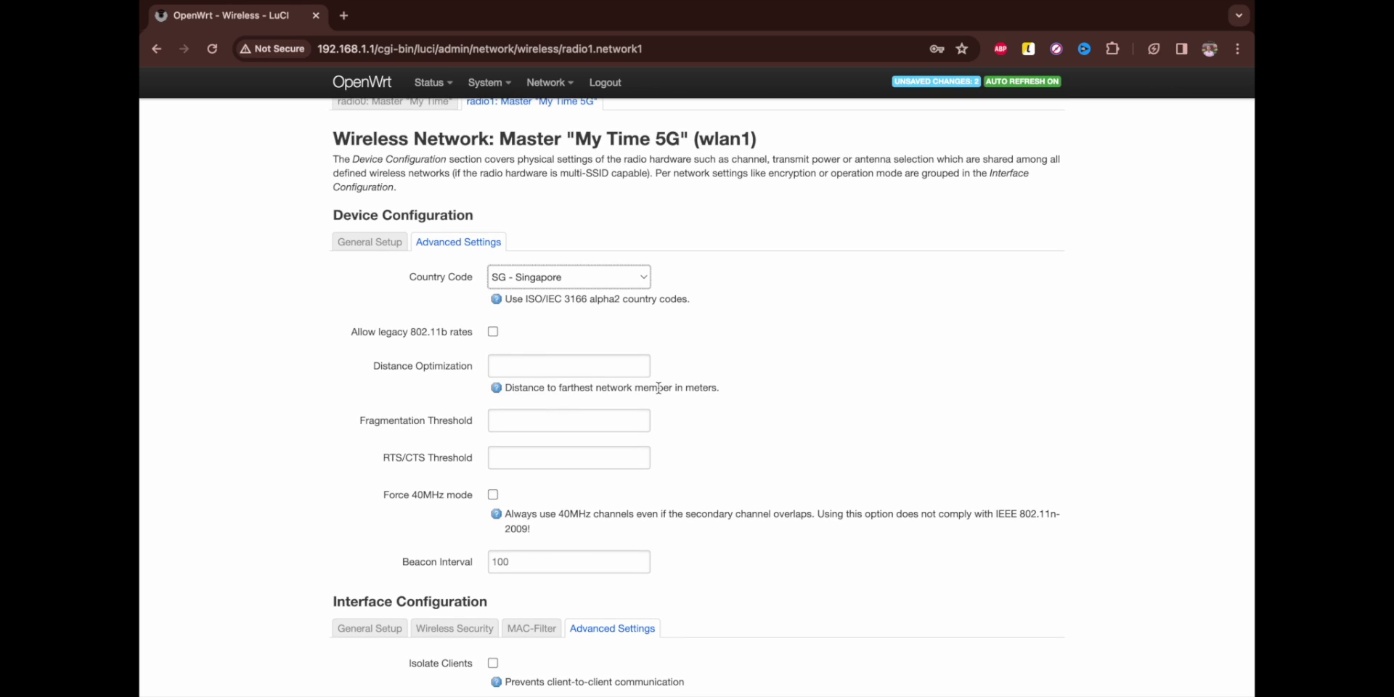
- Return to the general setup of both the device and interface configuration for "My Time 5G"
scroll(659, 388, up, 1)
click(379, 270)
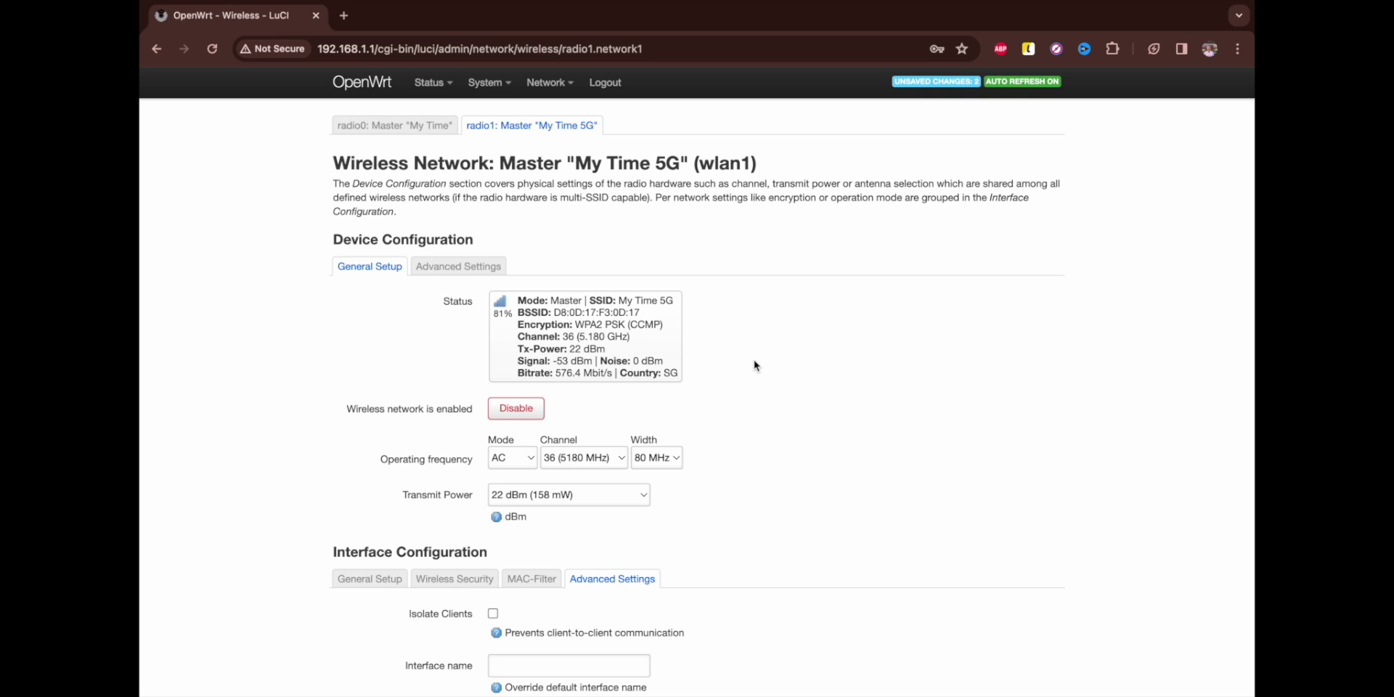
click(369, 579)
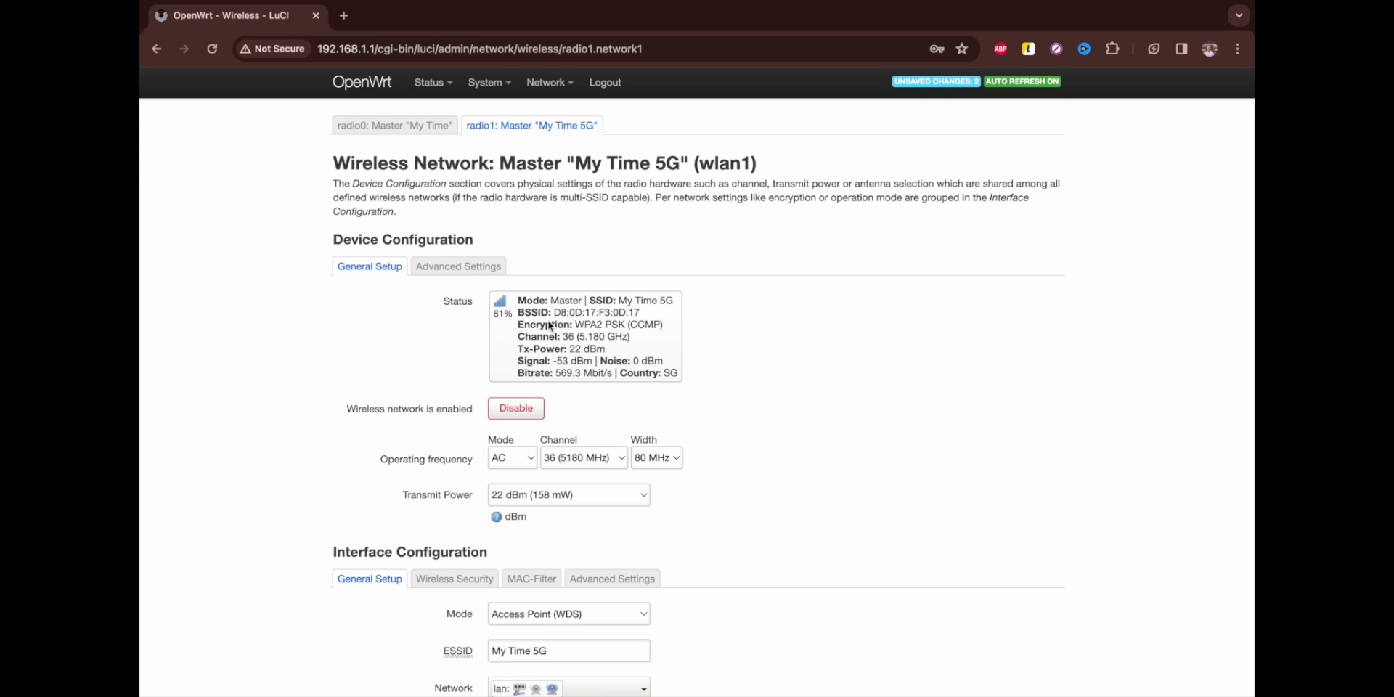
- Open the radio0 "My Time" network settings and review the radio's advanced device options
click(426, 131)
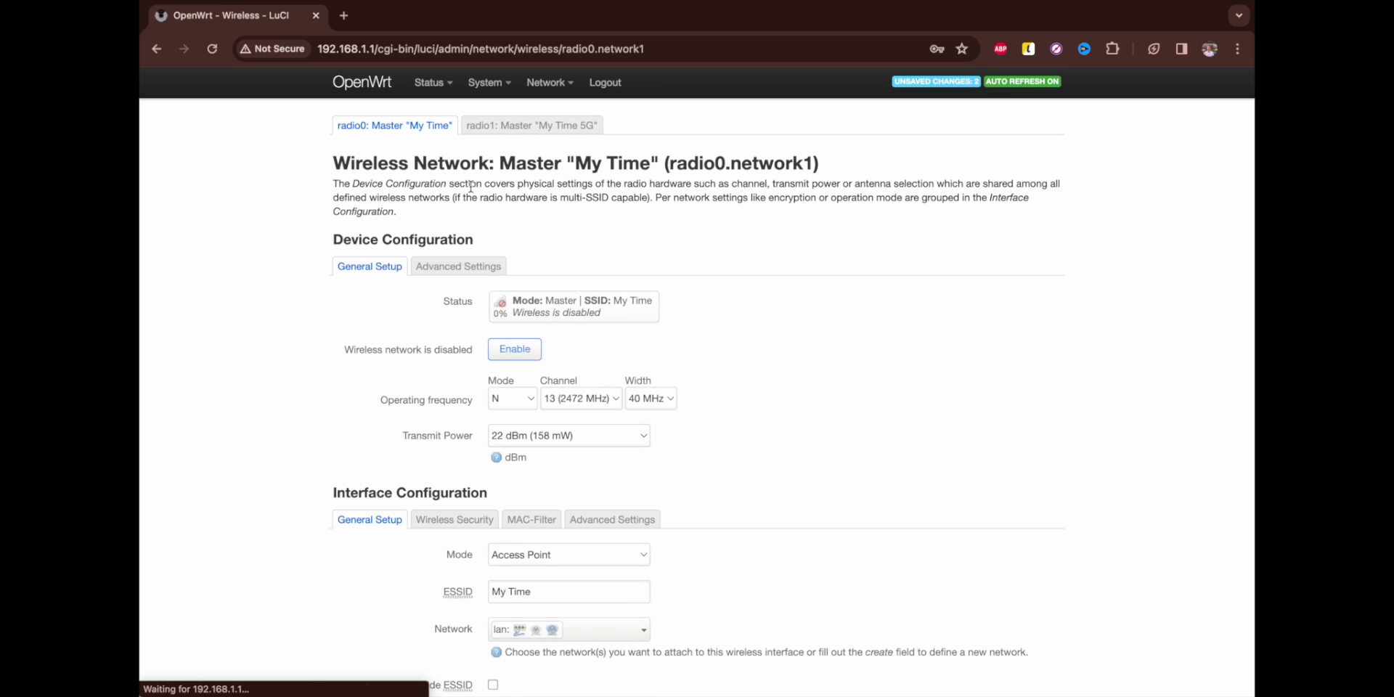
scroll(676, 446, down, 1)
scroll(676, 445, up, 1)
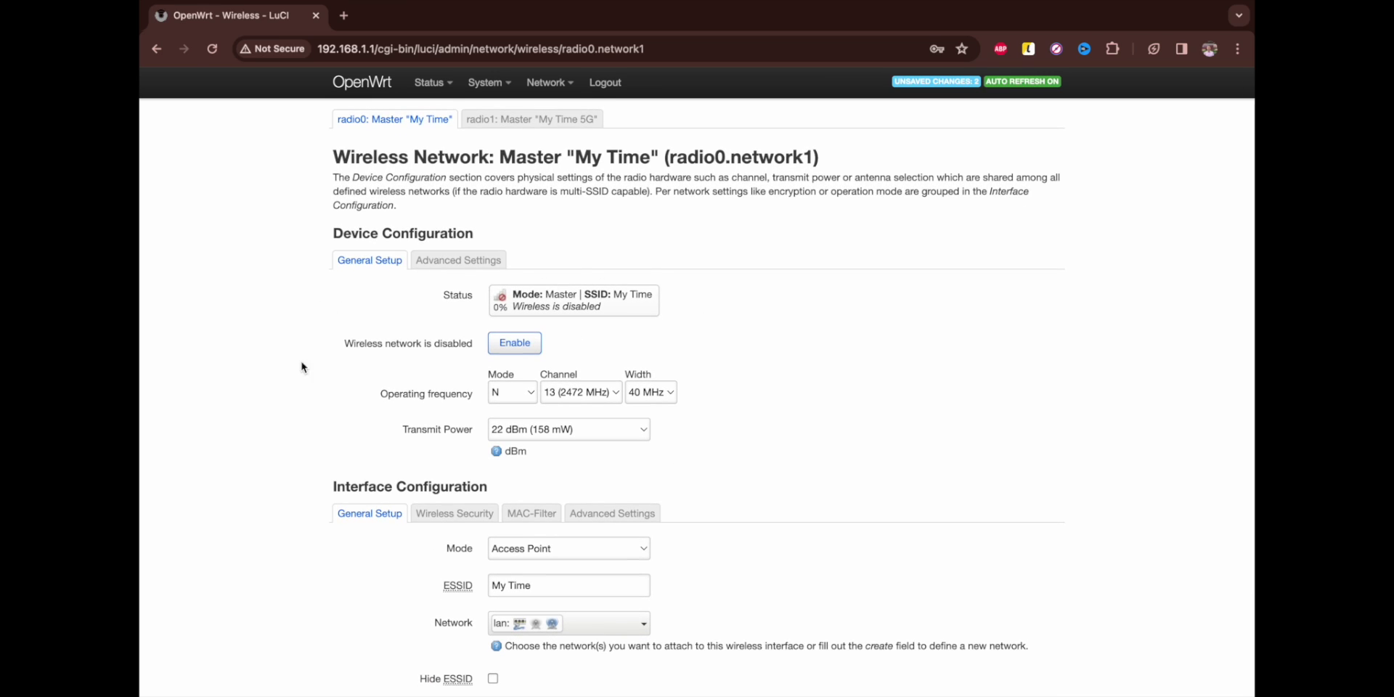
click(432, 261)
scroll(568, 464, down, 3)
scroll(567, 461, up, 2)
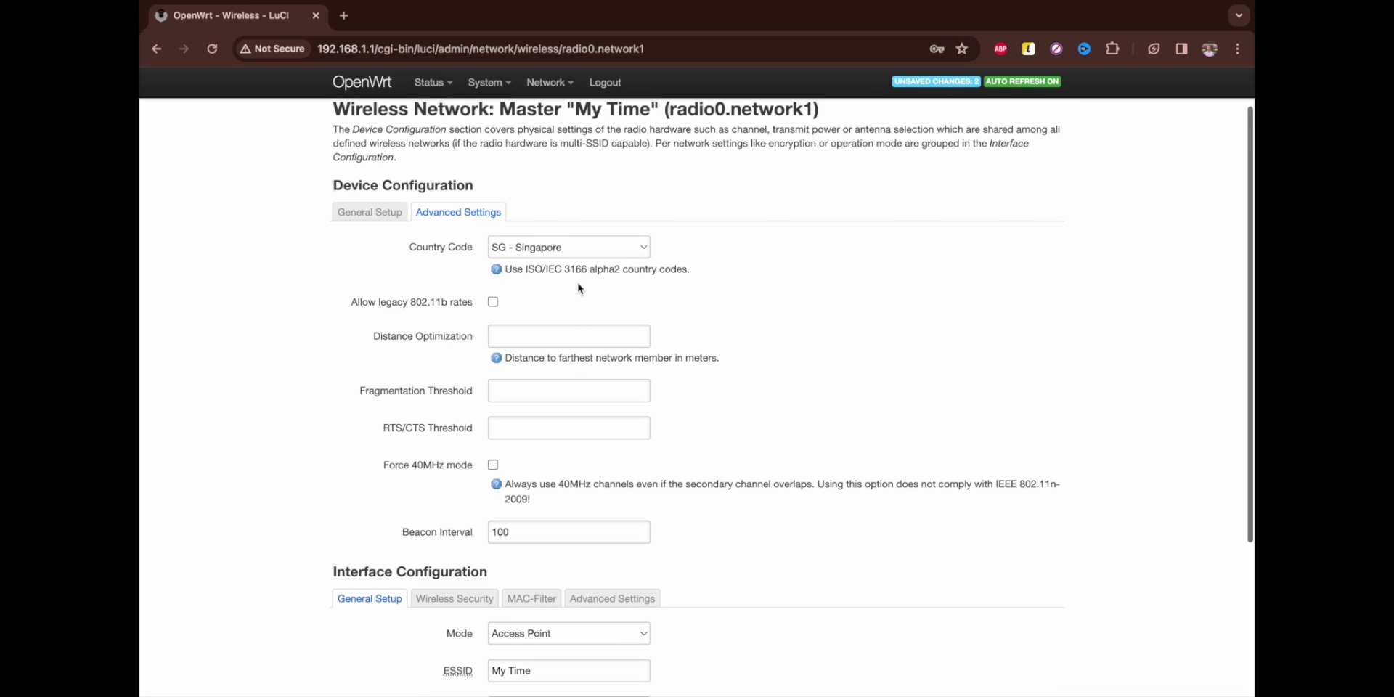
scroll(557, 445, down, 2)
scroll(532, 480, down, 3)
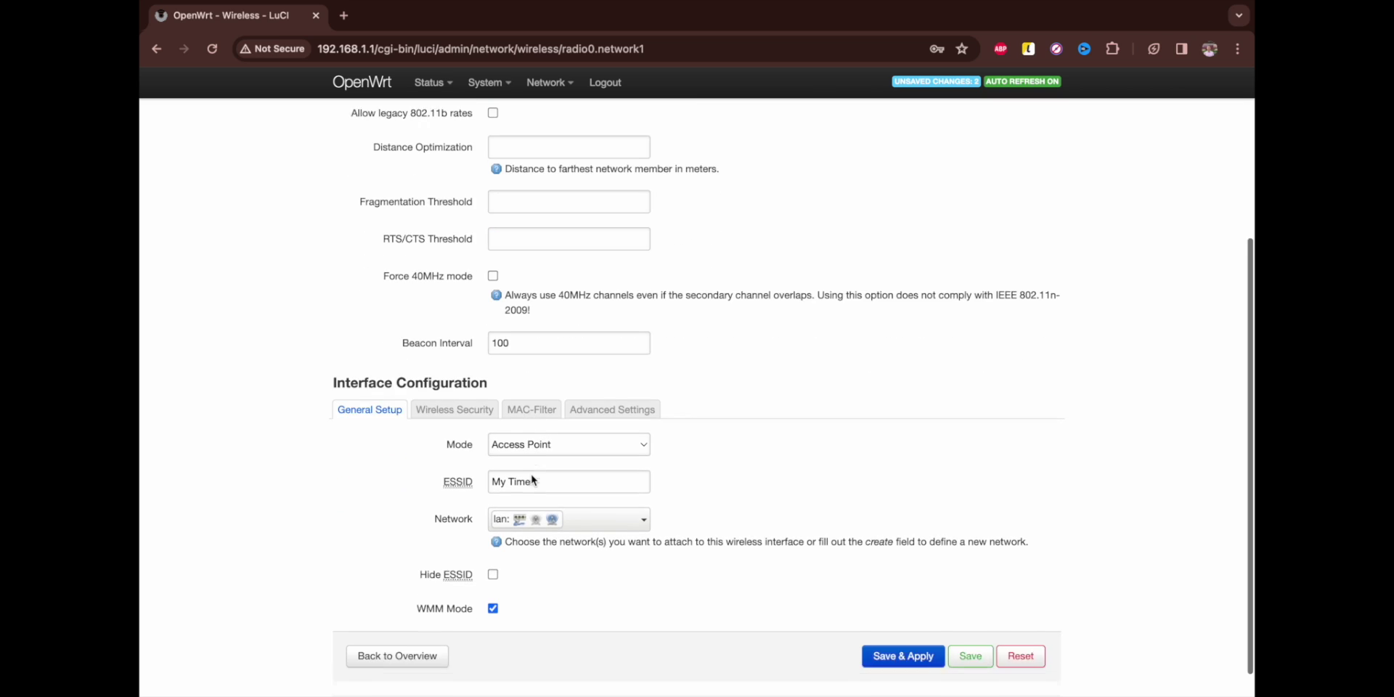
scroll(531, 473, up, 4)
scroll(532, 472, up, 2)
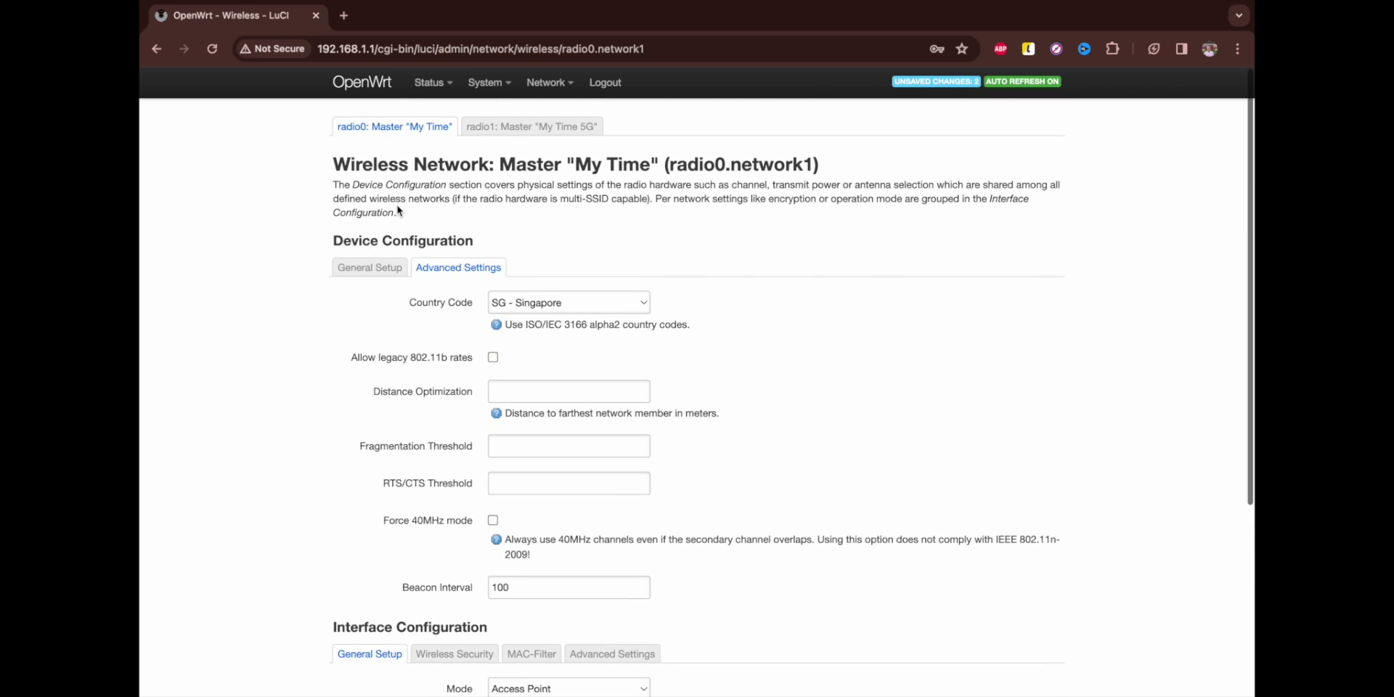
- Return to the "My Time" device's general setup and check the interface's wireless security and MAC filter settings
click(388, 266)
scroll(439, 508, down, 2)
click(455, 421)
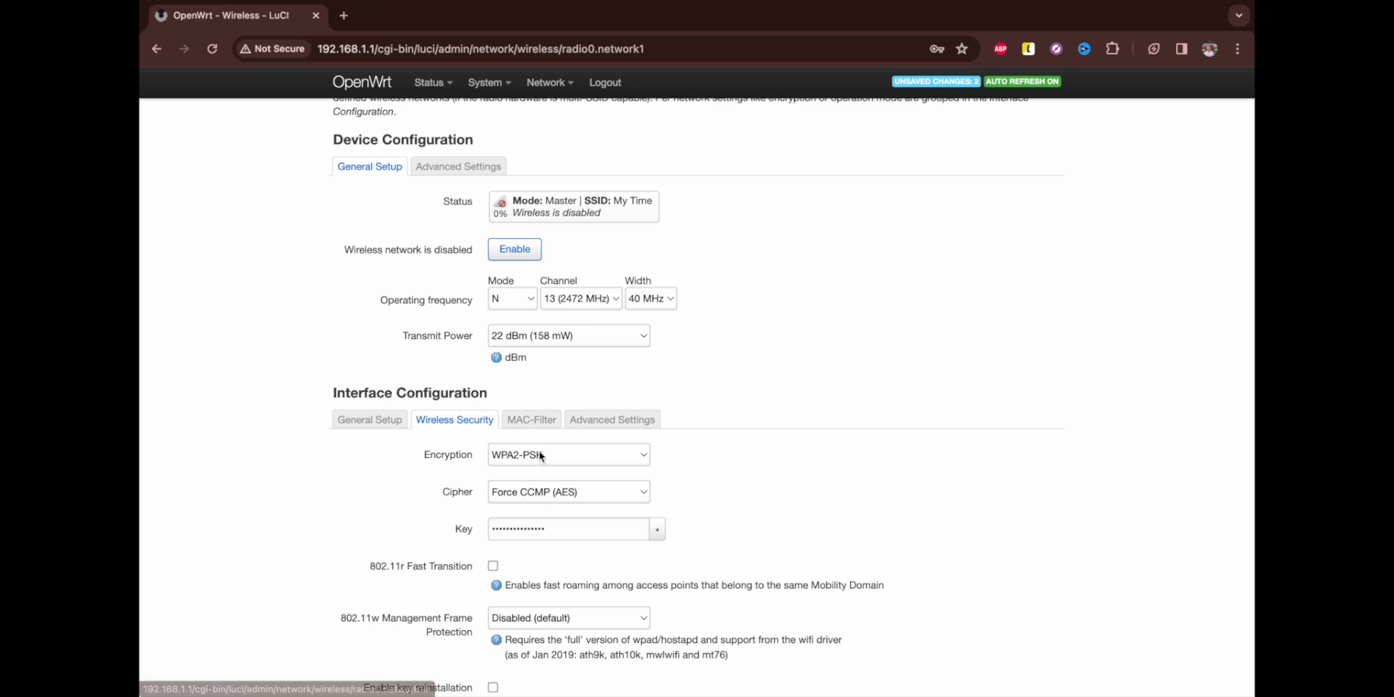
scroll(541, 458, down, 1)
click(544, 356)
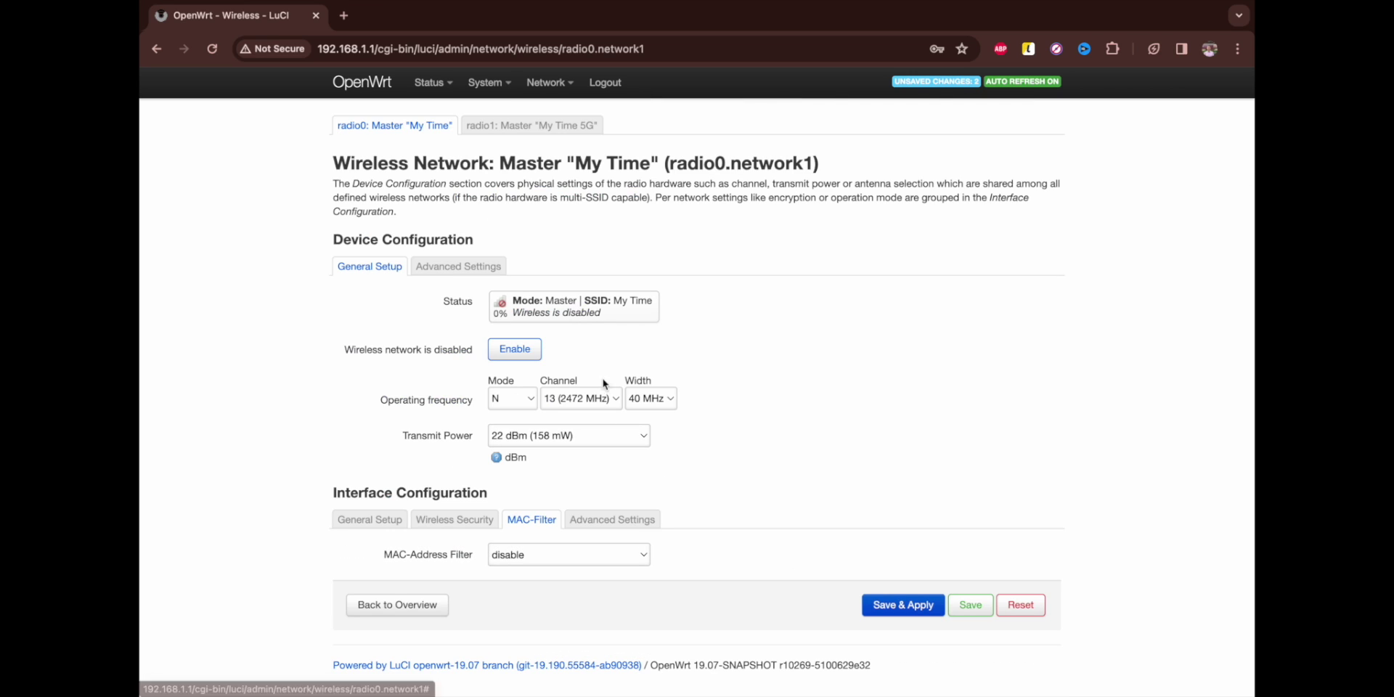
- Review the advanced interface settings of the "My Time" network and return to the interface's general setup
click(611, 521)
scroll(609, 526, down, 2)
scroll(607, 520, down, 3)
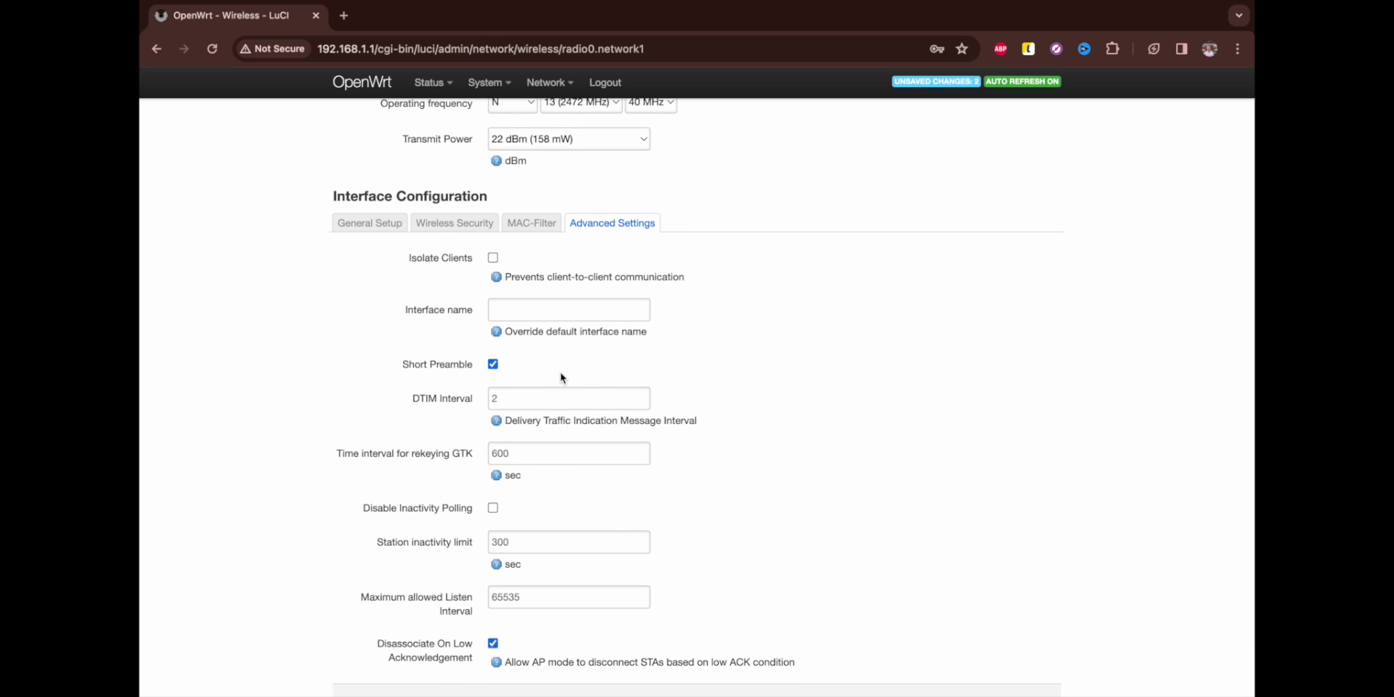
scroll(559, 378, up, 3)
click(349, 398)
scroll(445, 186, up, 1)
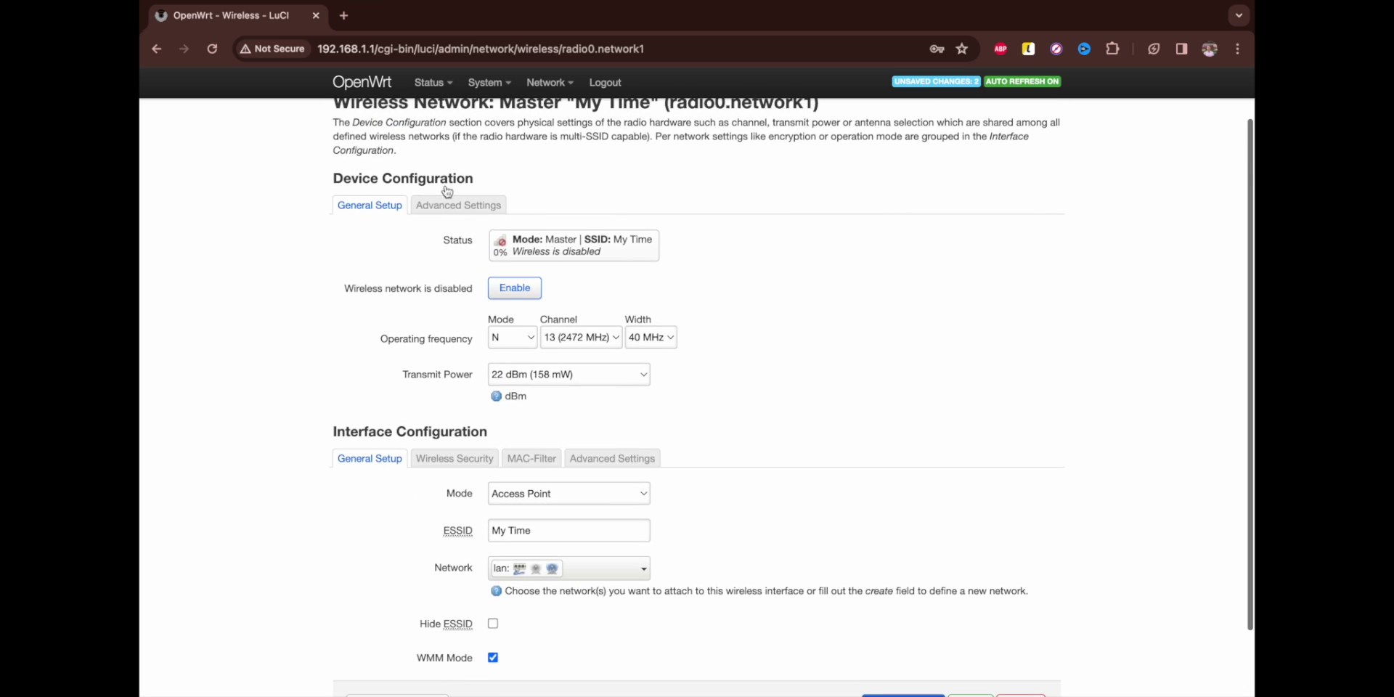
- Examine the mode, channel, width and transmit power choices of the "My Time" radio
click(533, 337)
click(782, 370)
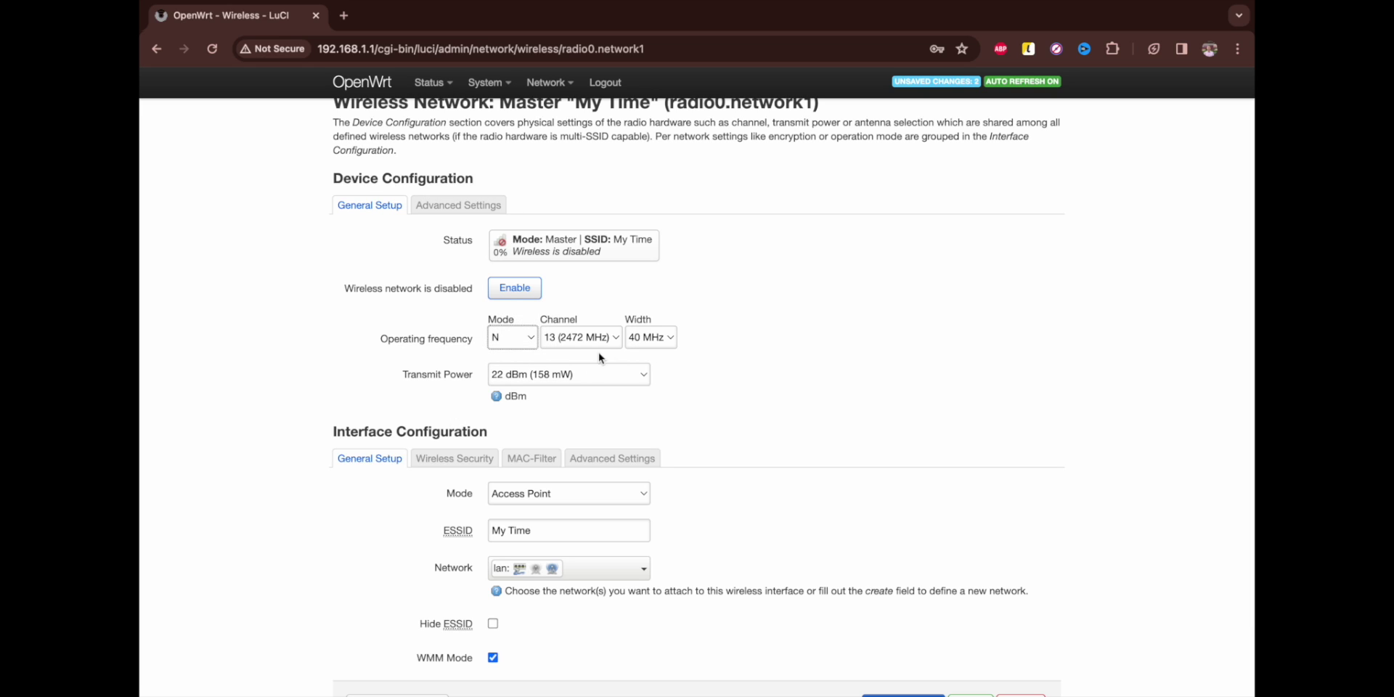
click(608, 344)
click(737, 385)
click(672, 344)
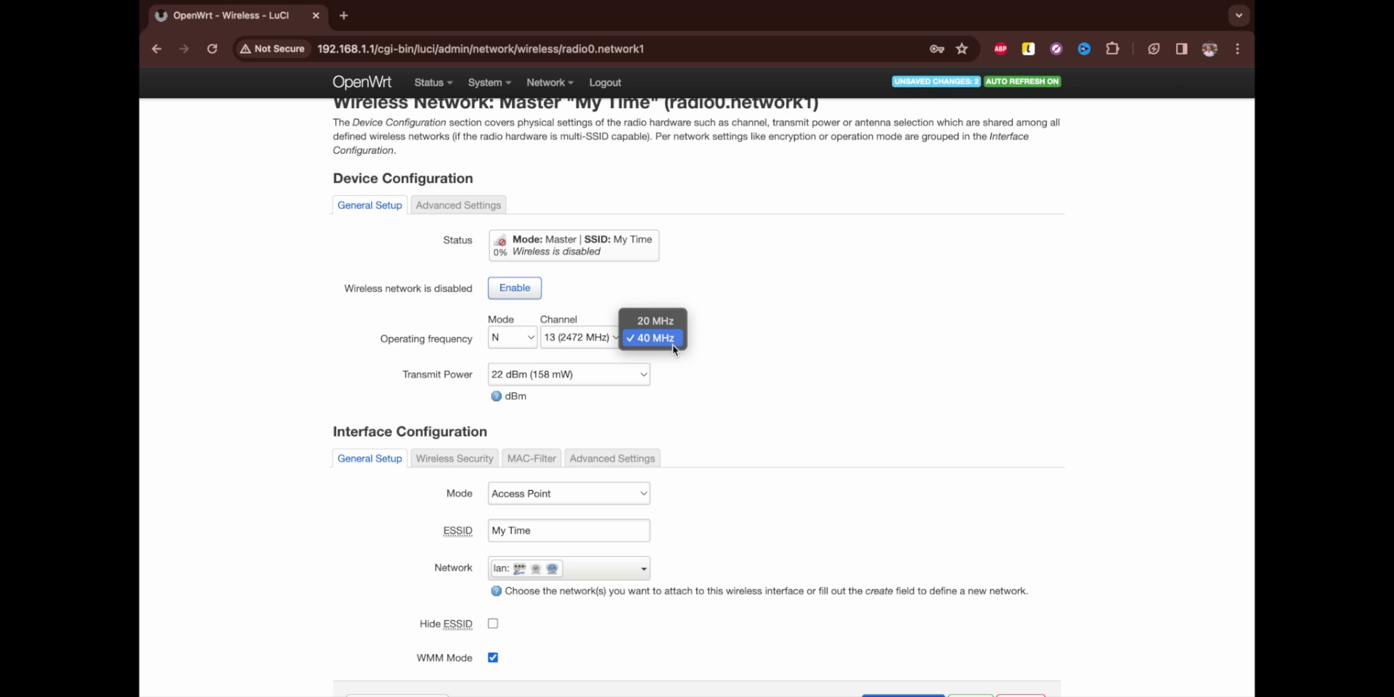
click(701, 384)
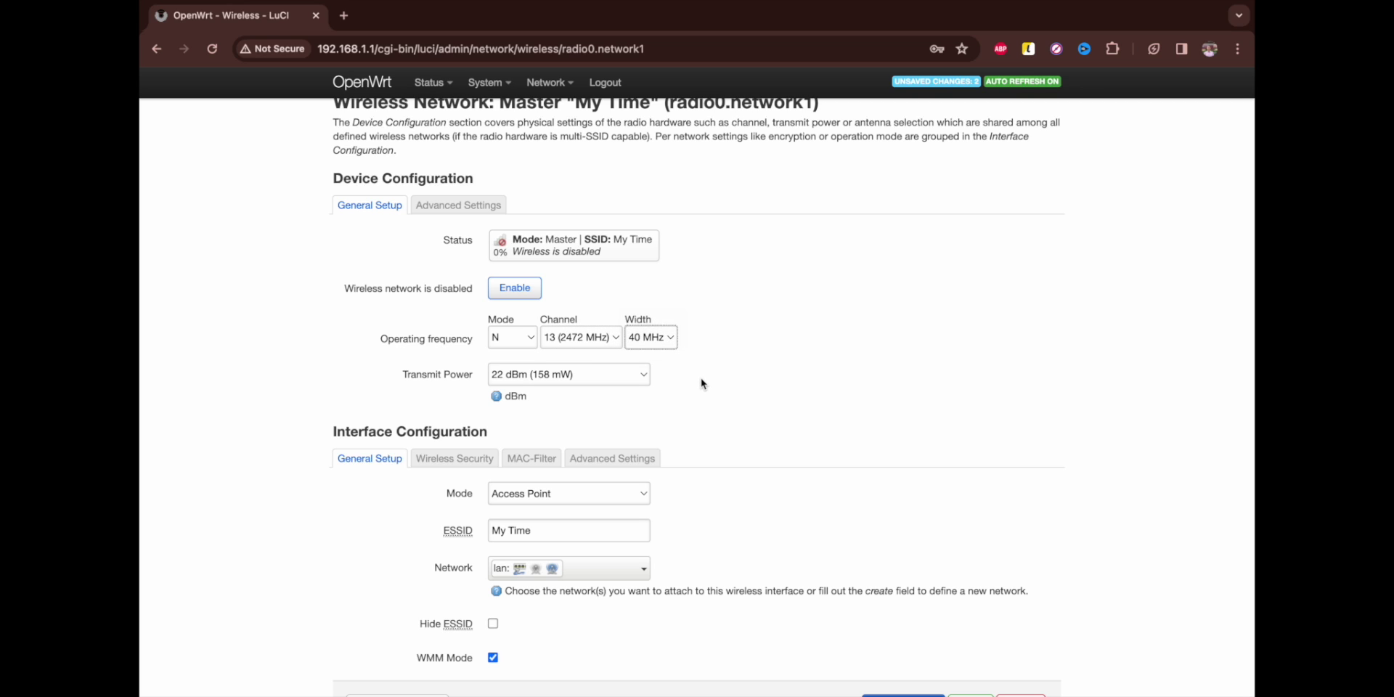
click(622, 378)
click(741, 387)
scroll(740, 385, up, 1)
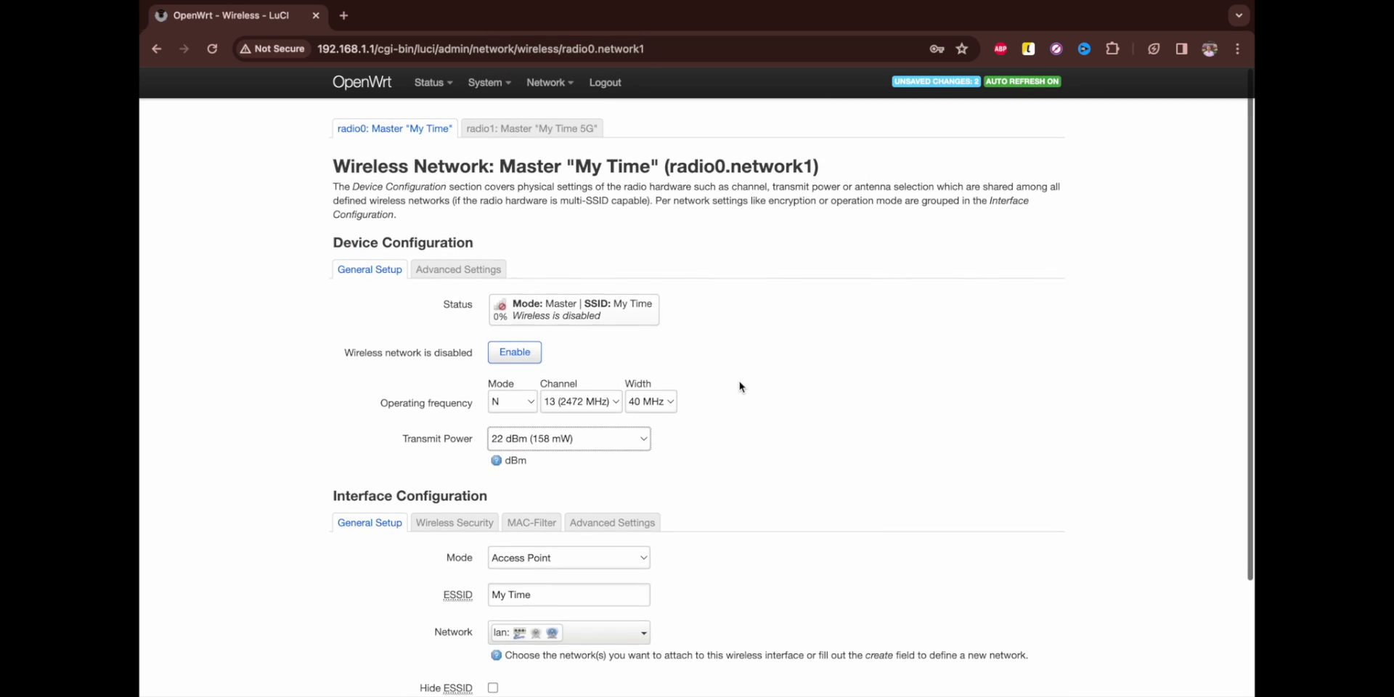
- View the switch's VLAN configuration and open the DHCP and DNS settings
mouse_move(549, 84)
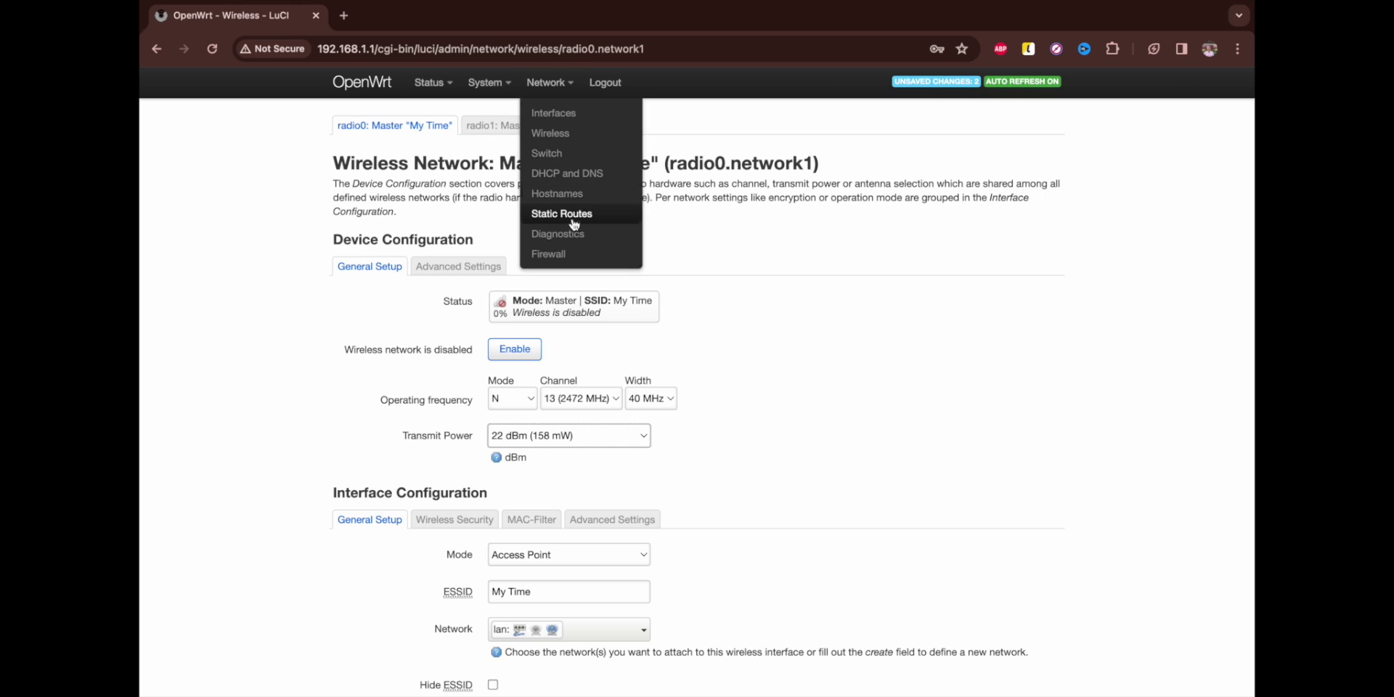
click(585, 155)
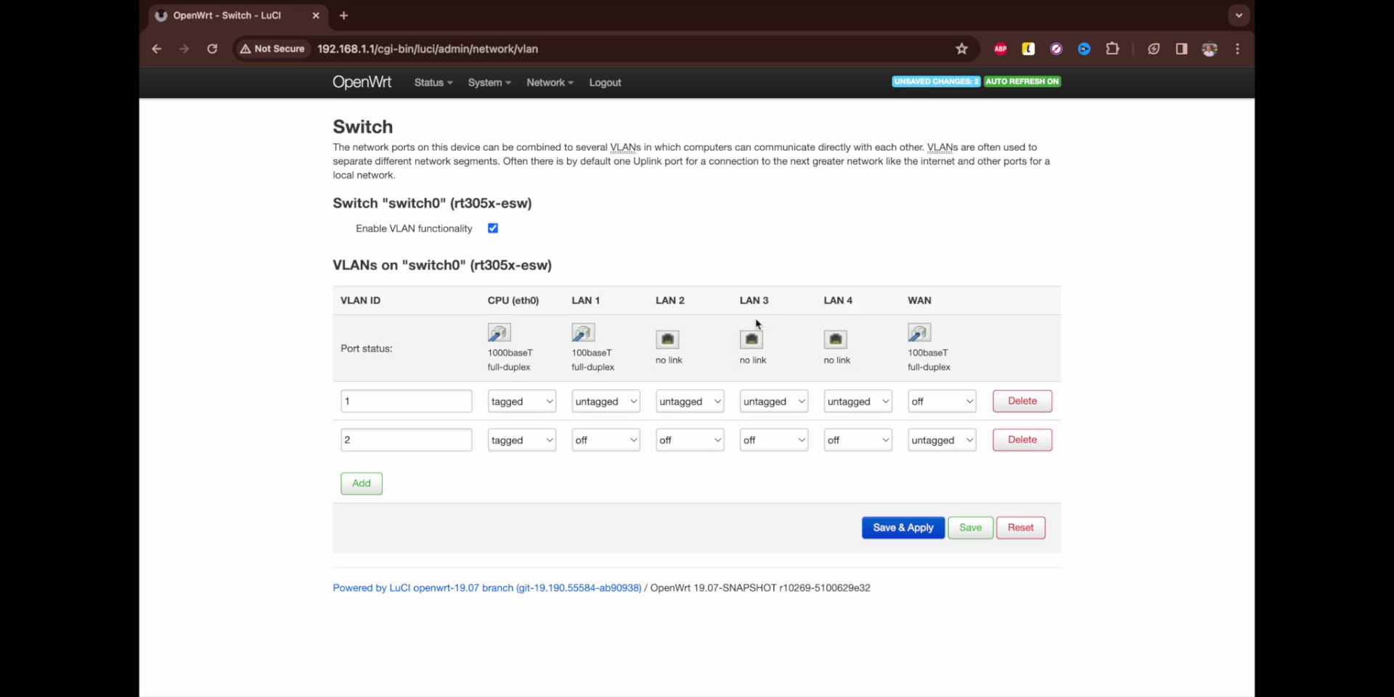
mouse_move(550, 91)
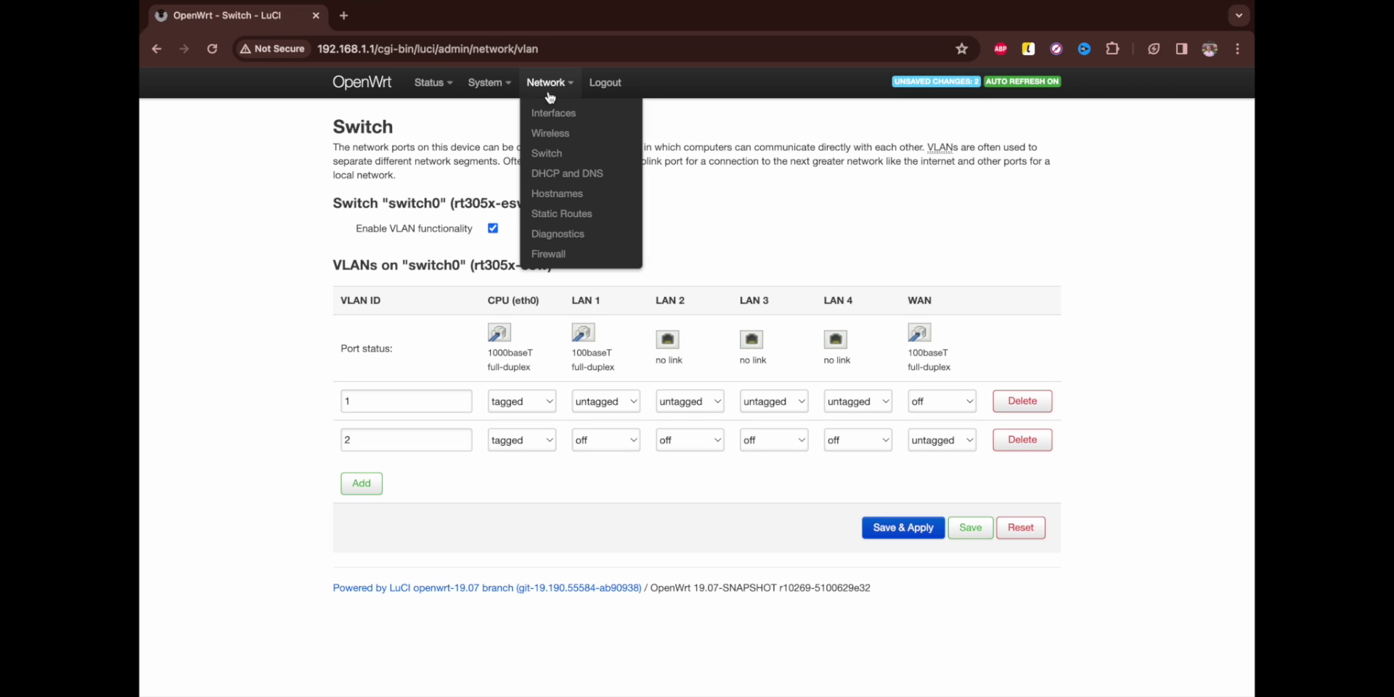
click(568, 177)
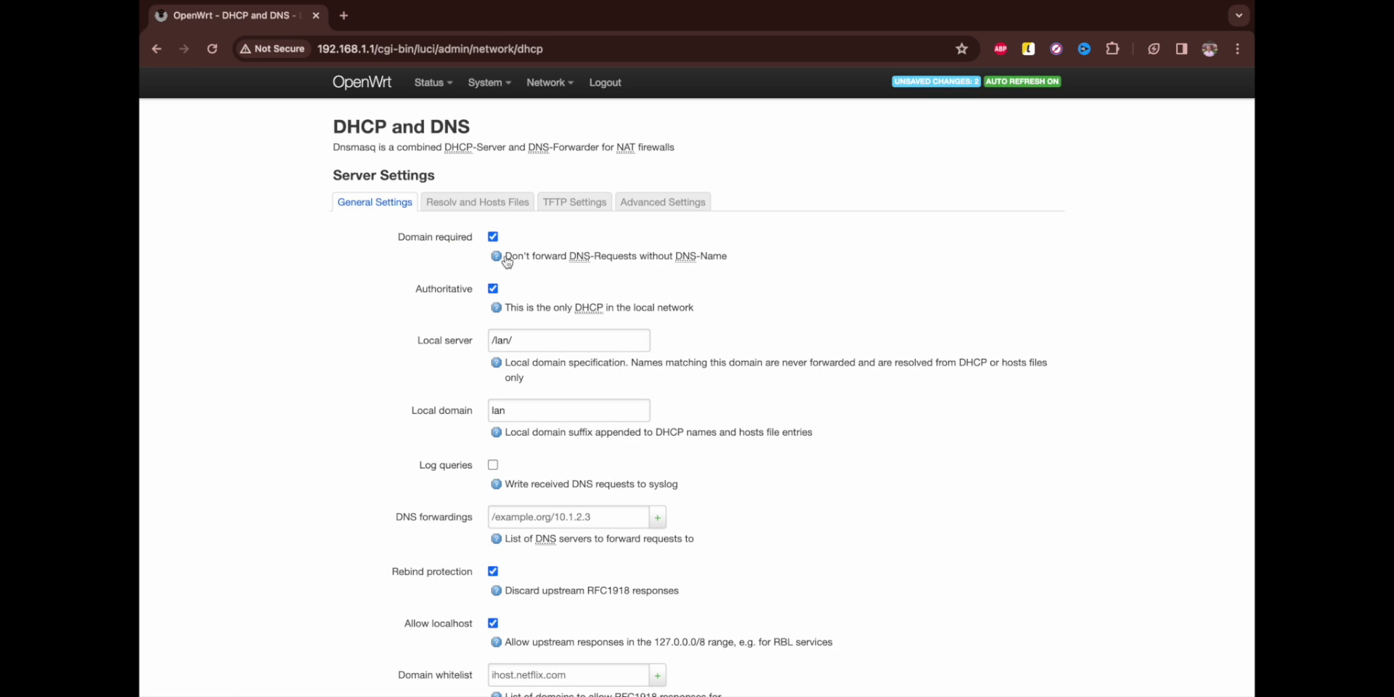
- Review the general DHCP and DNS server settings and the active DHCP leases
scroll(435, 387, down, 3)
scroll(429, 387, down, 3)
scroll(429, 387, up, 5)
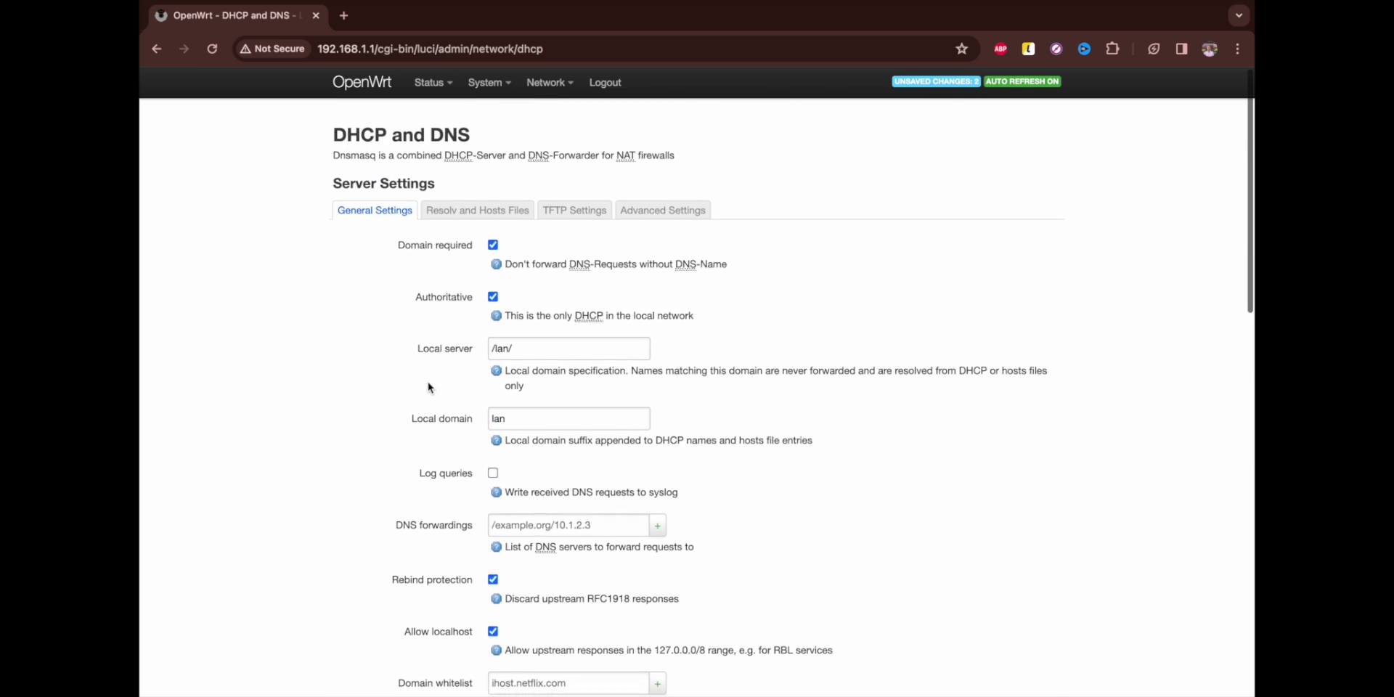
scroll(429, 387, down, 4)
scroll(428, 387, up, 5)
scroll(508, 203, down, 1)
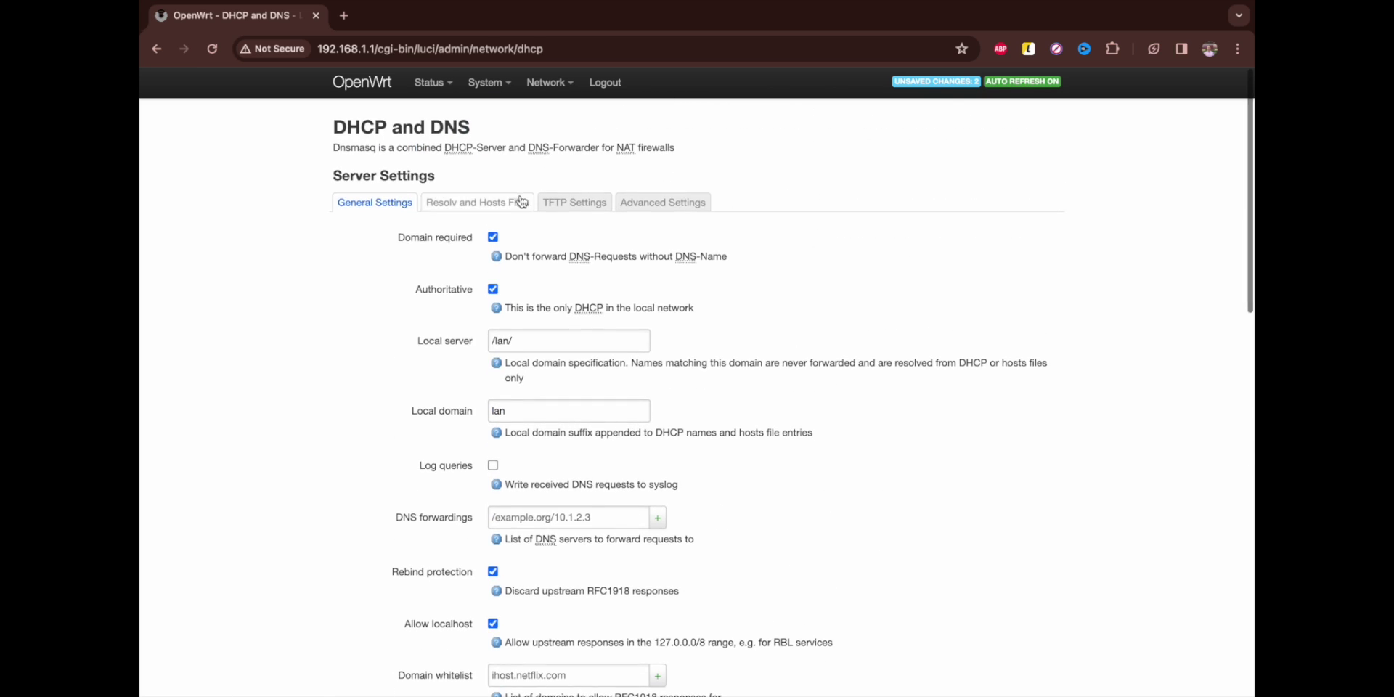
scroll(404, 284, down, 2)
scroll(404, 285, down, 7)
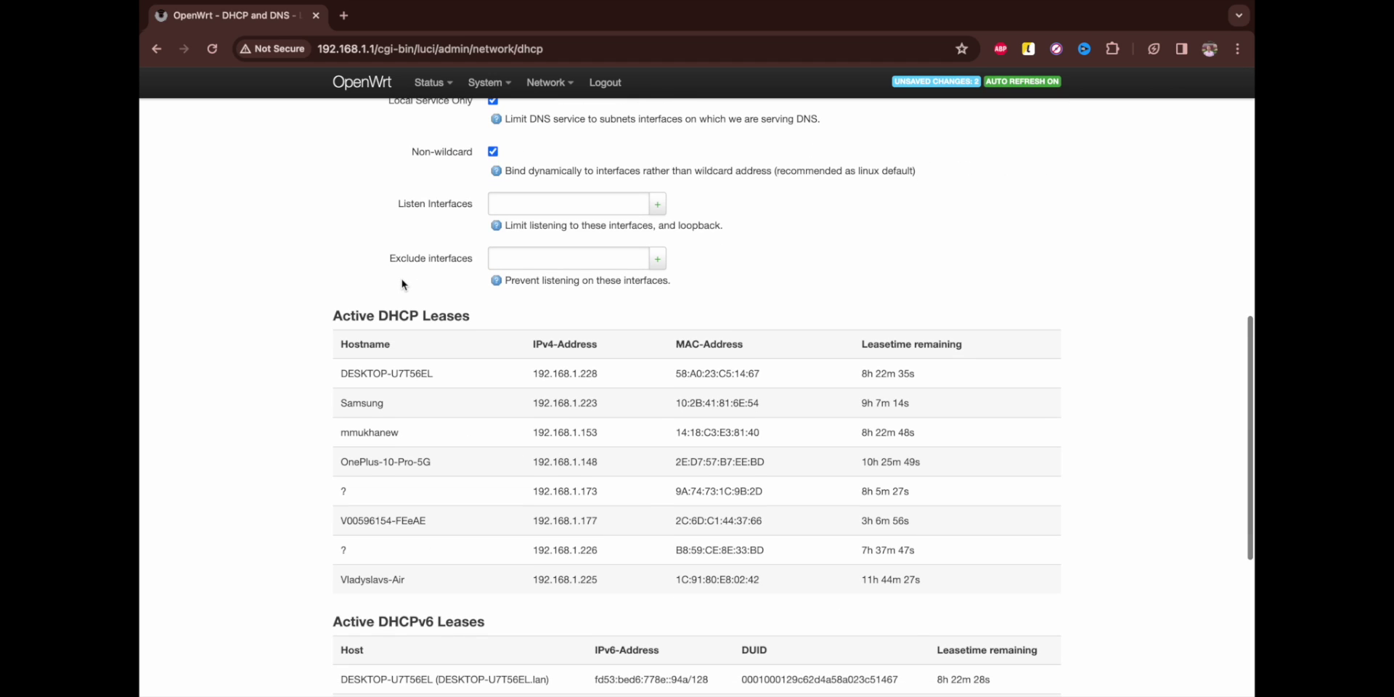
scroll(404, 284, up, 9)
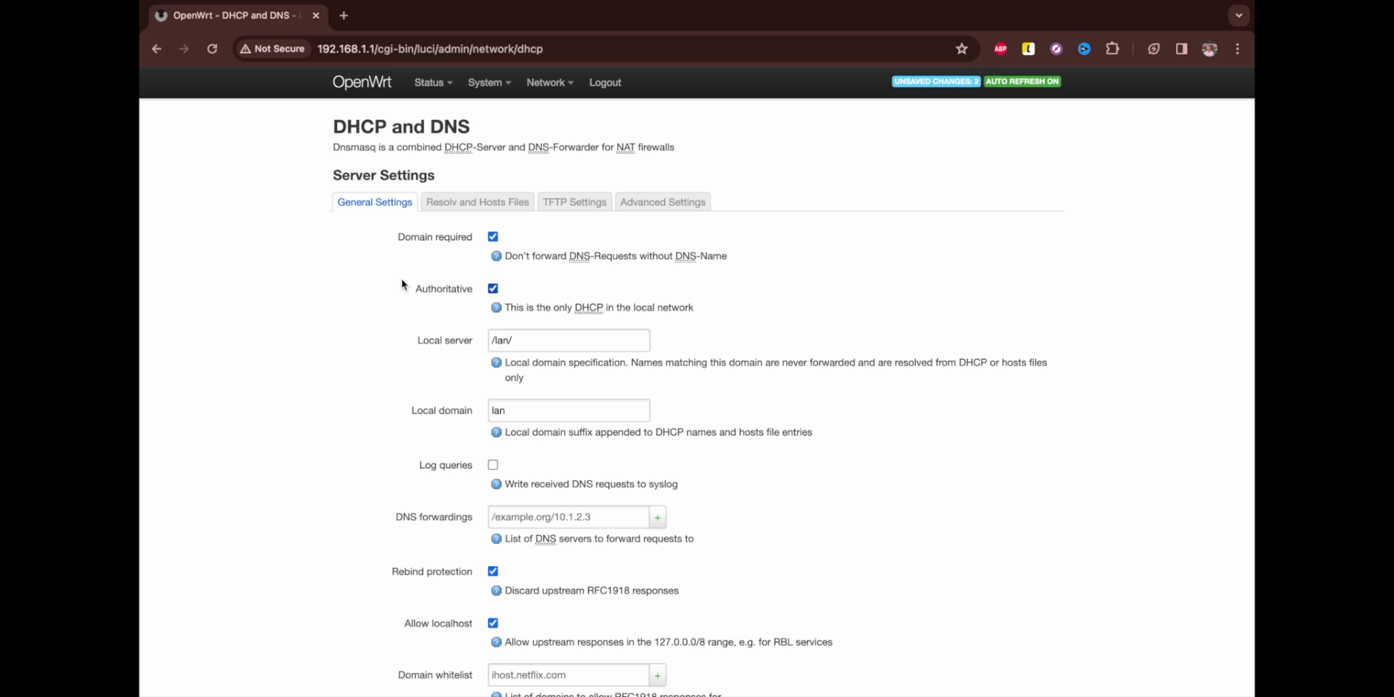
- View the router's hostname entries and open the network diagnostics utilities
mouse_move(548, 91)
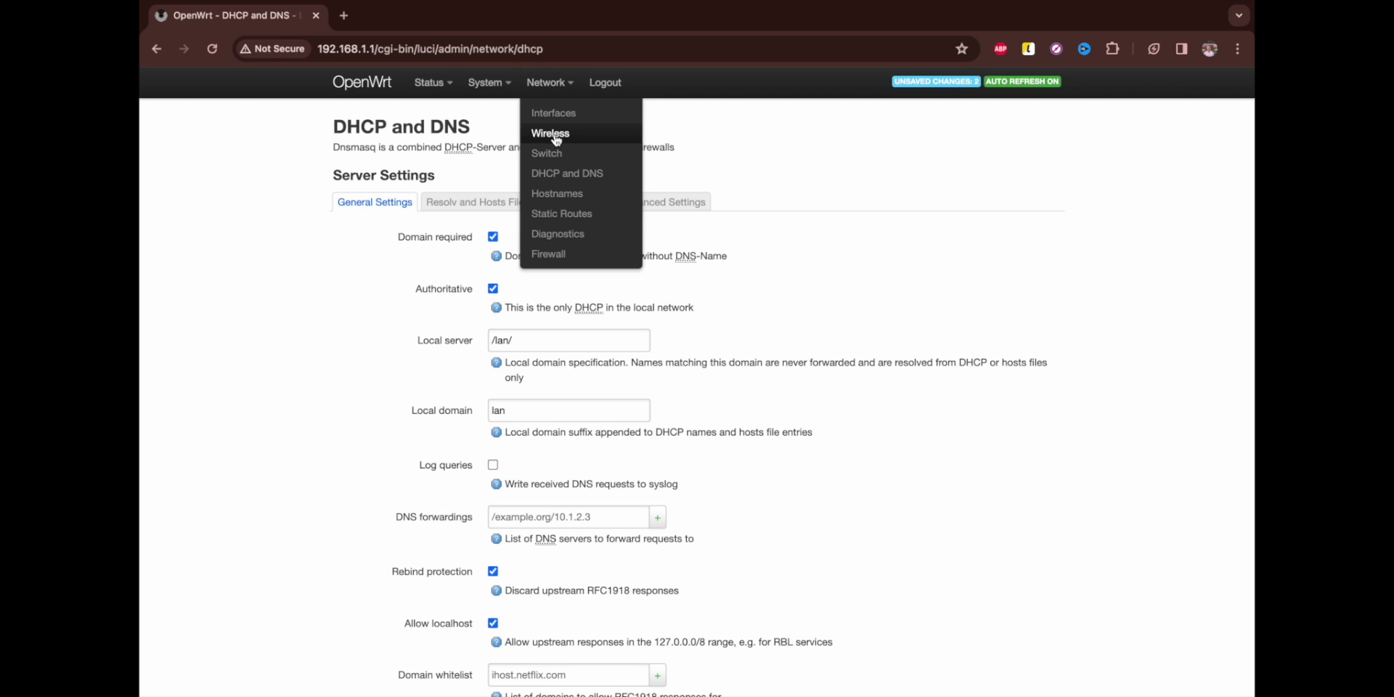
click(592, 199)
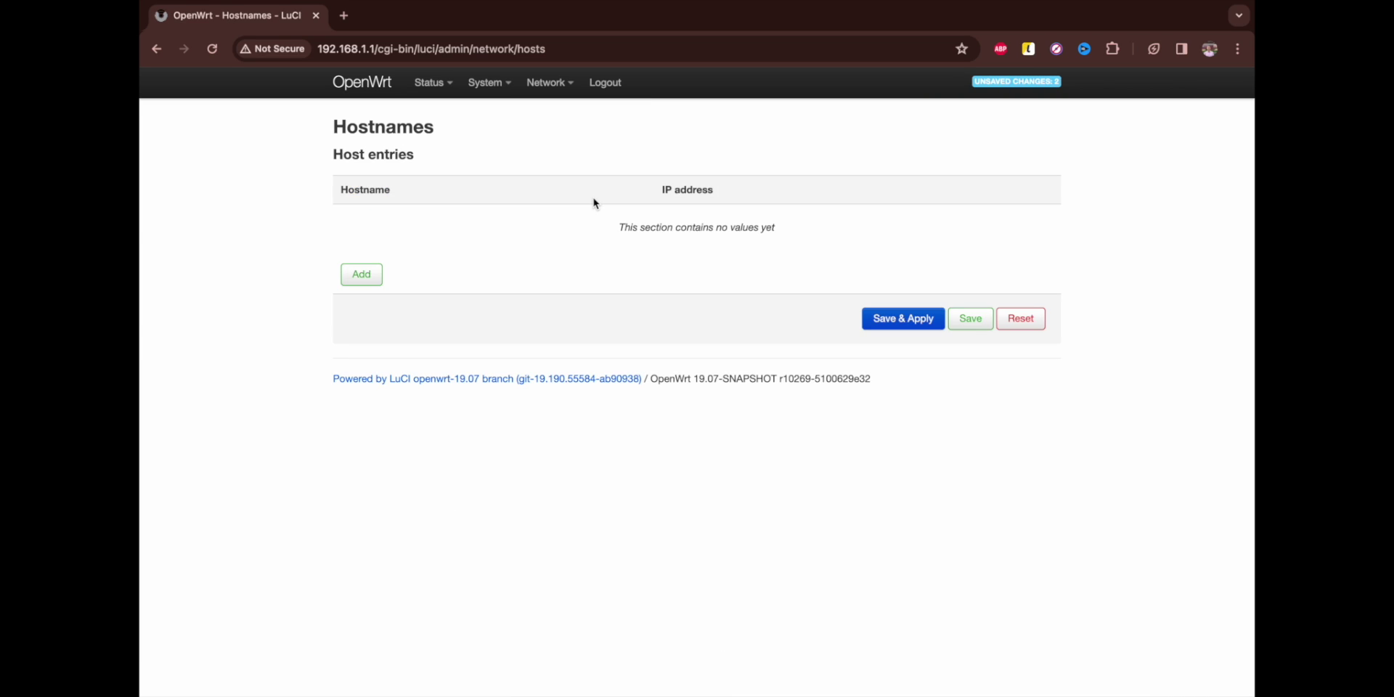
mouse_move(550, 82)
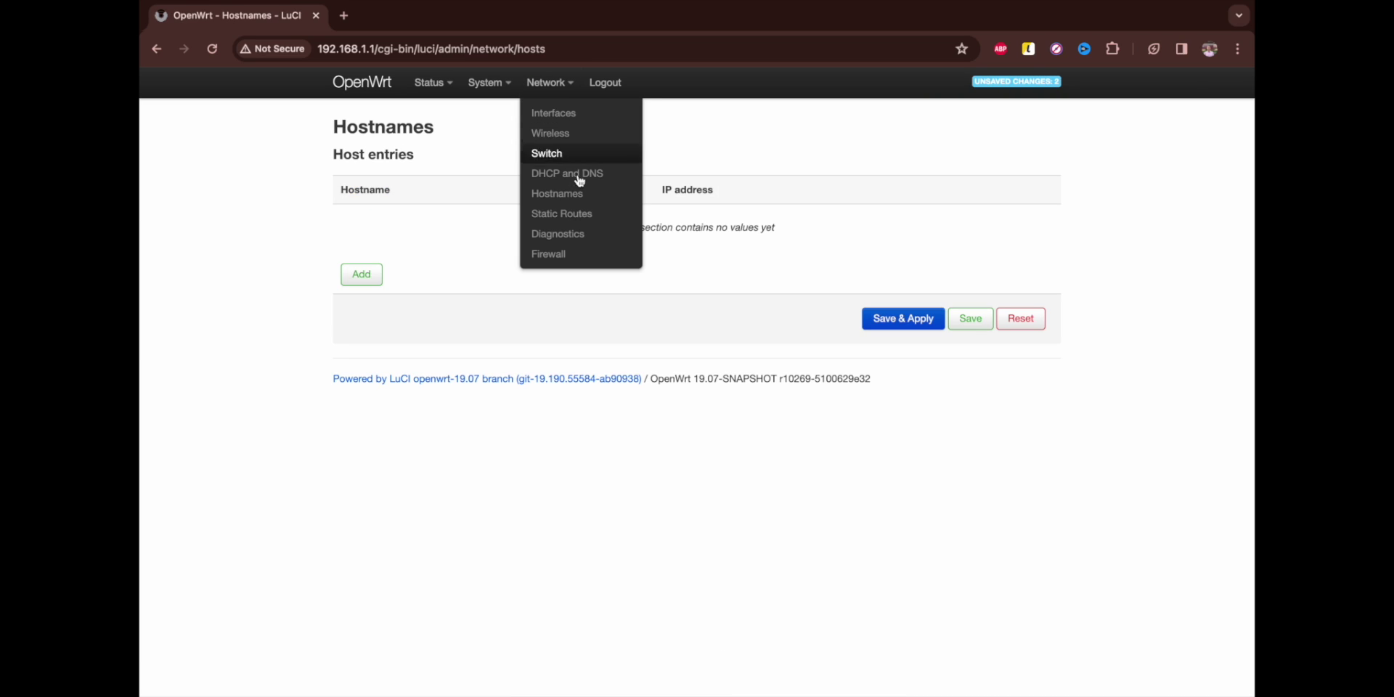
click(582, 240)
- Open the firewall's general and zone settings
mouse_move(544, 85)
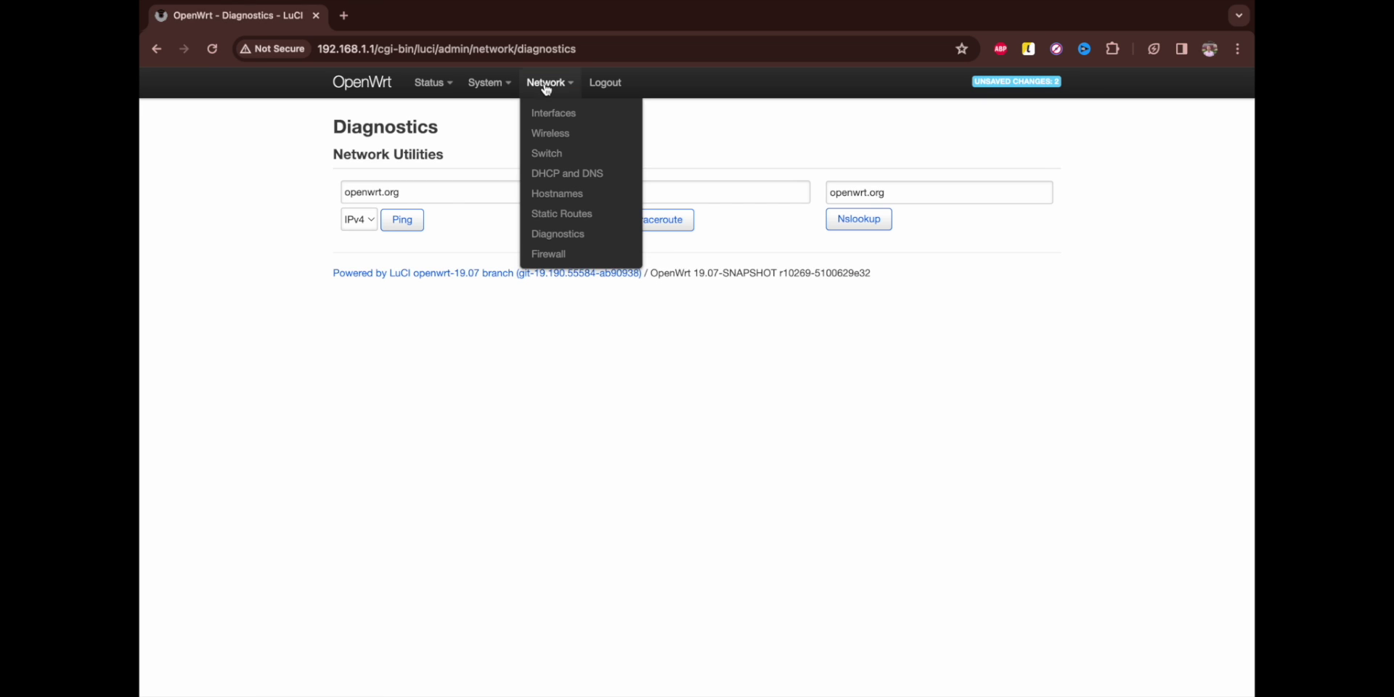
click(548, 254)
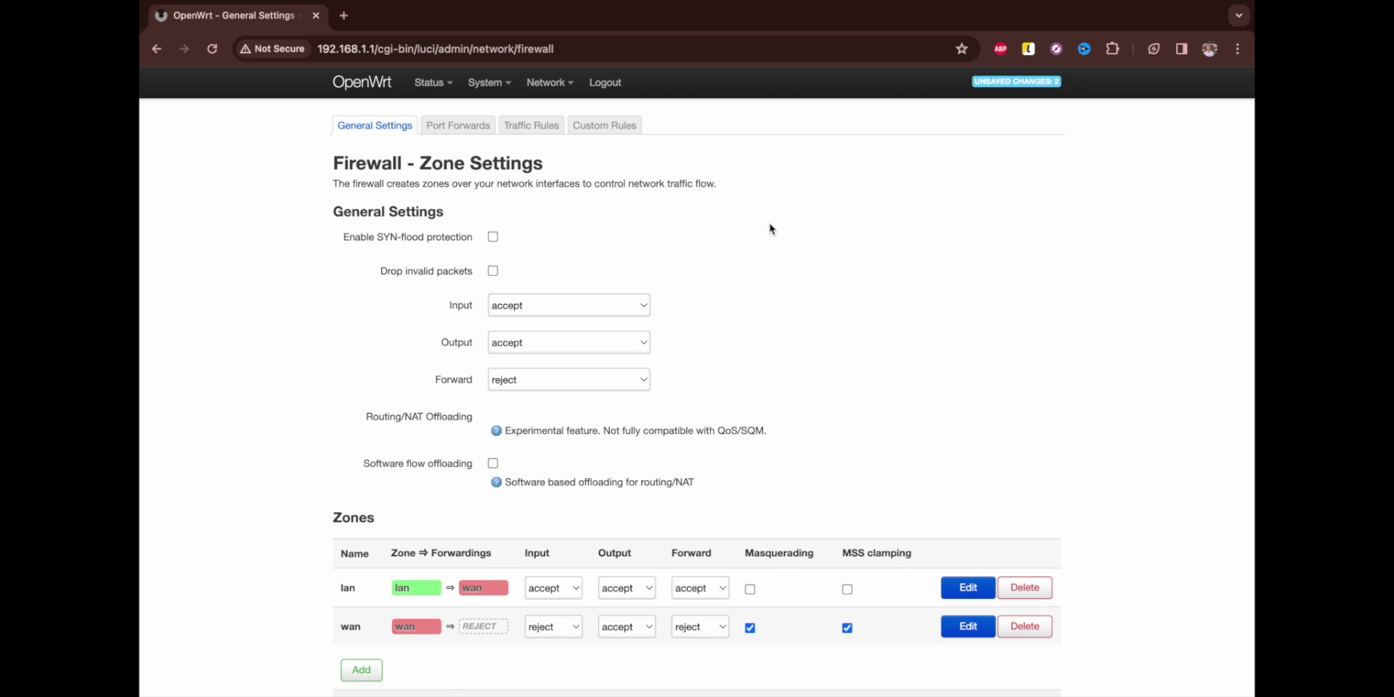
- Review the firewall's zone settings, port forwards, traffic rules and custom rules, ending back on its general settings
scroll(770, 228, down, 2)
scroll(771, 227, up, 3)
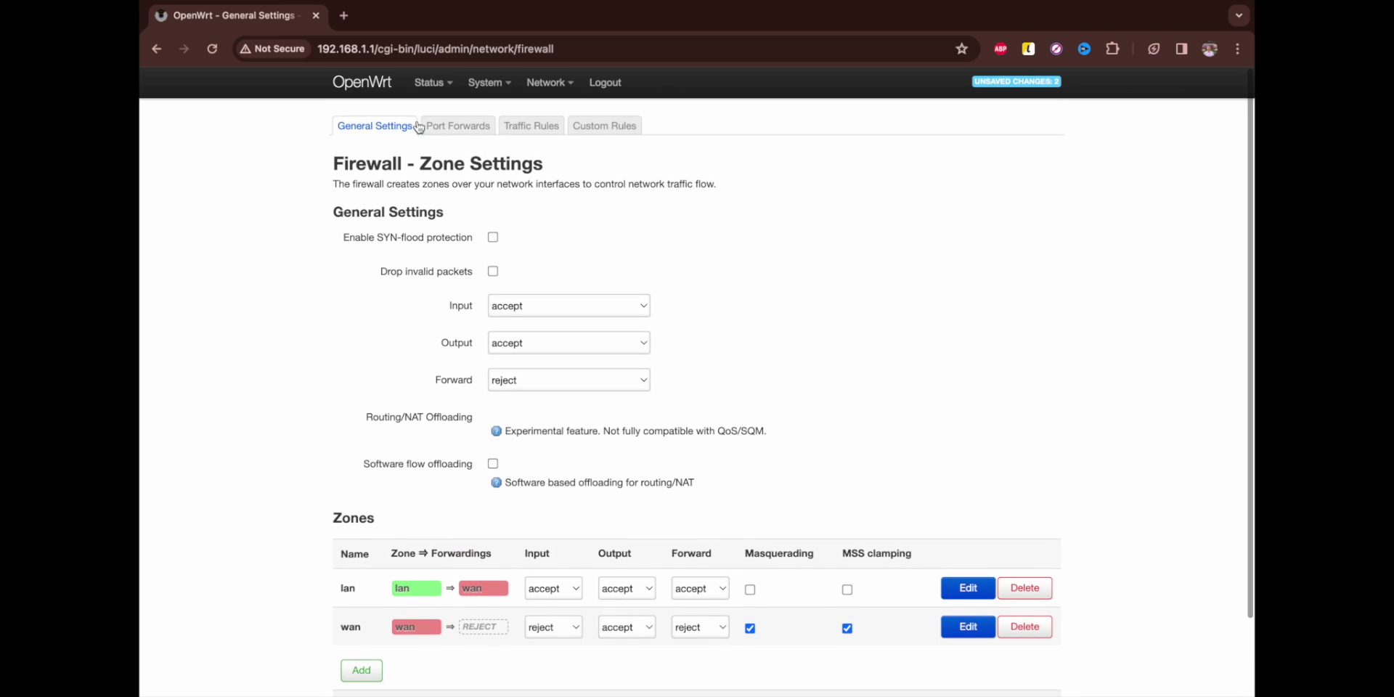
click(448, 130)
click(517, 131)
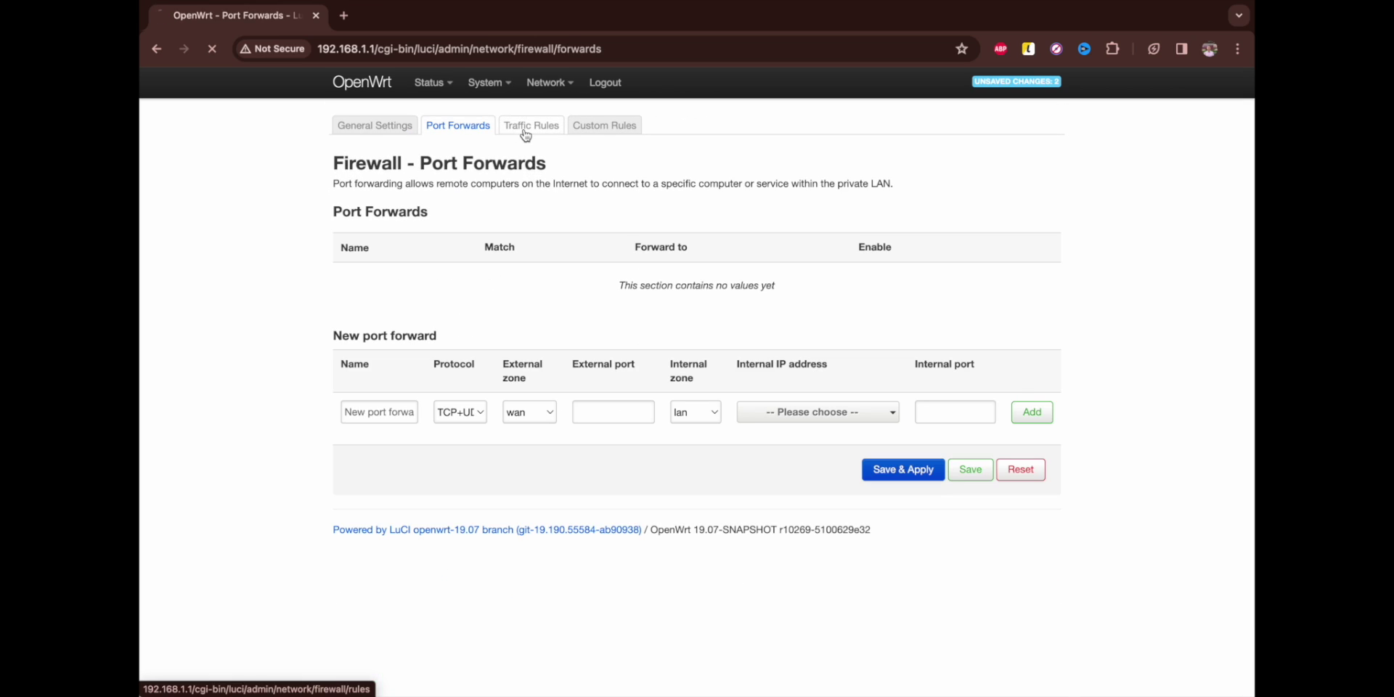
click(601, 133)
mouse_move(548, 83)
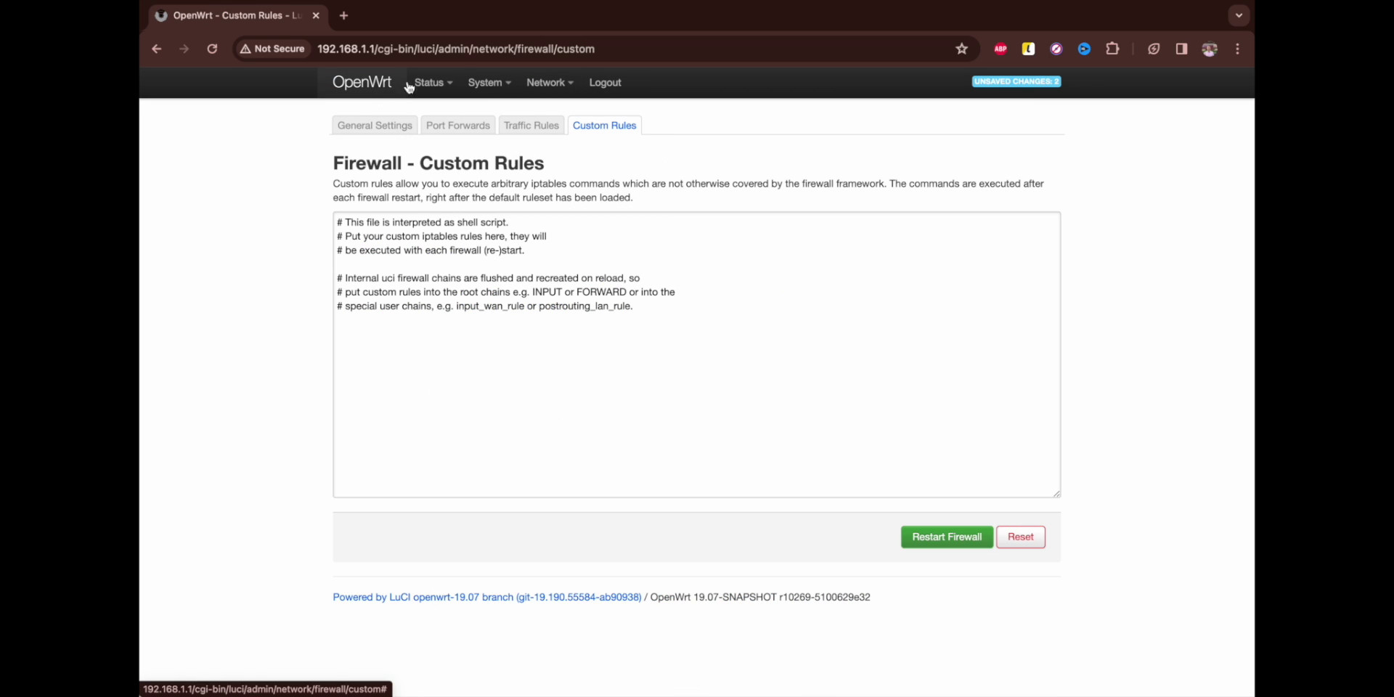
mouse_move(431, 94)
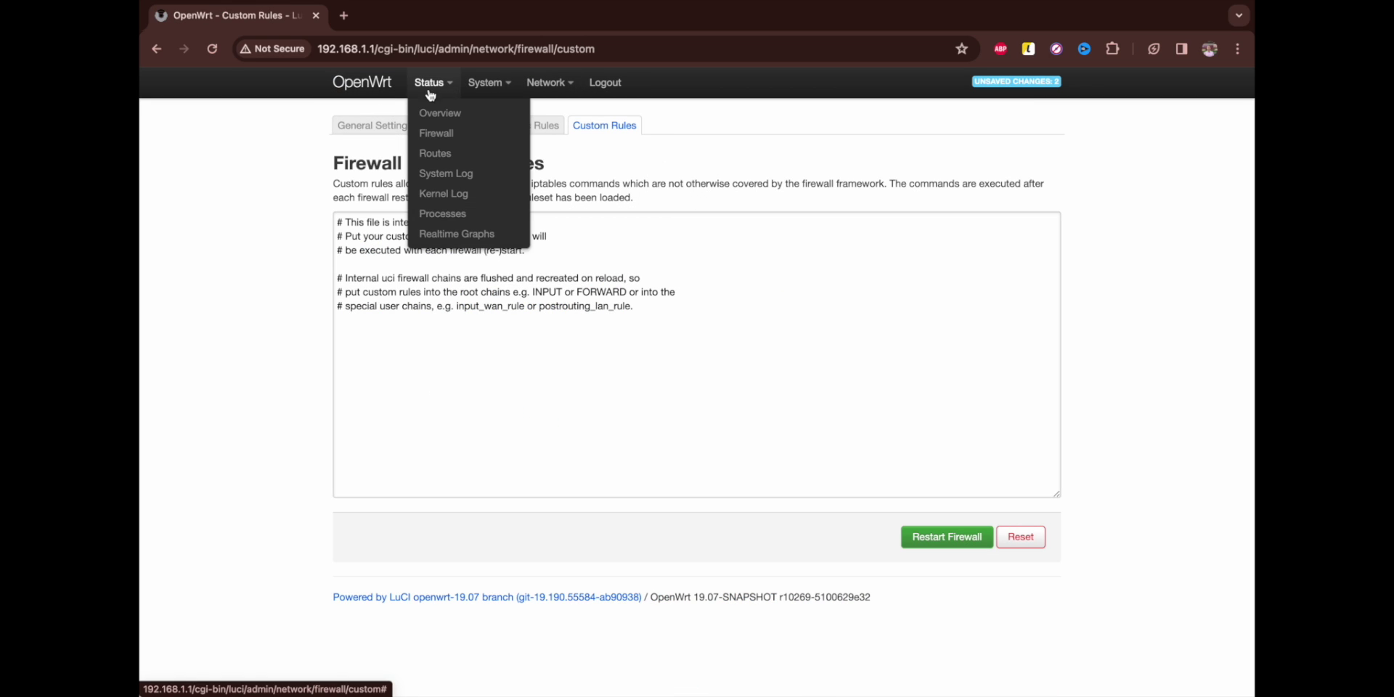
click(367, 124)
- View the wireless overview and open the configuration of radio1's "My Time 5G" network
mouse_move(547, 91)
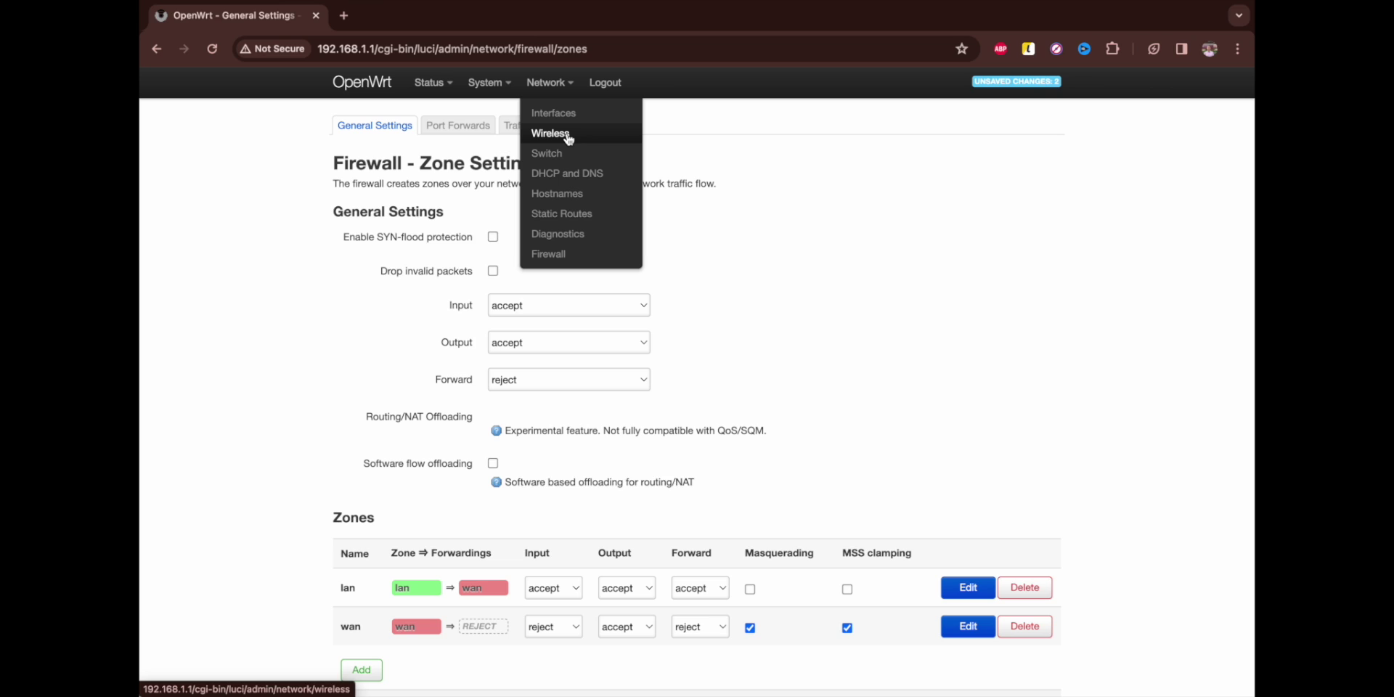
click(569, 137)
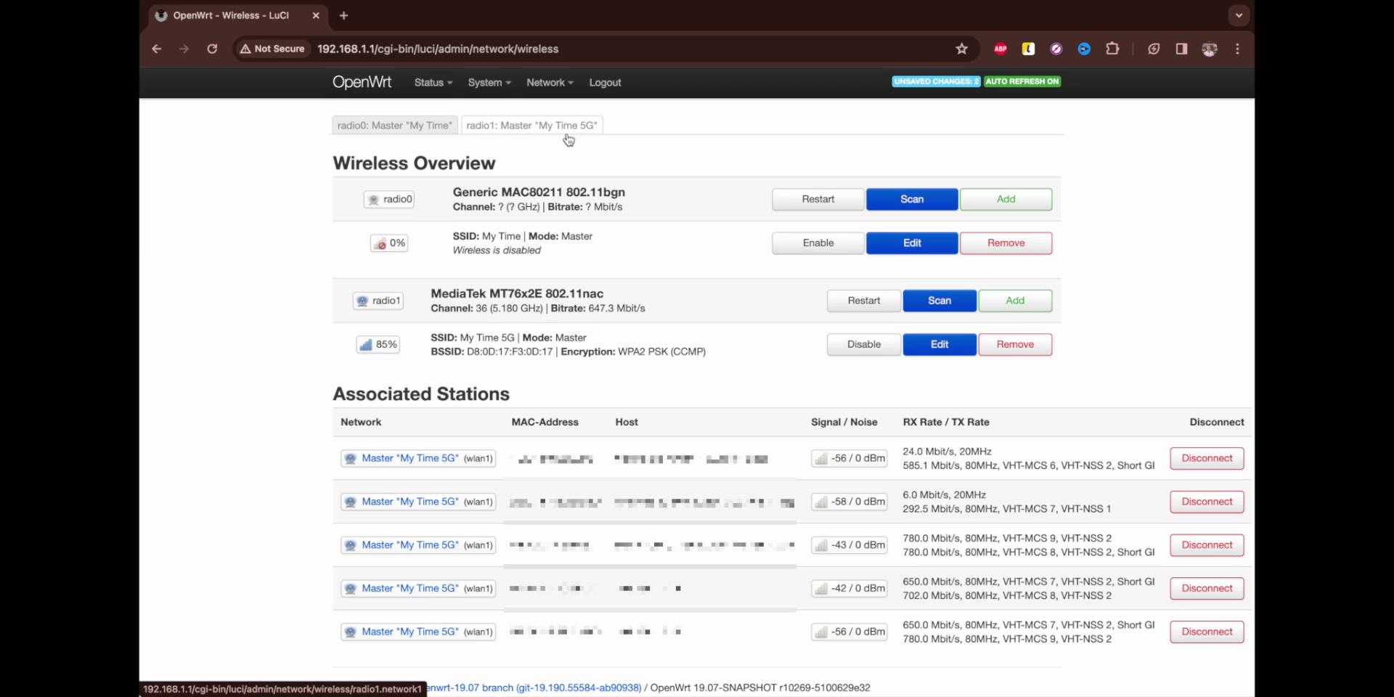
mouse_move(546, 82)
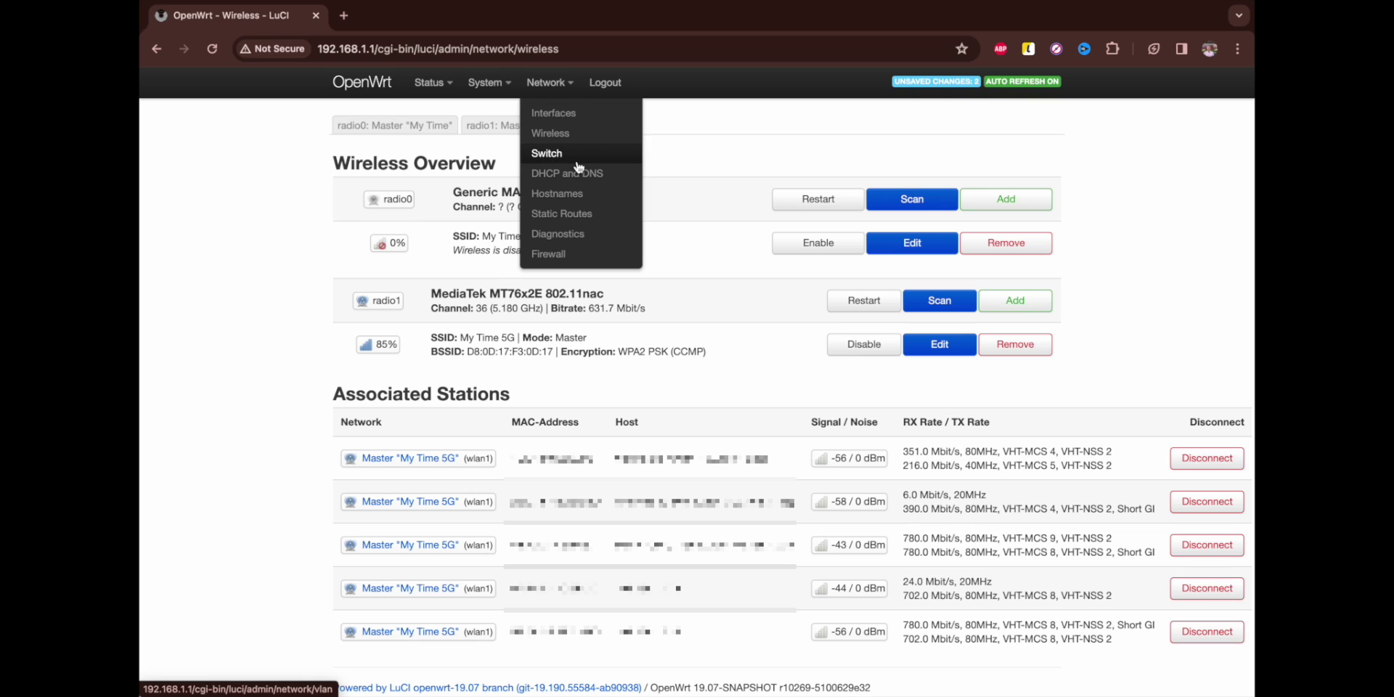
click(516, 127)
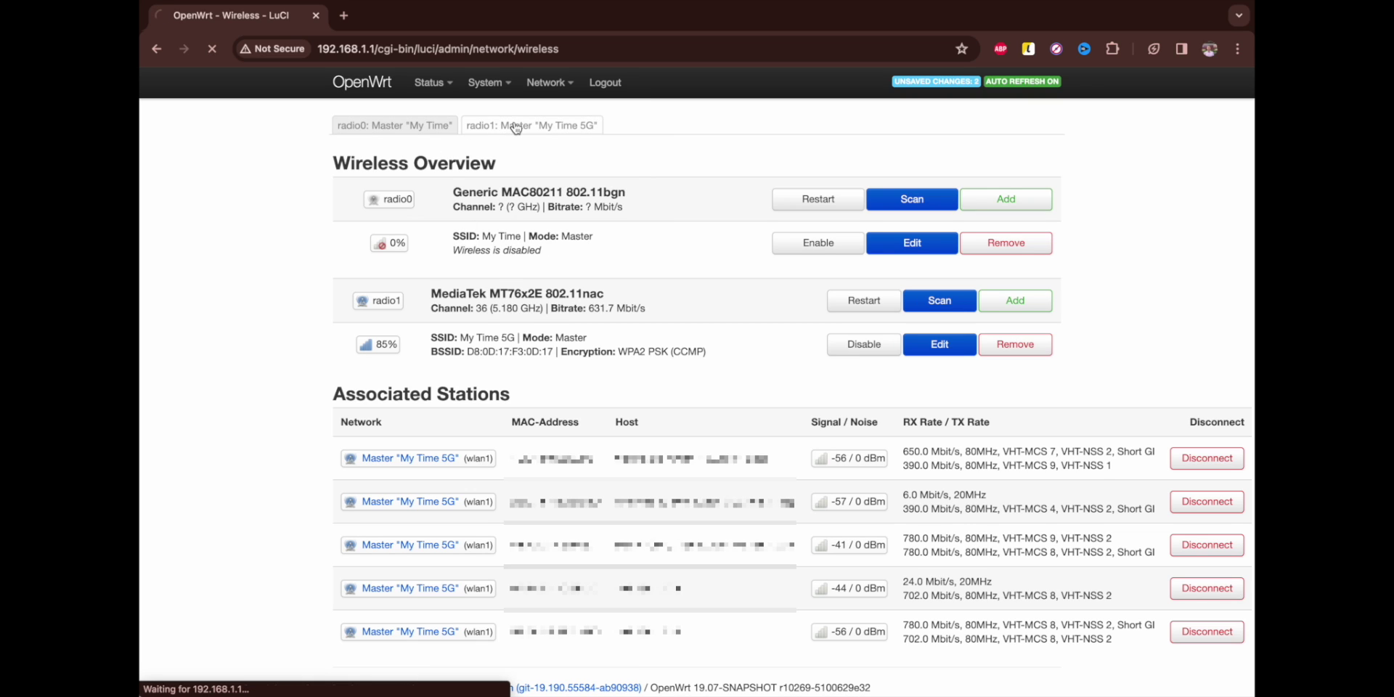